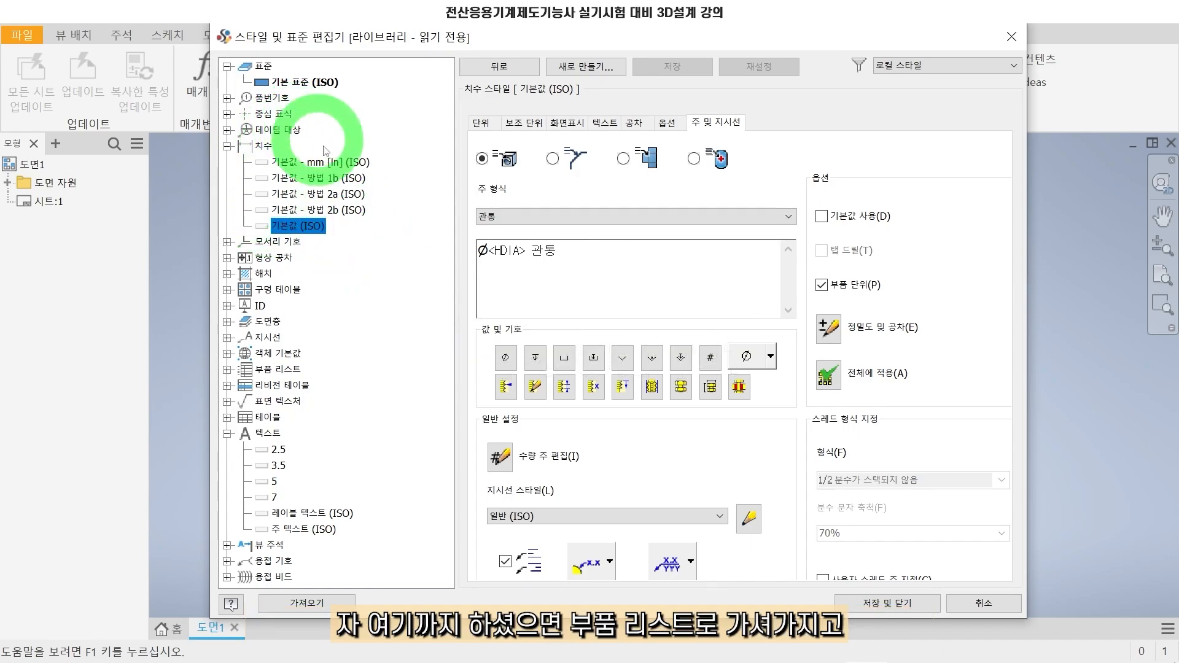
Open the 부품 리스트 (ISO) parts list style and turn off its title.
{"action": "left_click", "coordinate": [279, 369]}
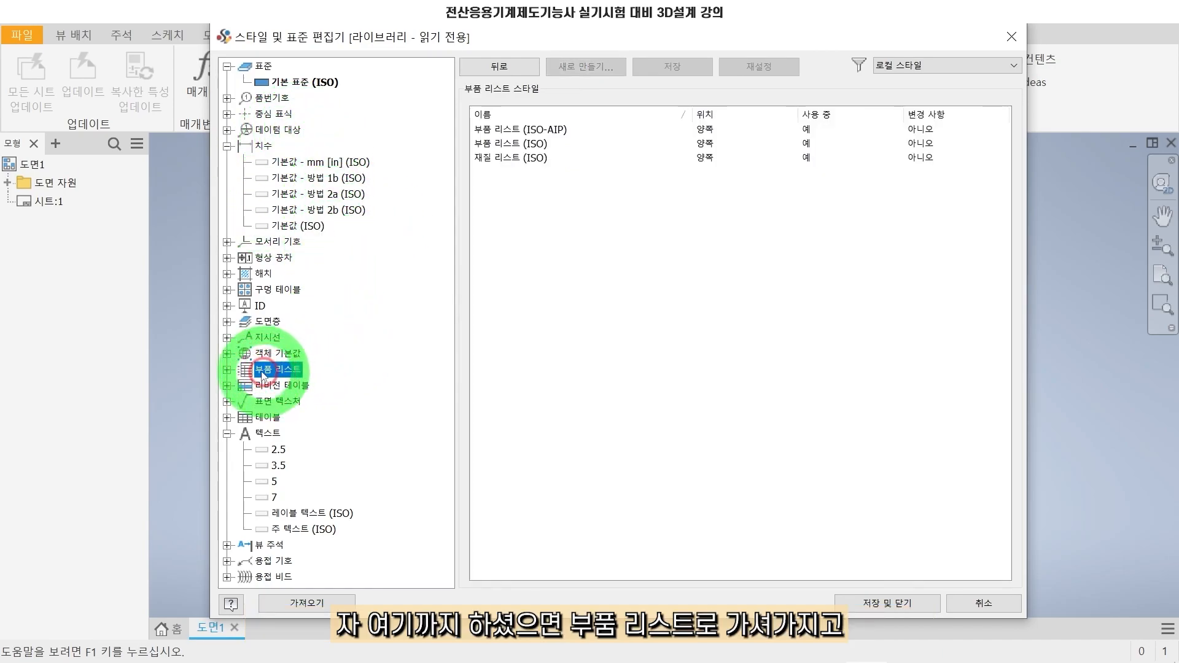
{"action": "left_click", "coordinate": [228, 370]}
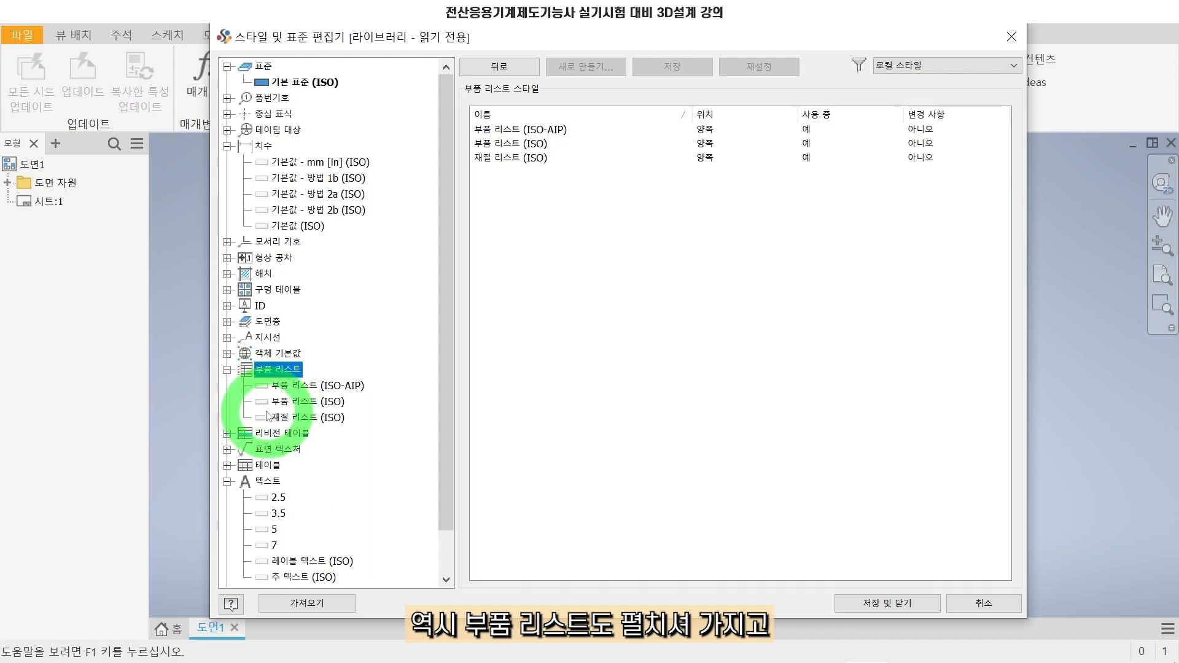
{"action": "left_click", "coordinate": [325, 403]}
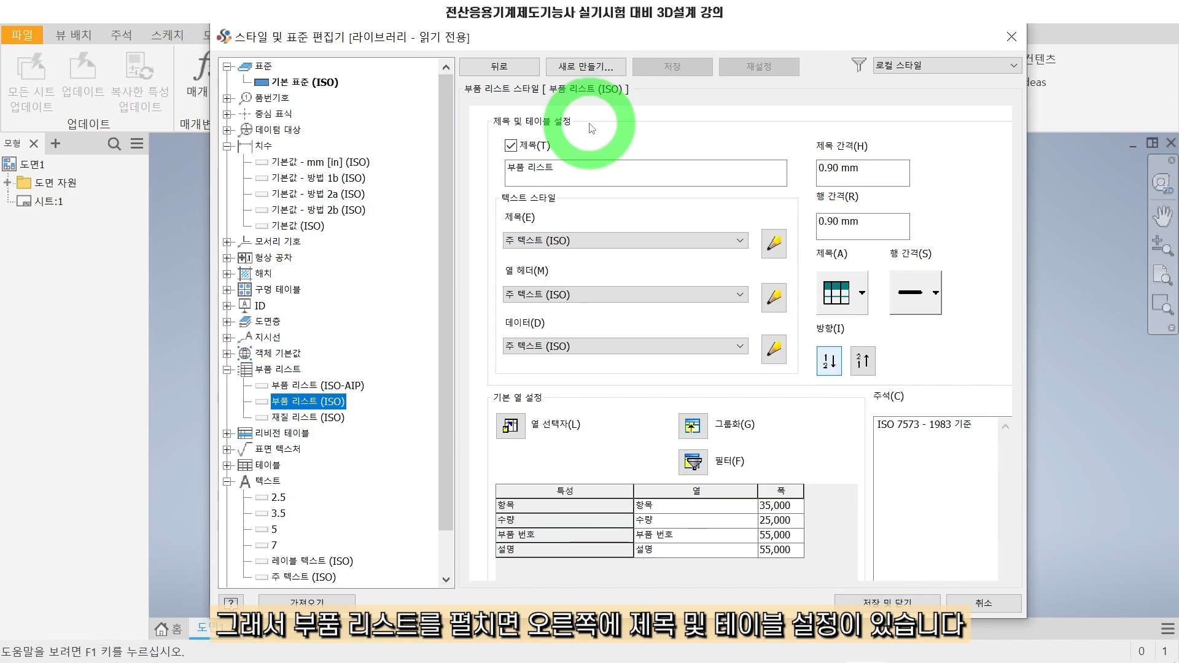
{"action": "left_click", "coordinate": [510, 146]}
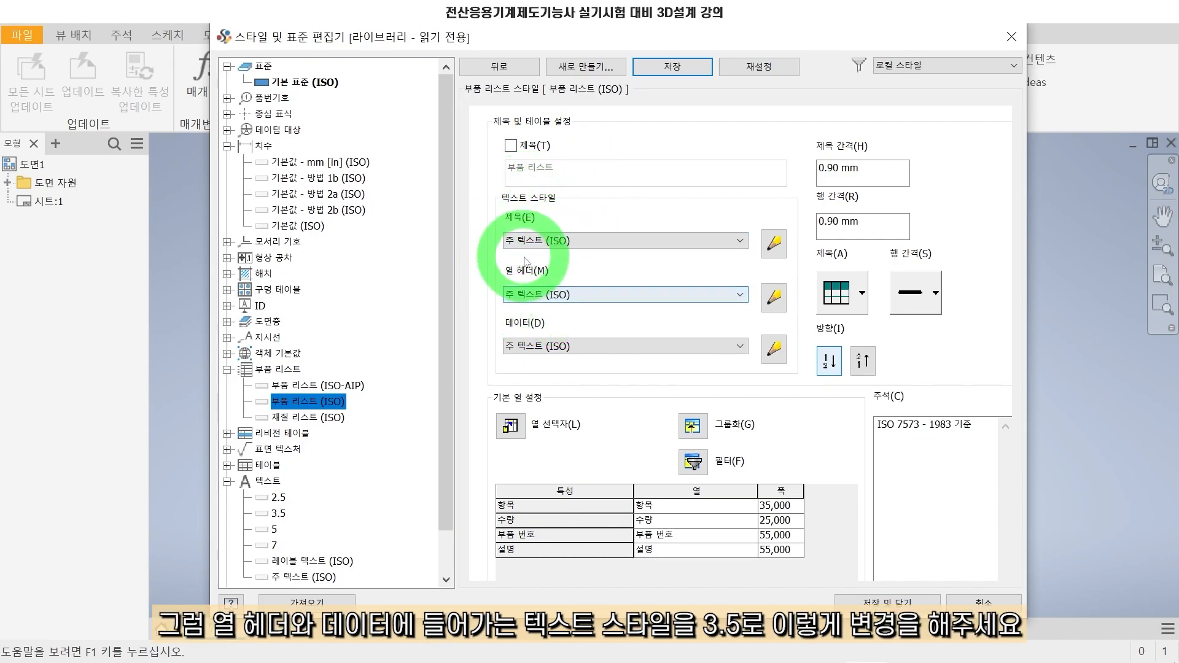
Set the parts list's column header and data text styles to 3.5.
{"action": "left_click", "coordinate": [544, 297]}
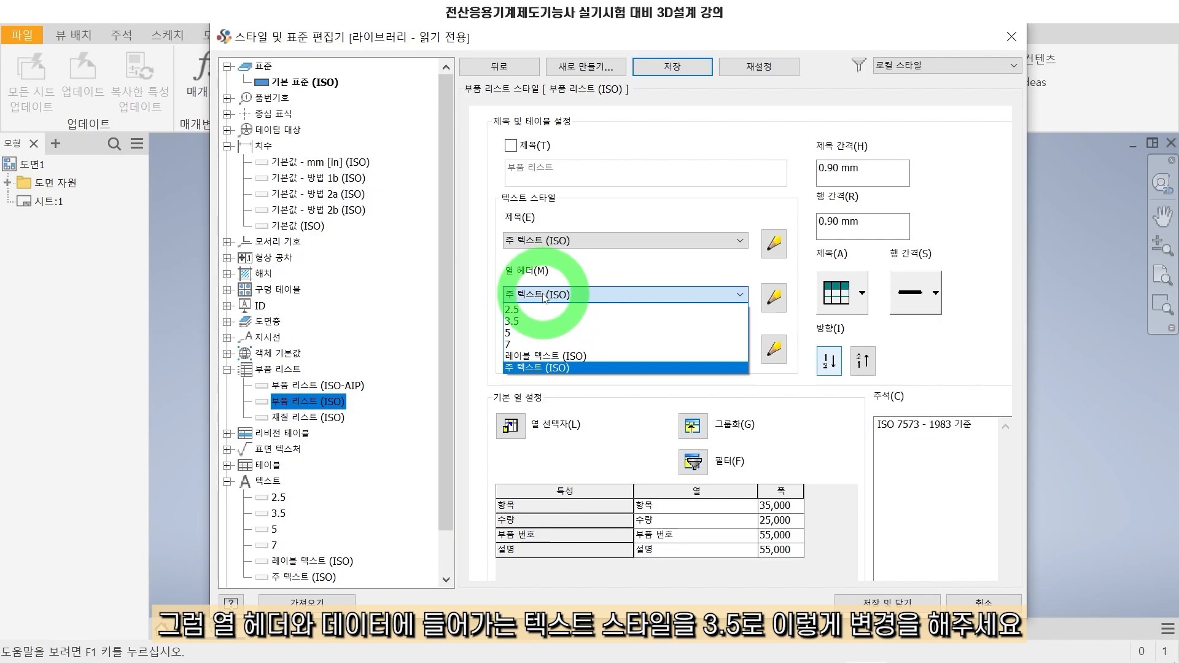
{"action": "left_click", "coordinate": [512, 322]}
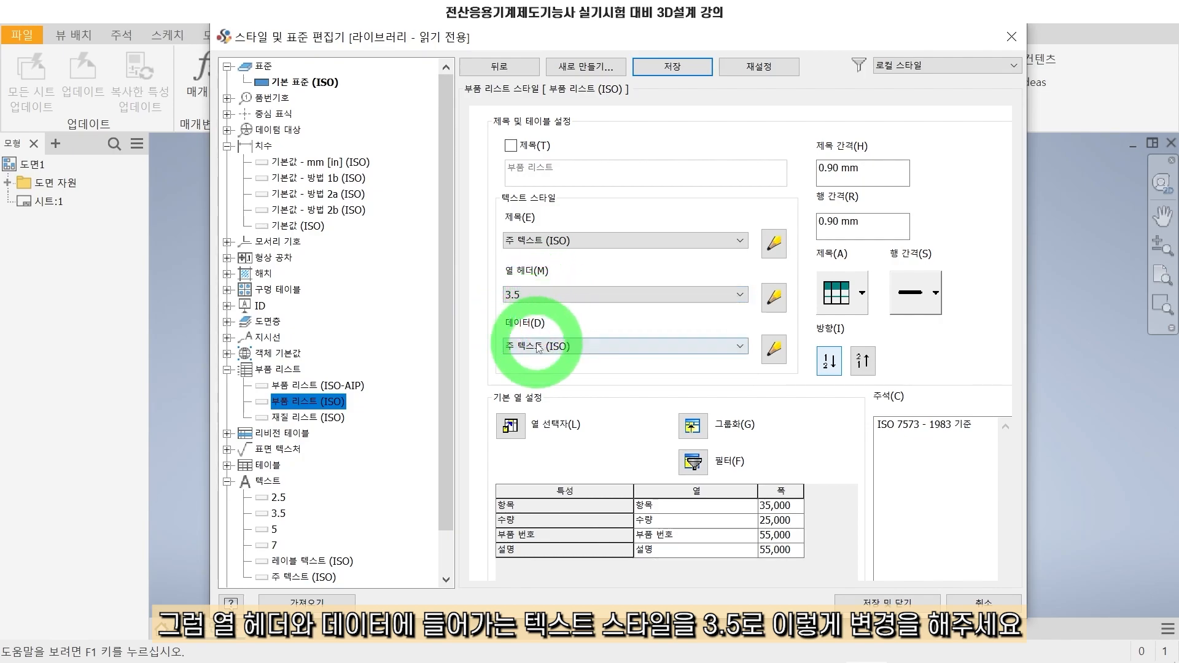
{"action": "left_click", "coordinate": [537, 346]}
{"action": "left_click", "coordinate": [528, 373]}
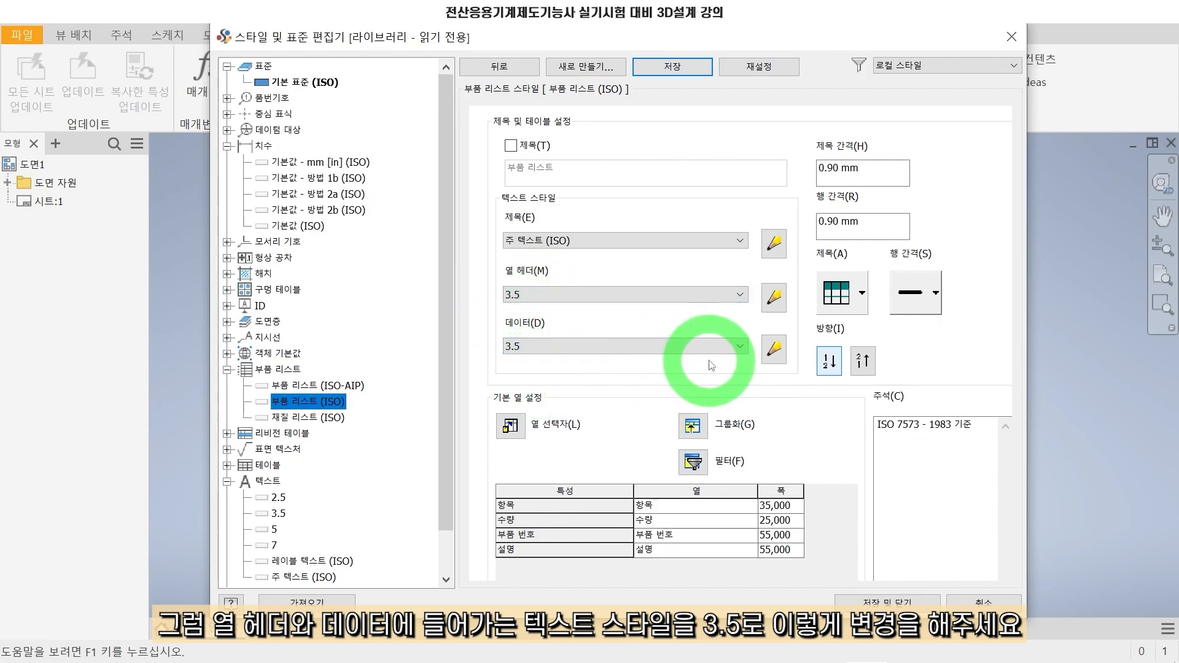
Place the parts list heading at the bottom of the table and set the row direction to run upward.
{"action": "left_click", "coordinate": [862, 294]}
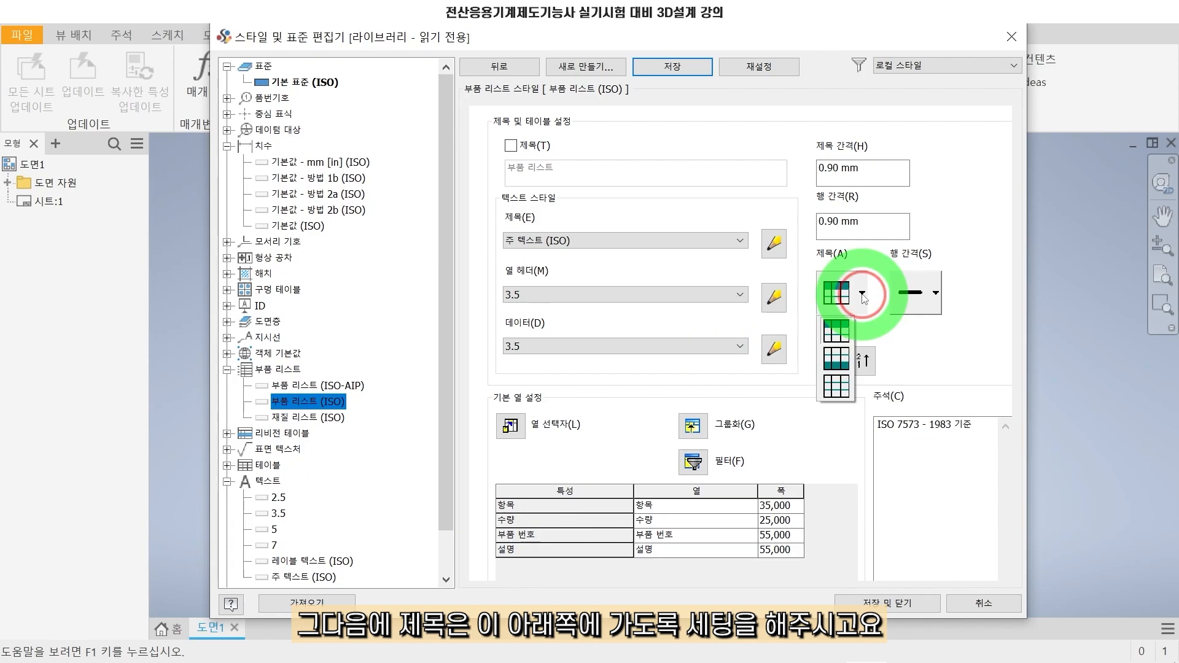
{"action": "left_click", "coordinate": [844, 361]}
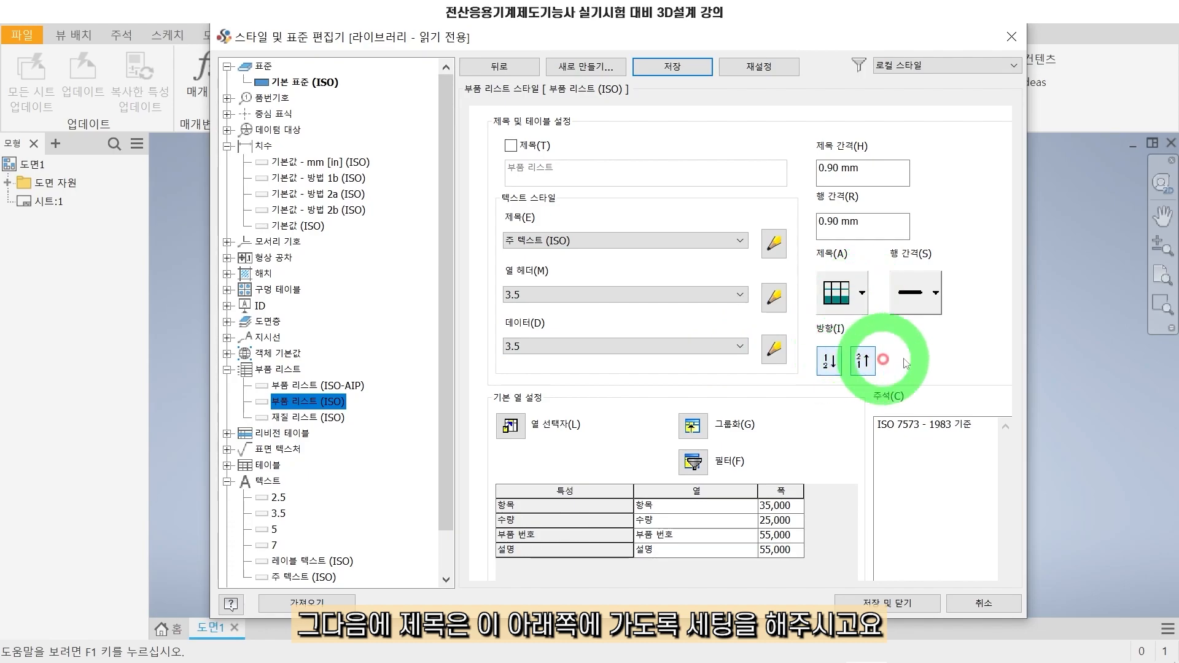
{"action": "left_click", "coordinate": [867, 363]}
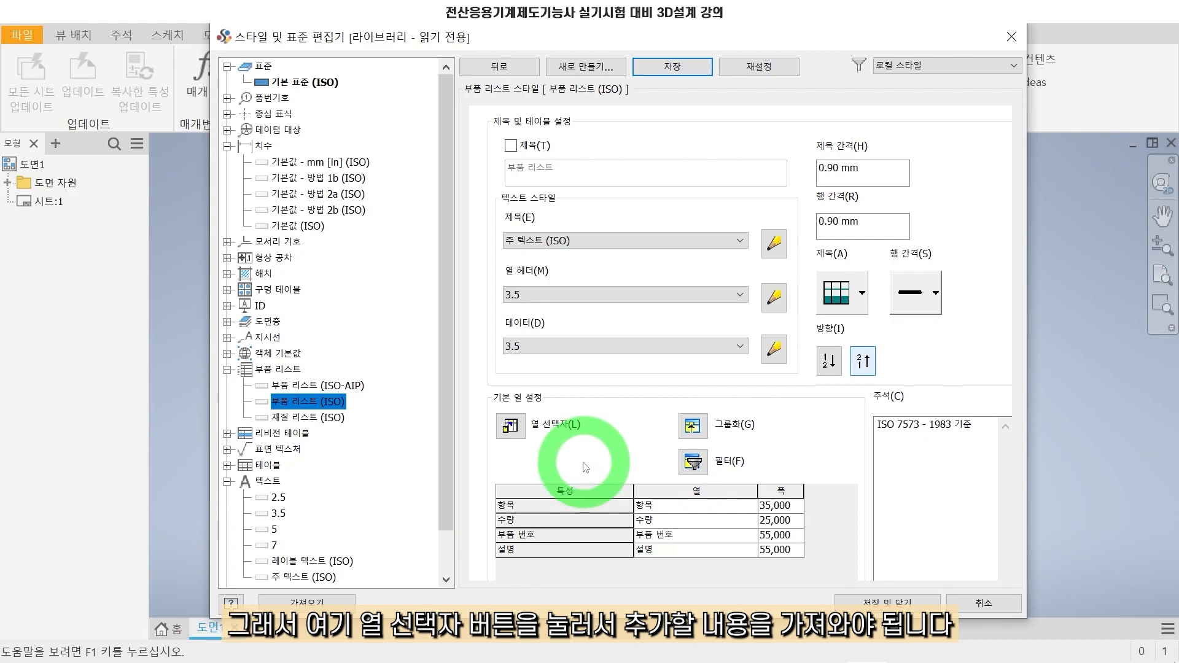
Add the 재질 property to the parts list's selected columns with the column chooser.
{"action": "left_click", "coordinate": [510, 425]}
{"action": "left_click_drag", "start_coordinate": [561, 46], "coordinate": [624, 203]}
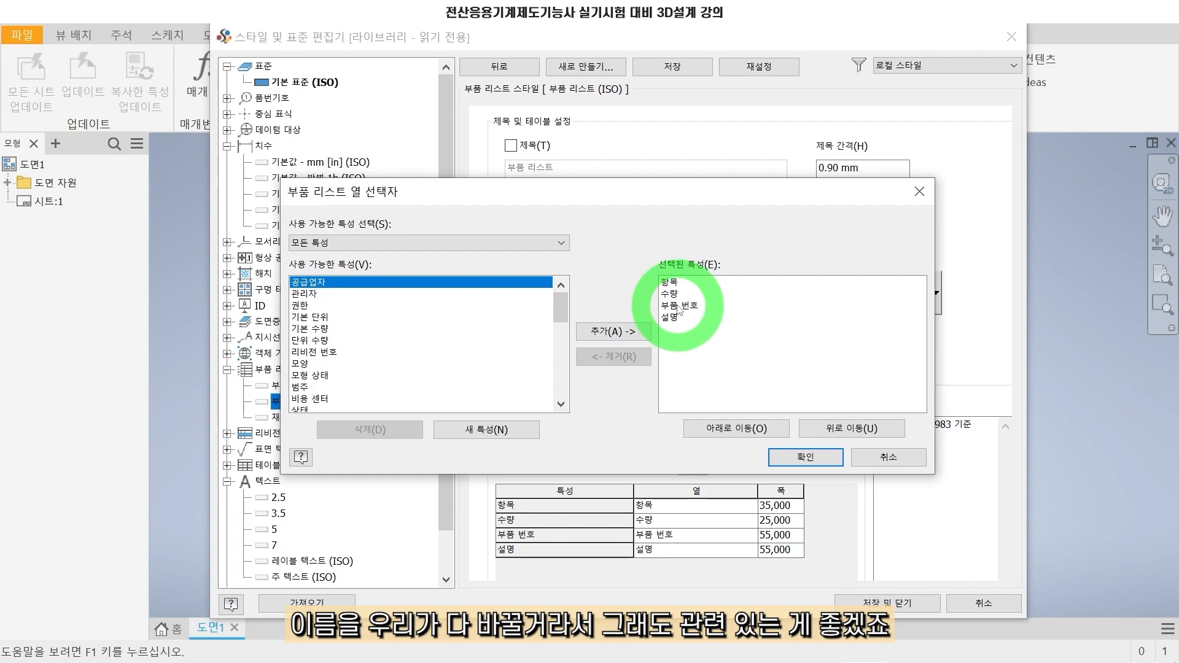
{"action": "scroll", "coordinate": [424, 332], "scroll_direction": "down", "scroll_amount": 8}
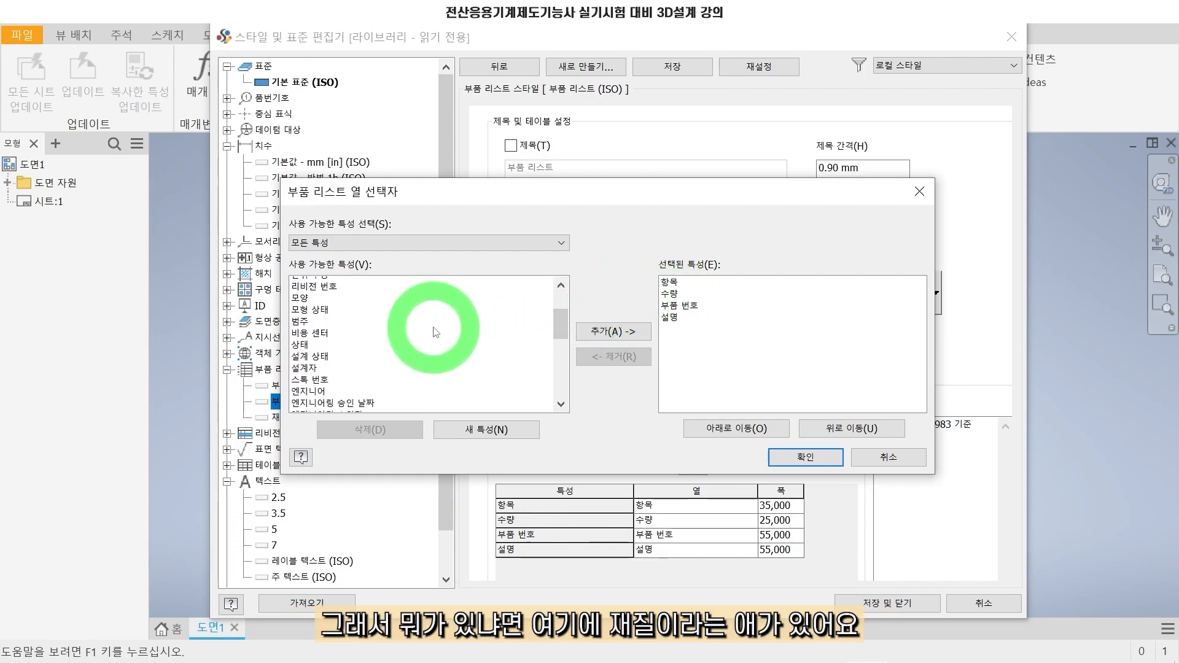
{"action": "scroll", "coordinate": [307, 316], "scroll_direction": "up", "scroll_amount": 1}
{"action": "left_click", "coordinate": [304, 317]}
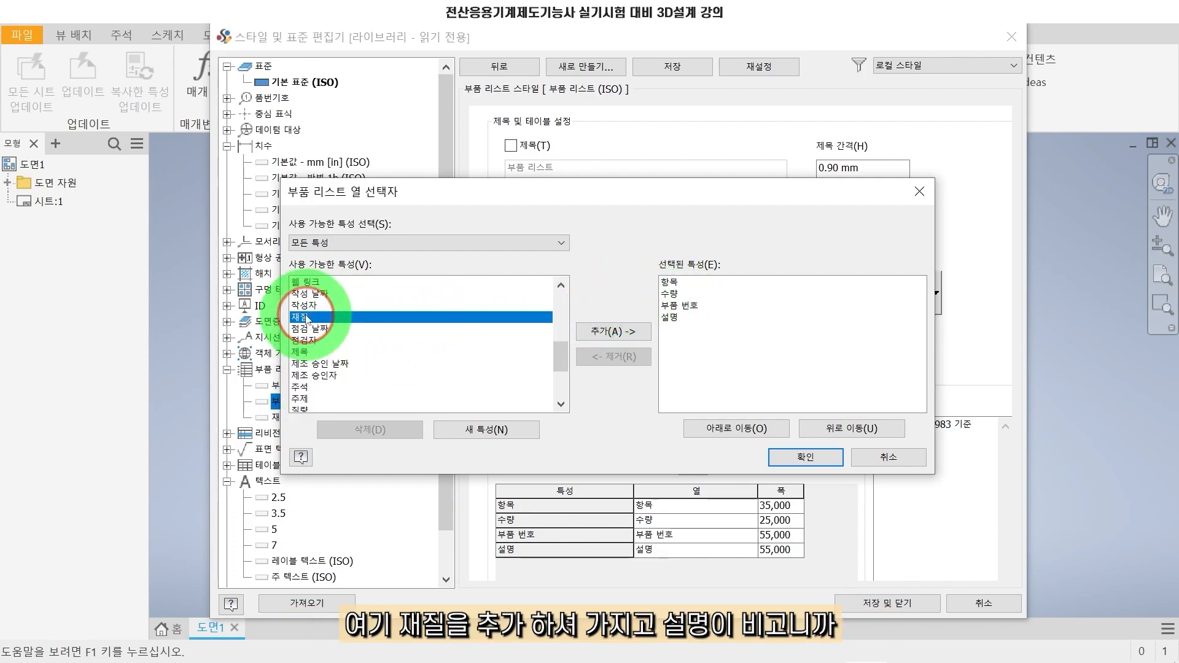
{"action": "left_click", "coordinate": [621, 334]}
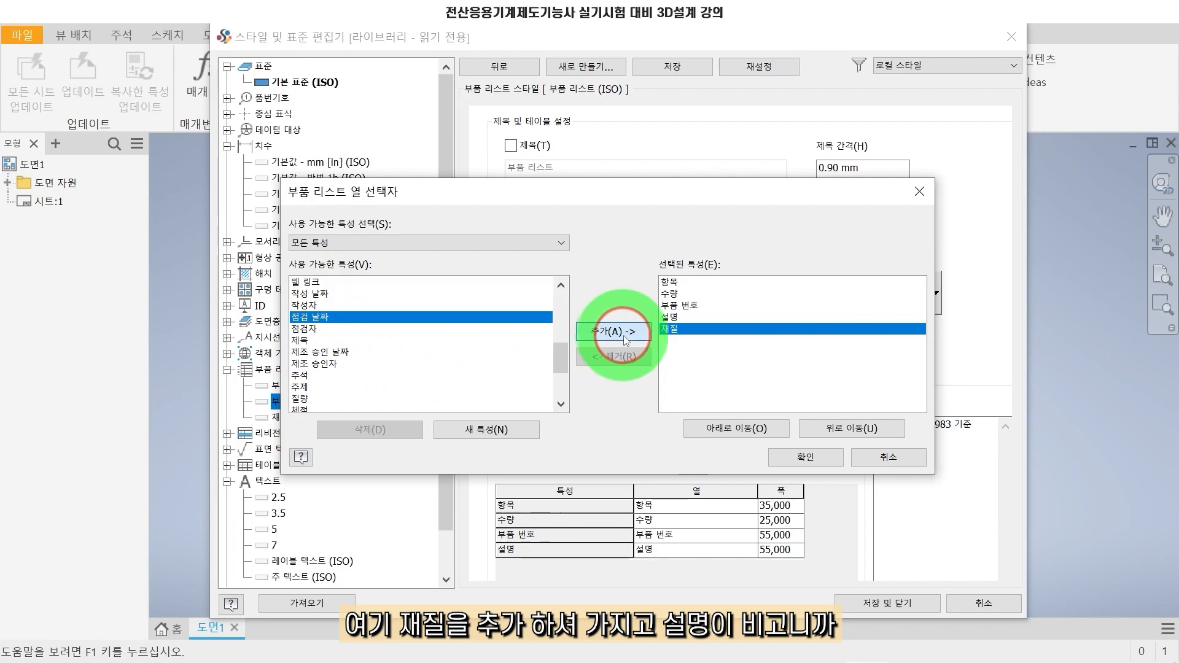
Reorder the selected properties as 항목, 부품 번호, 재질, 수량, 설명 and accept the column selection.
{"action": "left_click", "coordinate": [731, 317]}
{"action": "left_click", "coordinate": [740, 426]}
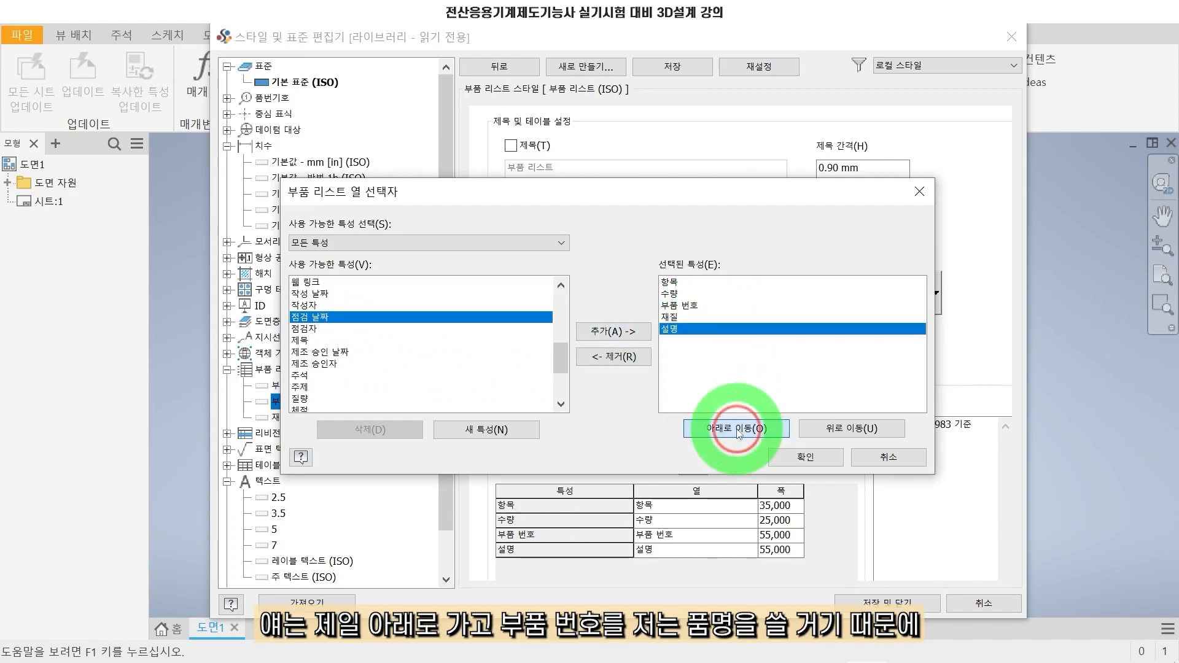
{"action": "left_click", "coordinate": [681, 305]}
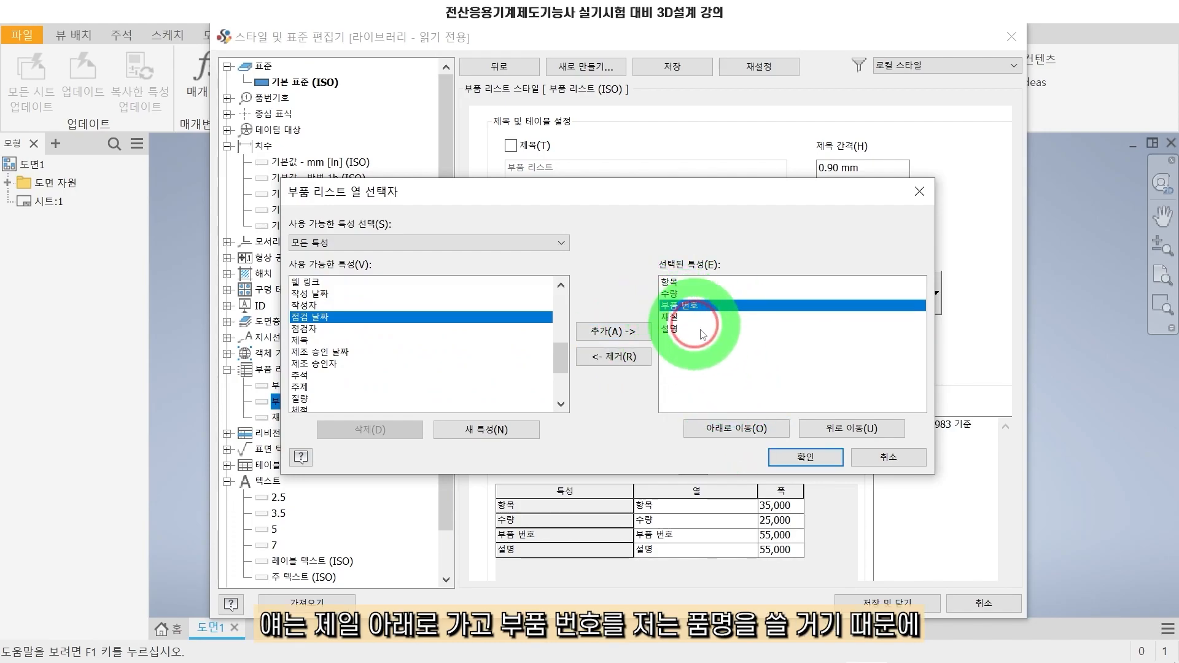
{"action": "left_click", "coordinate": [824, 430]}
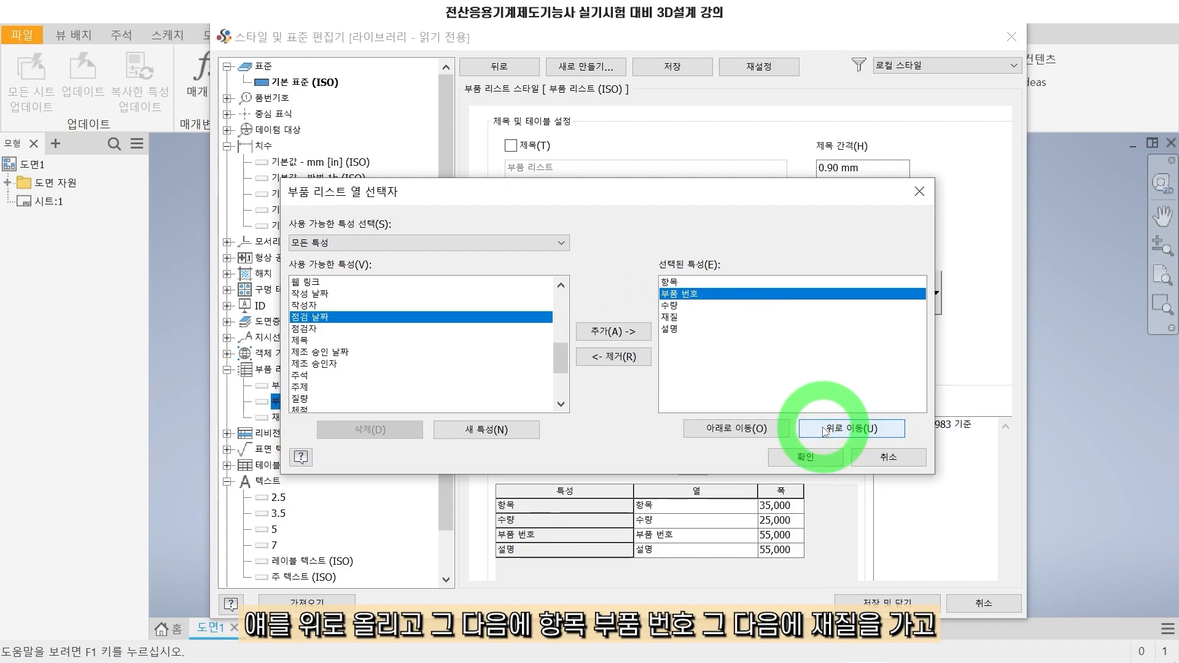
{"action": "left_click", "coordinate": [670, 317]}
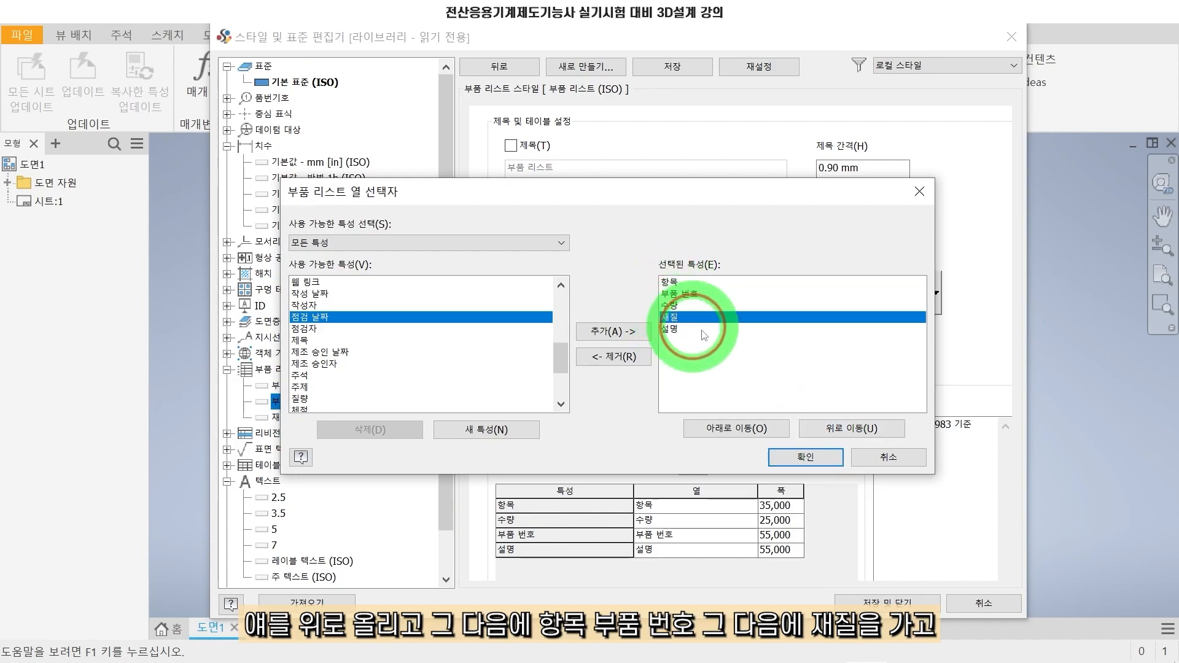
{"action": "left_click", "coordinate": [850, 428]}
{"action": "left_click", "coordinate": [664, 331]}
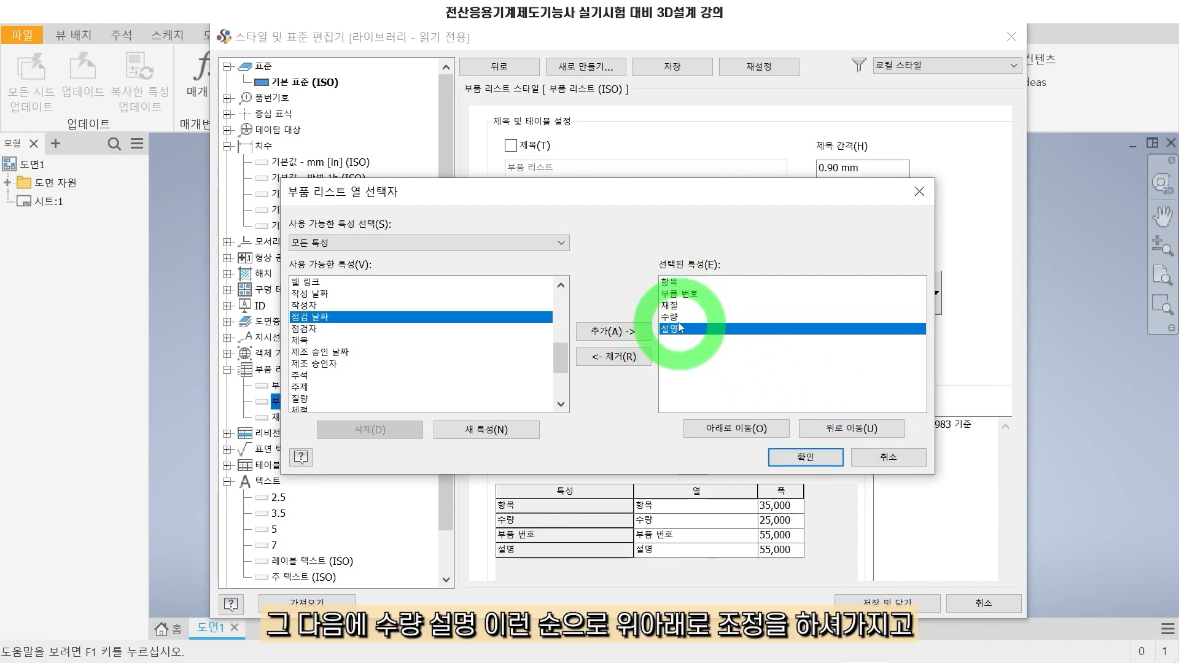
{"action": "left_click", "coordinate": [802, 456]}
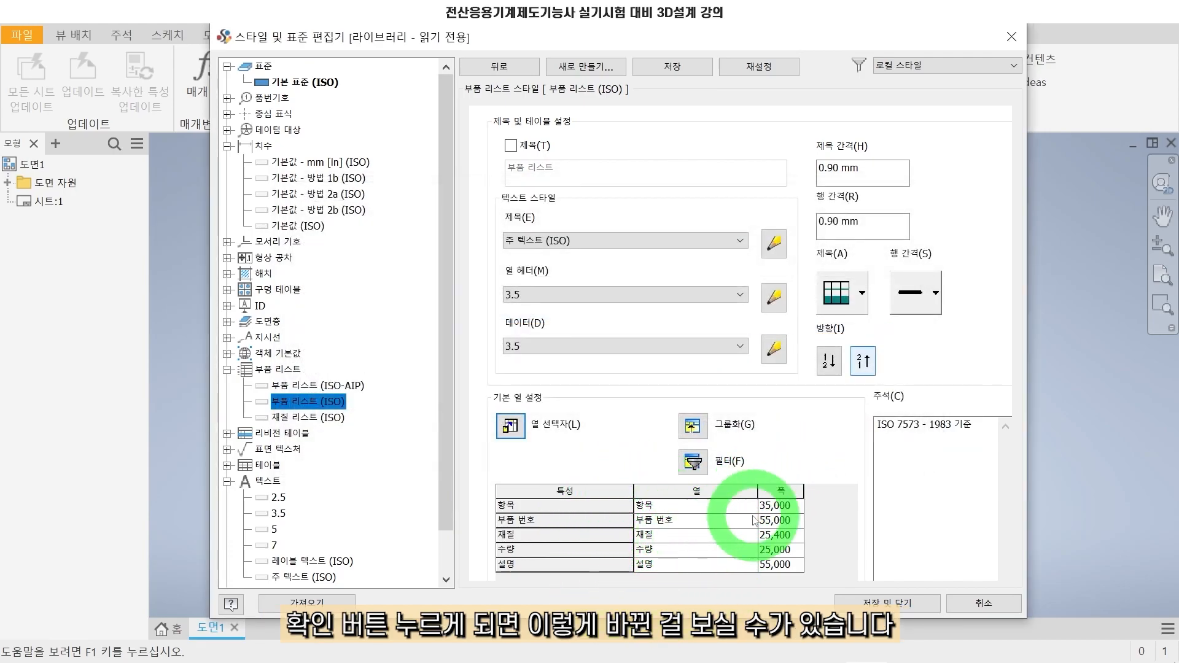
Rename the 항목 column 품번 with a width of 15, and rename the 부품 번호 column 품 명 with spaces between the syllables.
{"action": "left_click_drag", "start_coordinate": [673, 508], "coordinate": [620, 498]}
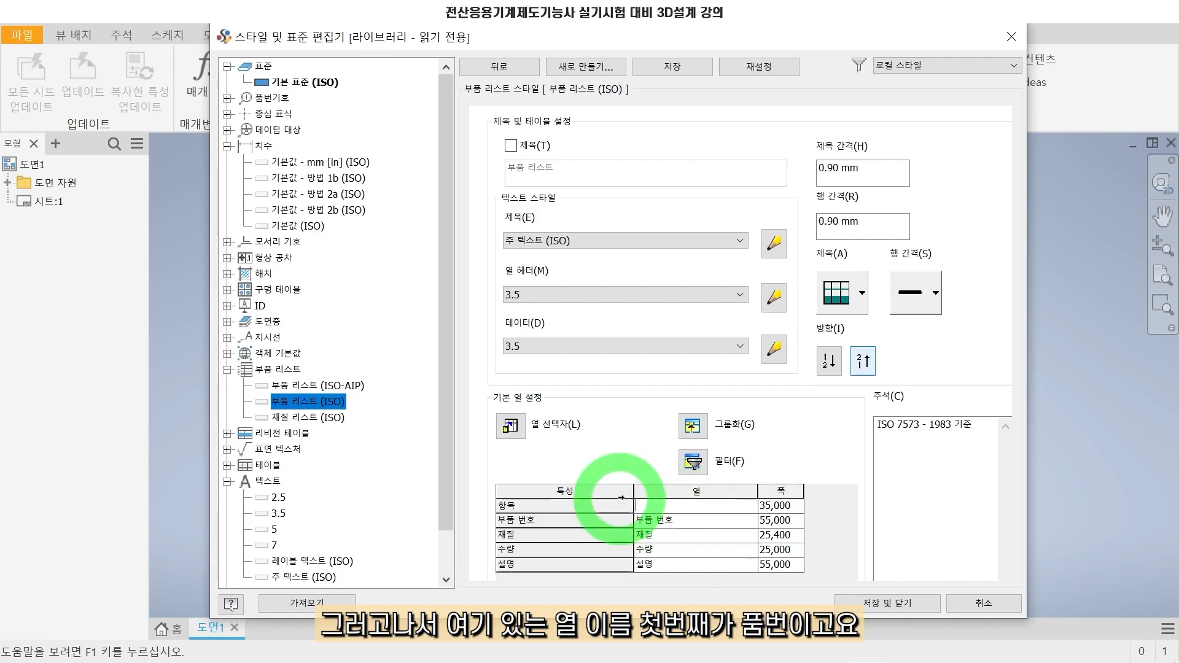
{"action": "type", "text": "품번"}
{"action": "left_click", "coordinate": [777, 506]}
{"action": "type", "text": "15"}
{"action": "left_click", "coordinate": [717, 523]}
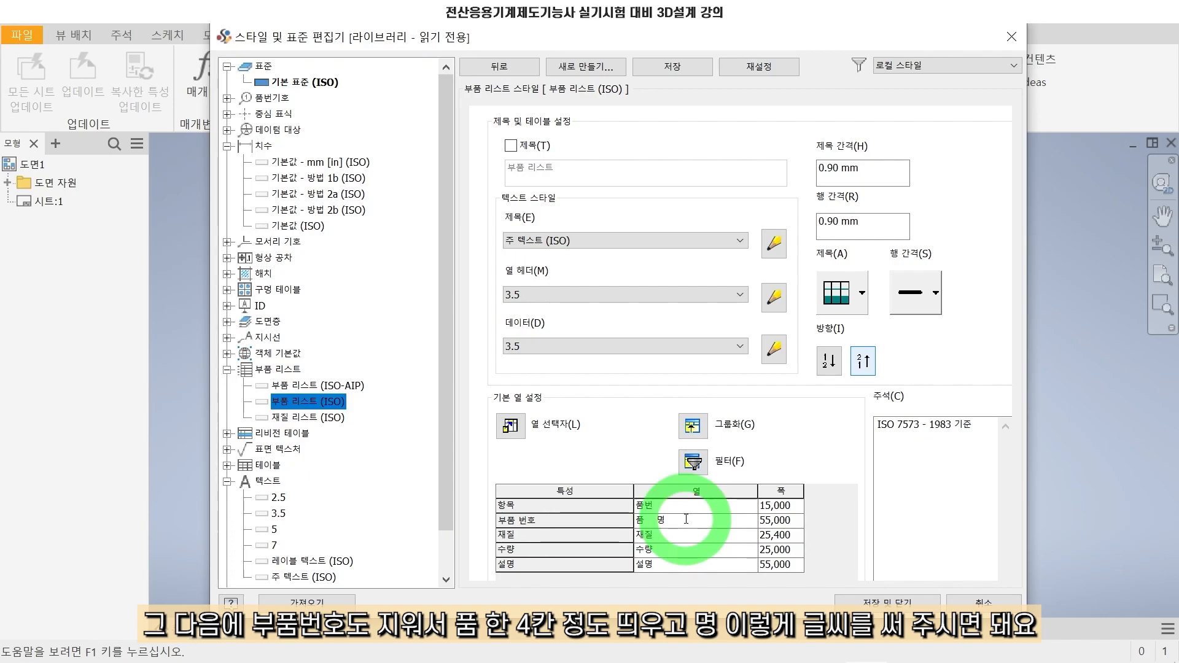
Set the column widths to 20 for 재질 and 15 for 수량.
{"action": "left_click", "coordinate": [666, 534]}
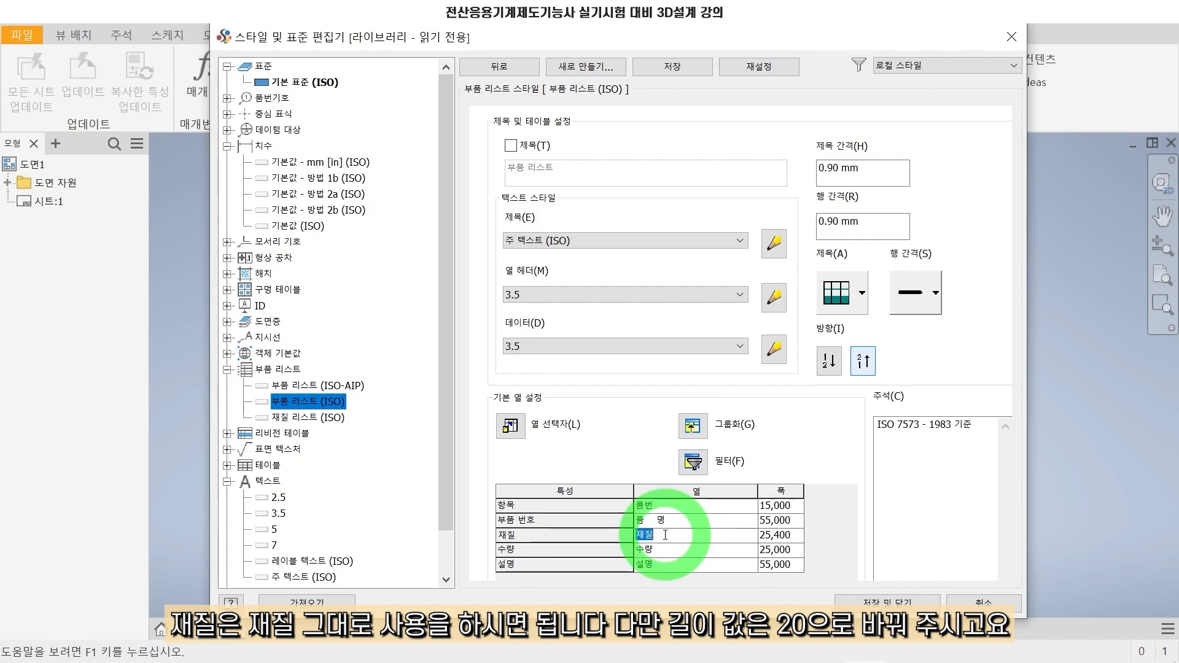
{"action": "left_click", "coordinate": [775, 535]}
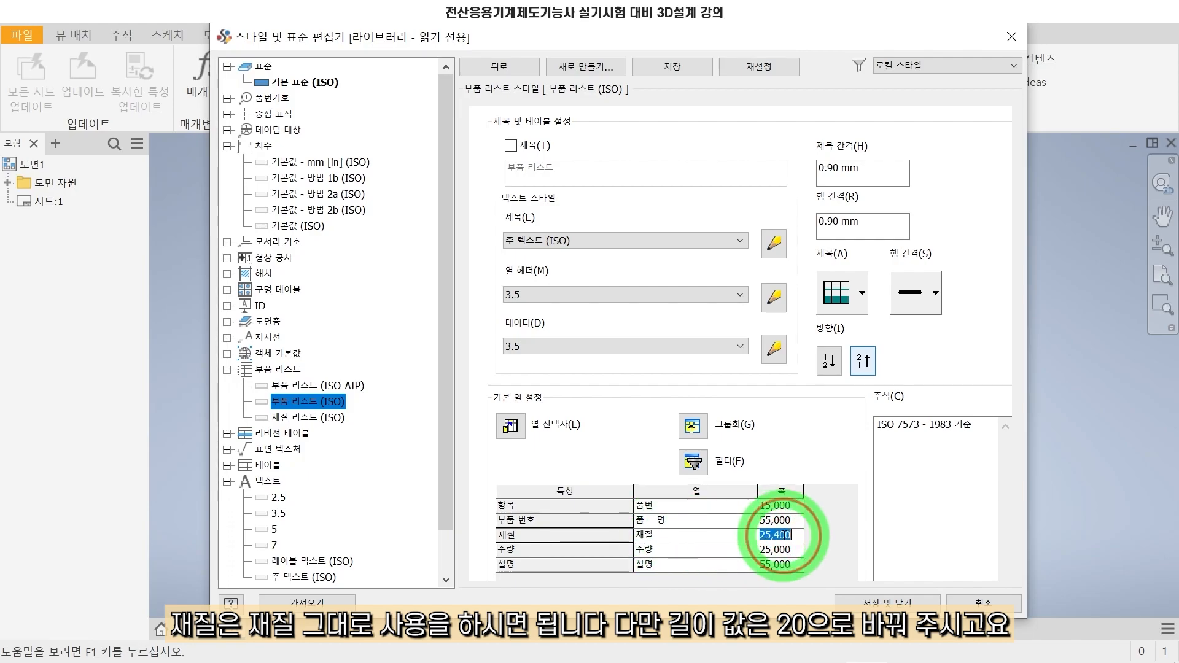
{"action": "type", "text": "20"}
{"action": "left_click", "coordinate": [781, 550]}
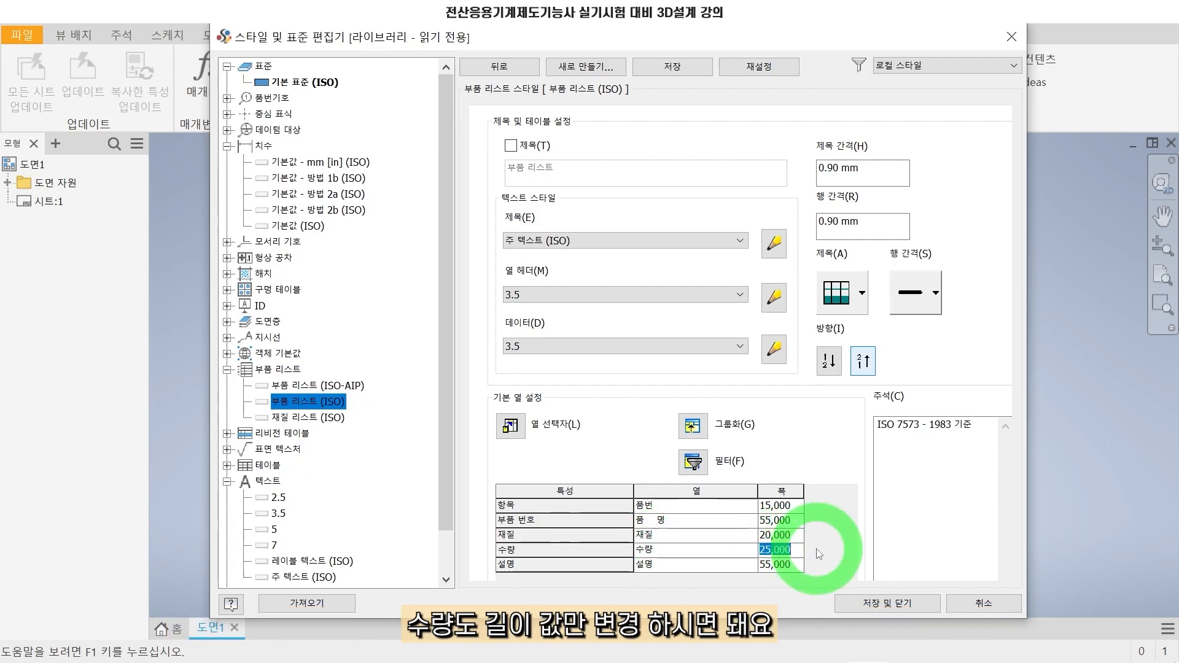
{"action": "type", "text": "15"}
Rename the 설명 column 비고 and set its width to 20.
{"action": "left_click", "coordinate": [673, 565]}
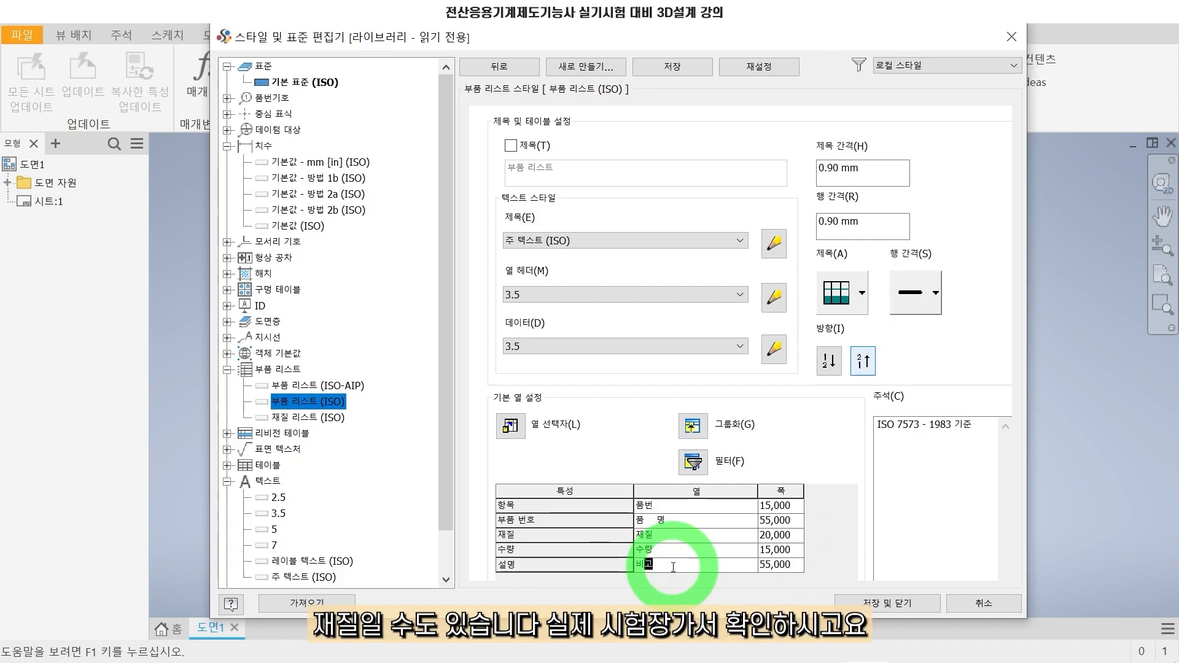
{"action": "left_click", "coordinate": [767, 565]}
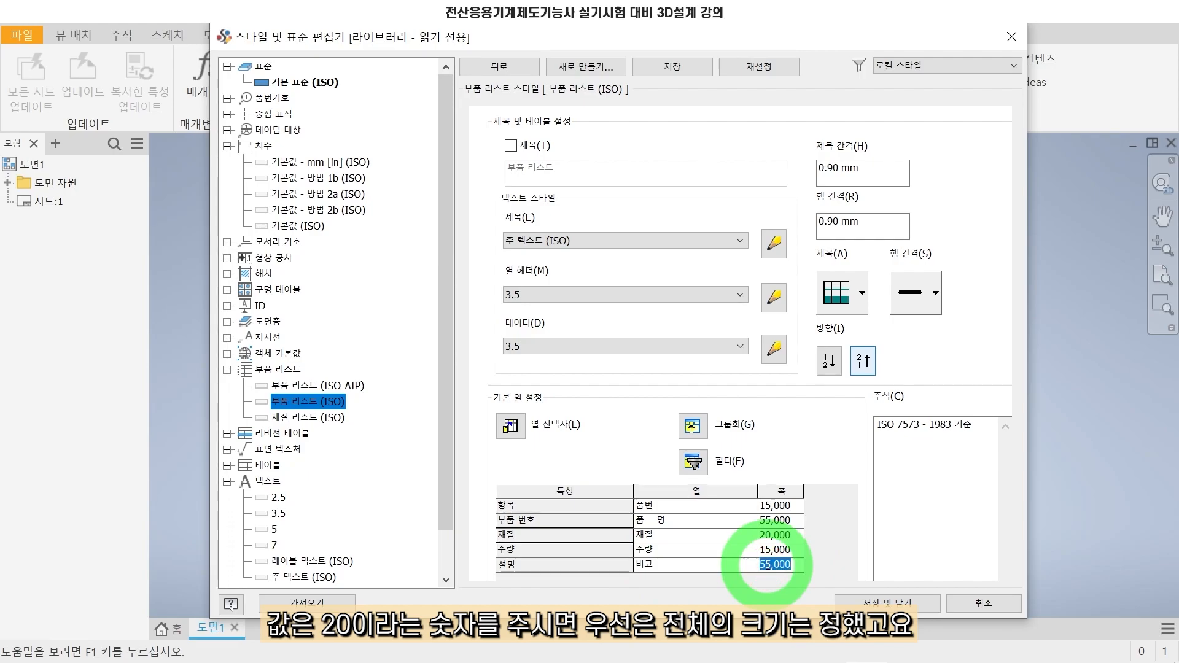
{"action": "left_click", "coordinate": [816, 521]}
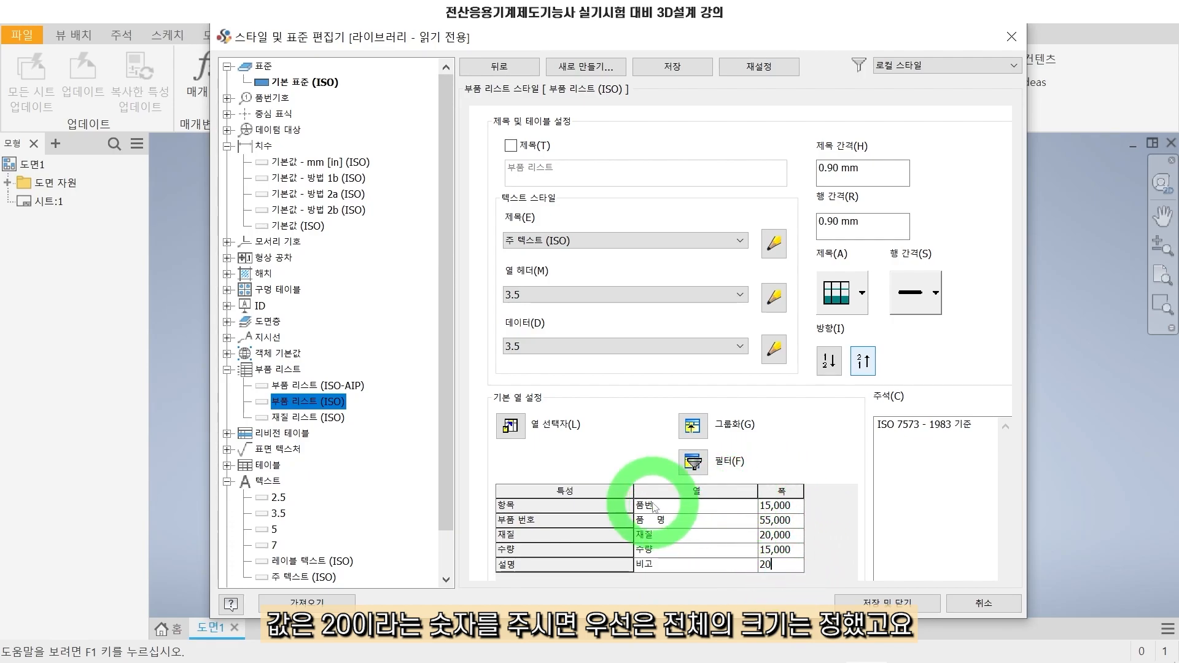
Check the 항목 column's justification and center the values of the 부품 번호 column.
{"action": "left_click", "coordinate": [555, 508]}
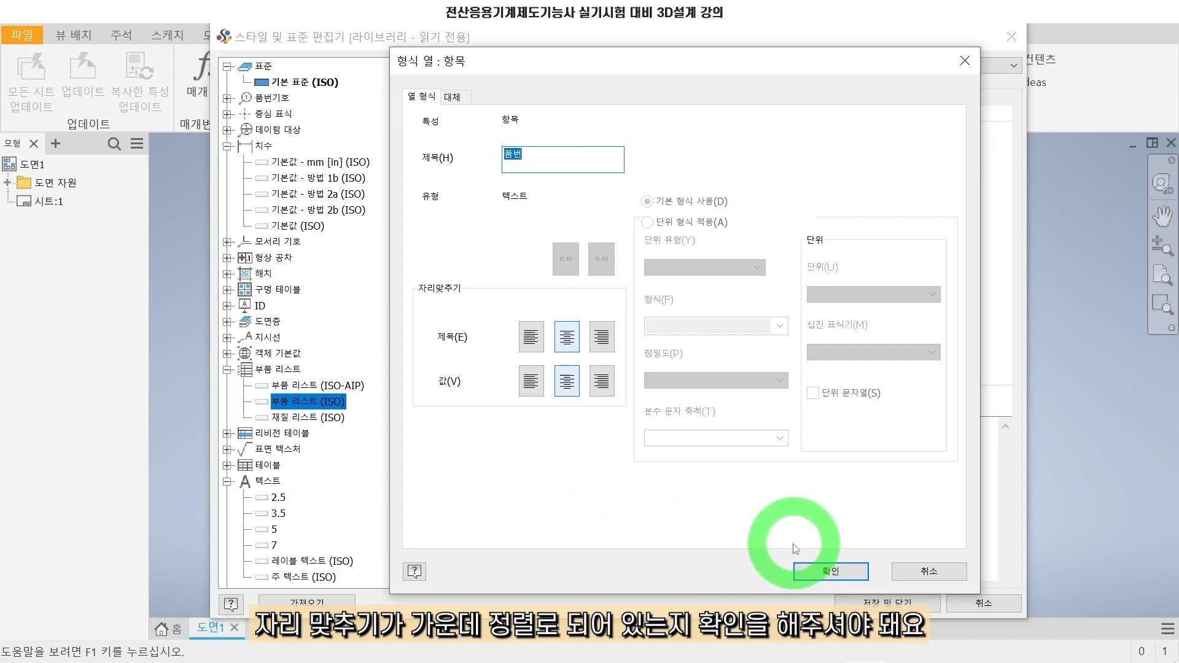
{"action": "left_click", "coordinate": [827, 573]}
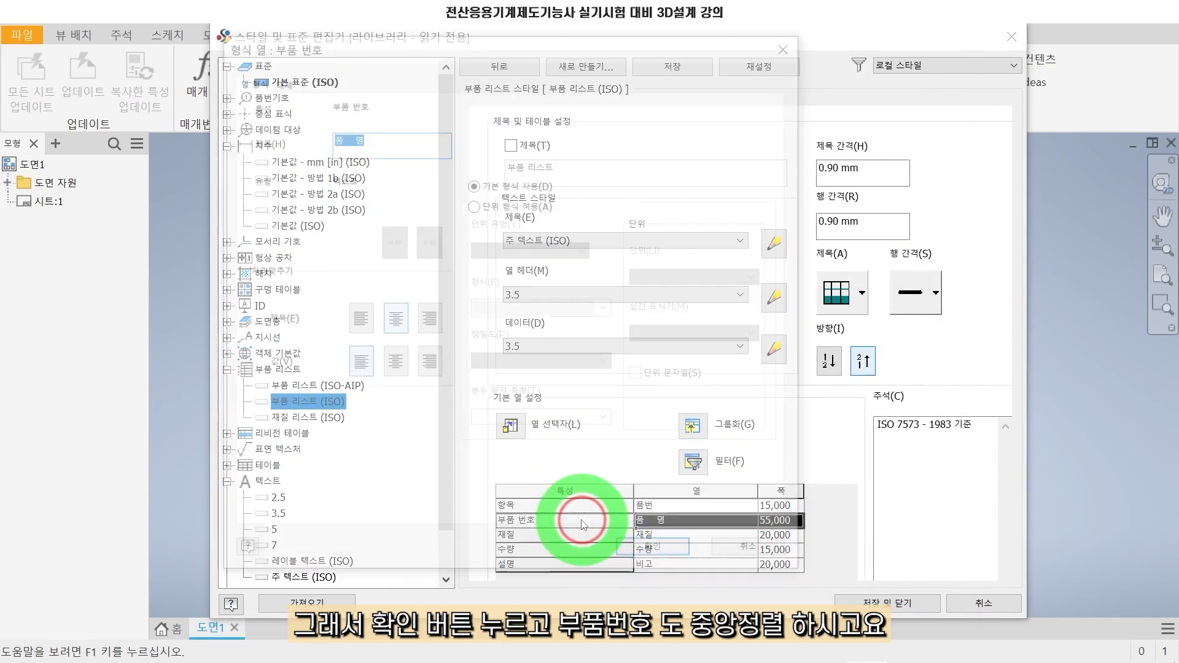
{"action": "double_click", "coordinate": [573, 518]}
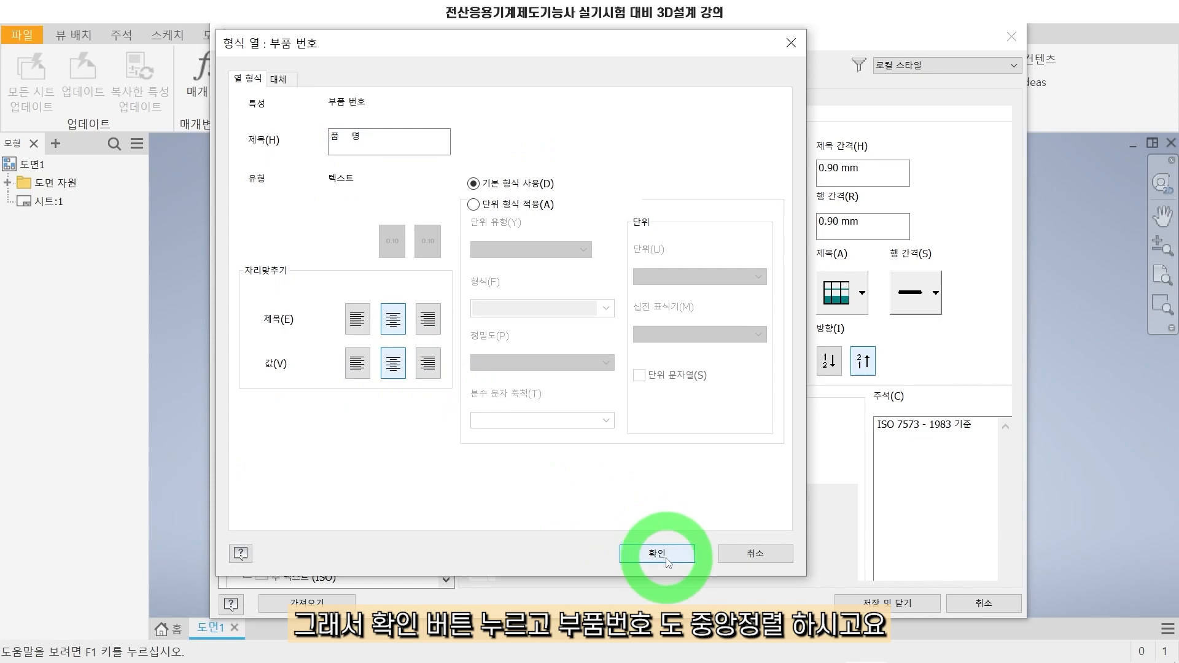
{"action": "left_click", "coordinate": [657, 553]}
Center the values of the 재질 column and check the justification of the 수량 column.
{"action": "left_click", "coordinate": [543, 536]}
{"action": "double_click", "coordinate": [543, 536]}
{"action": "left_click", "coordinate": [393, 364]}
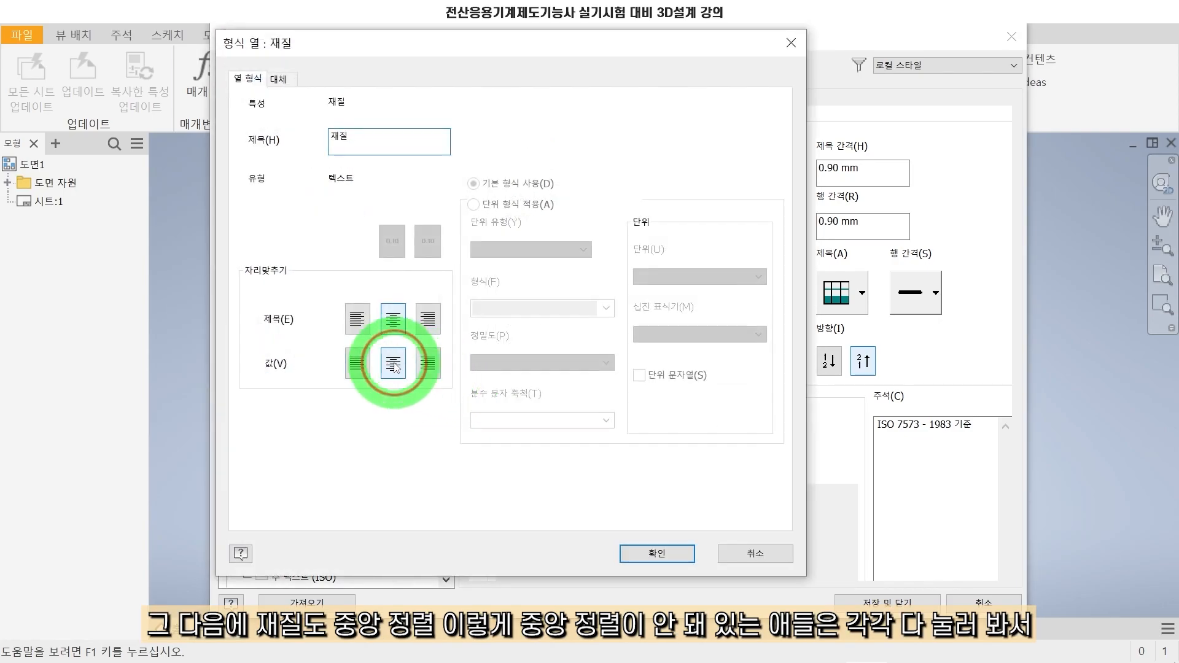
{"action": "left_click", "coordinate": [657, 553]}
{"action": "double_click", "coordinate": [539, 554]}
{"action": "left_click", "coordinate": [657, 553]}
Center the values of the 설명 column and save the parts list style.
{"action": "double_click", "coordinate": [540, 568]}
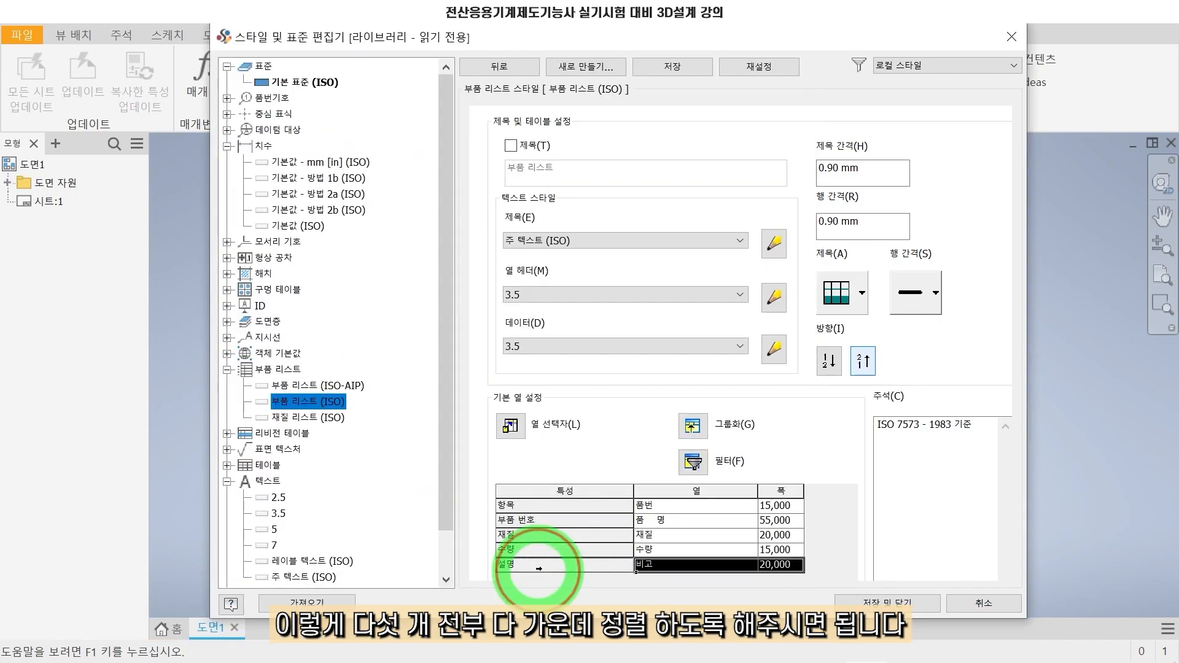
{"action": "left_click", "coordinate": [393, 364]}
{"action": "left_click", "coordinate": [666, 555]}
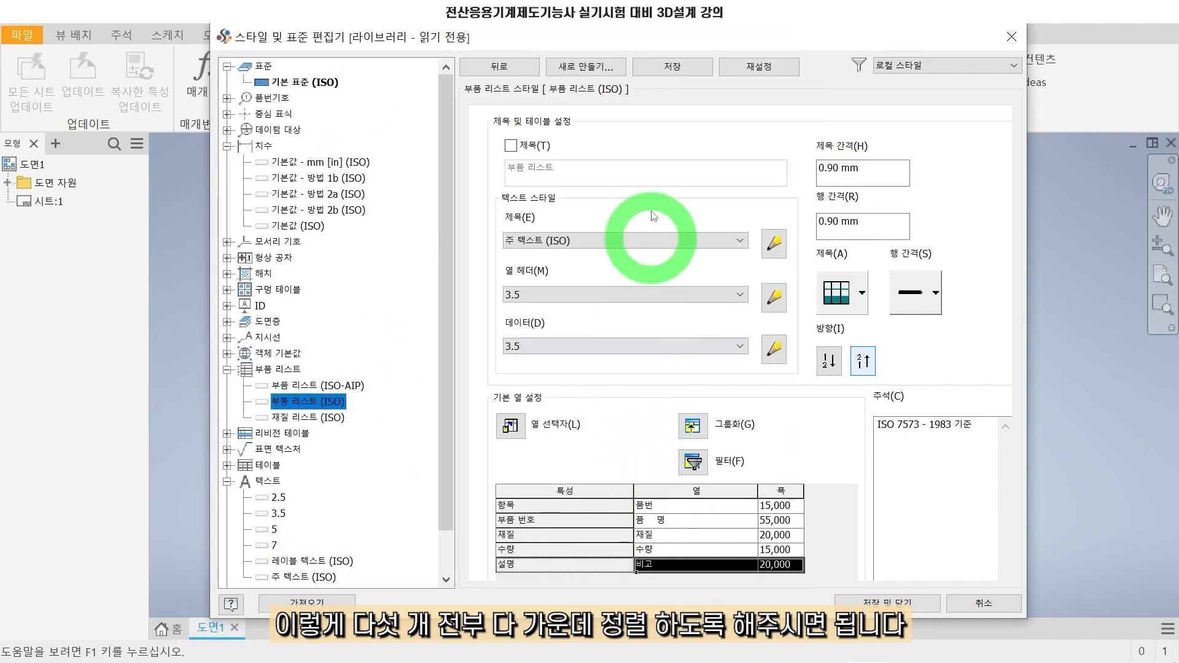
{"action": "left_click", "coordinate": [672, 66]}
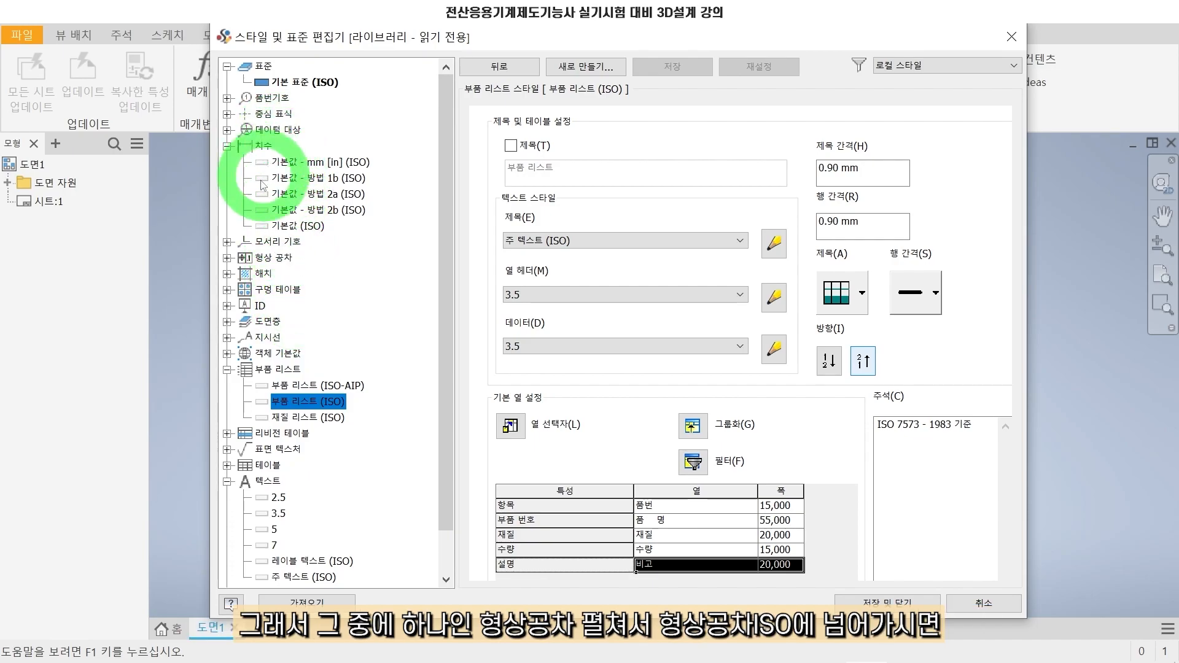
Set the text style of the 형상 공차 (ISO) style to 3.5 and save it.
{"action": "left_click", "coordinate": [268, 259]}
{"action": "left_click", "coordinate": [227, 258]}
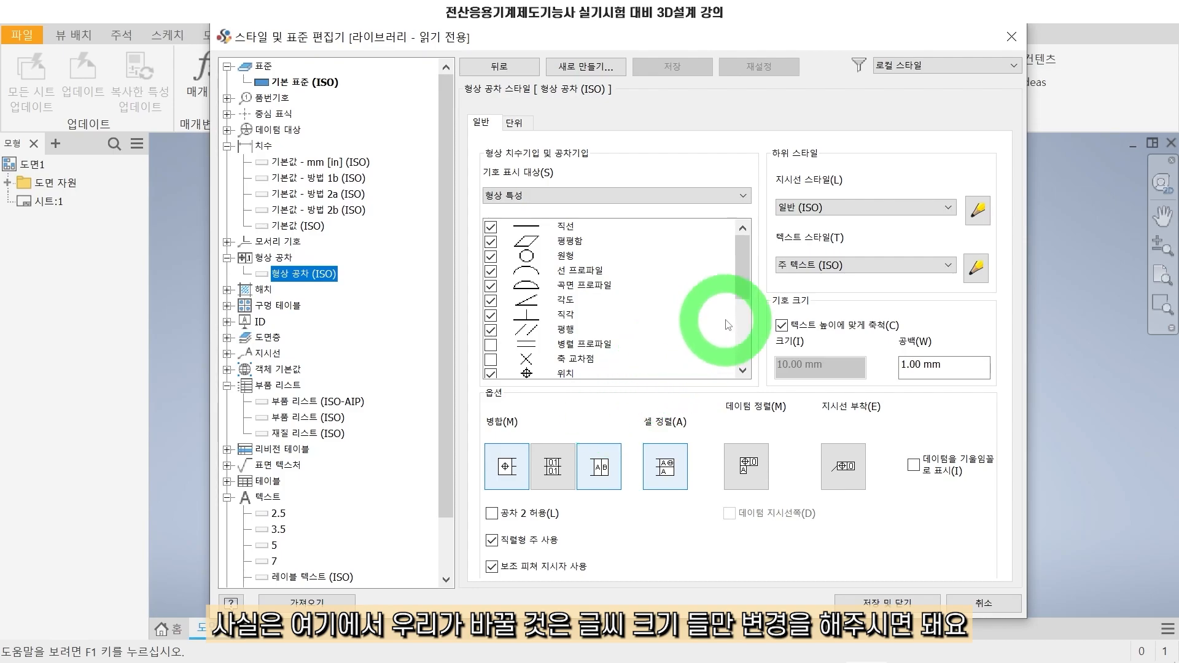
{"action": "left_click", "coordinate": [849, 269]}
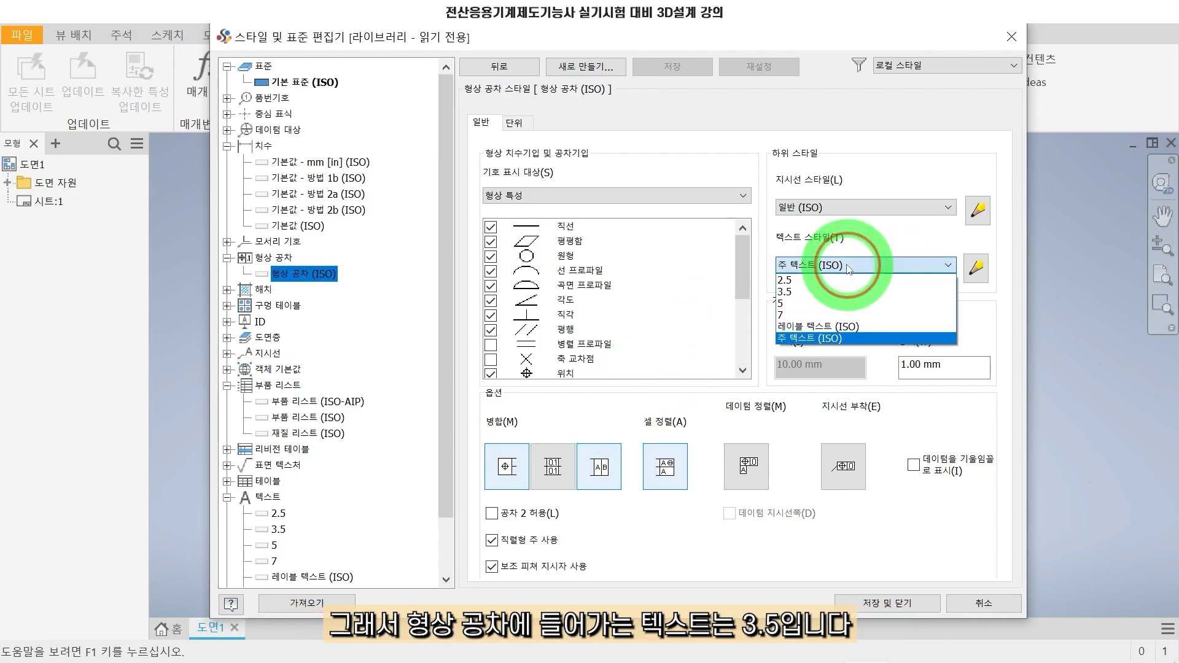
{"action": "left_click", "coordinate": [826, 294]}
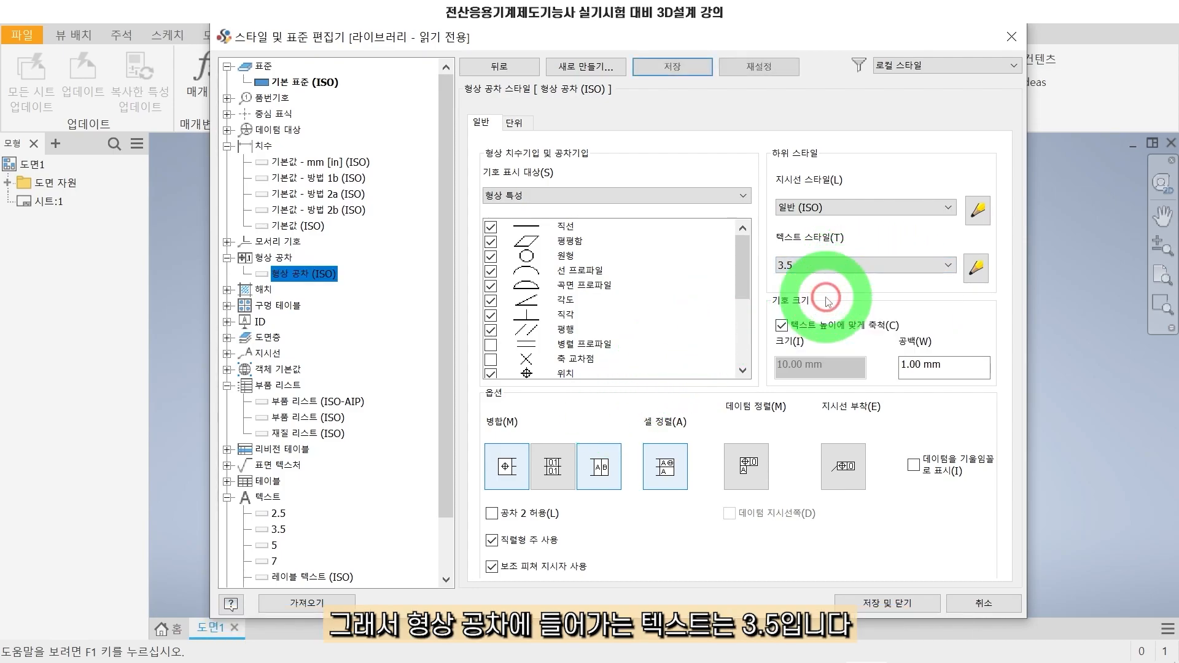
{"action": "left_click", "coordinate": [670, 66]}
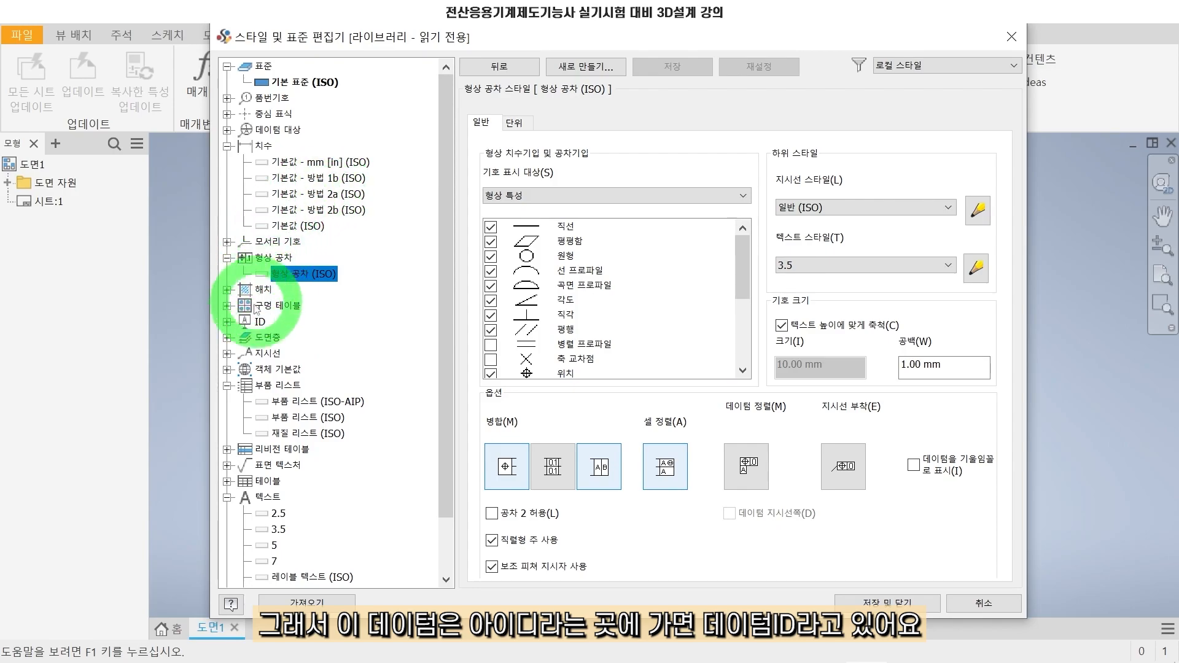
Set the text style of the 데이텀 ID (ISO) style to 3.5 and save it.
{"action": "left_click", "coordinate": [247, 323]}
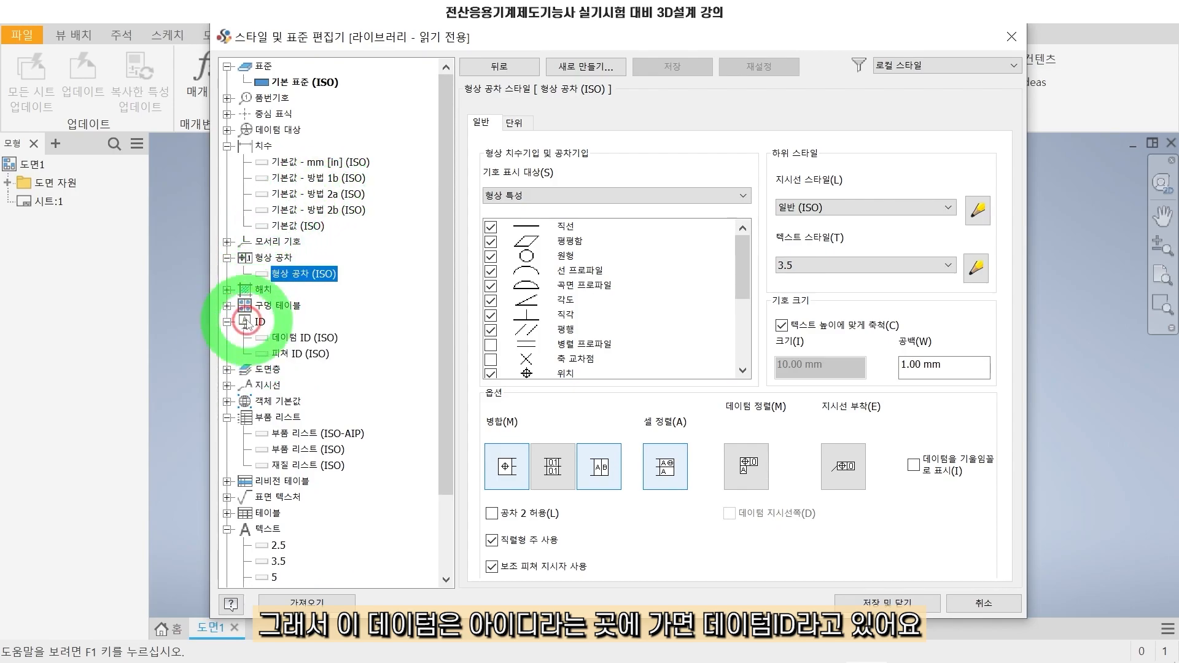
{"action": "left_click", "coordinate": [289, 338]}
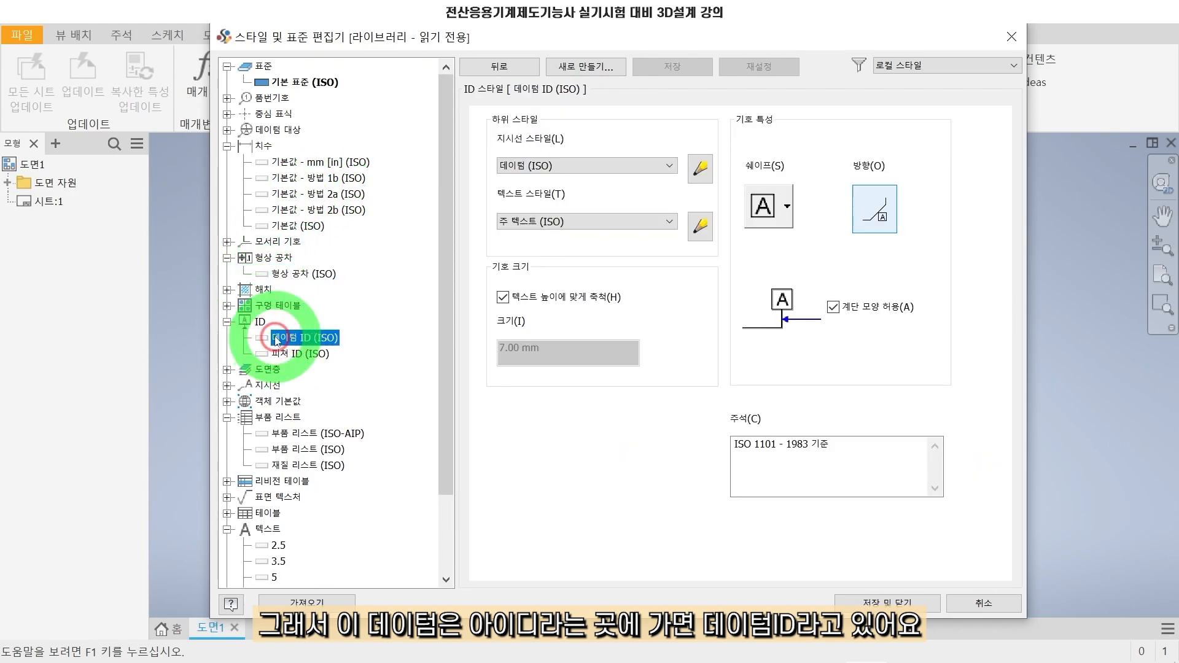
{"action": "left_click", "coordinate": [586, 221]}
{"action": "left_click", "coordinate": [568, 257]}
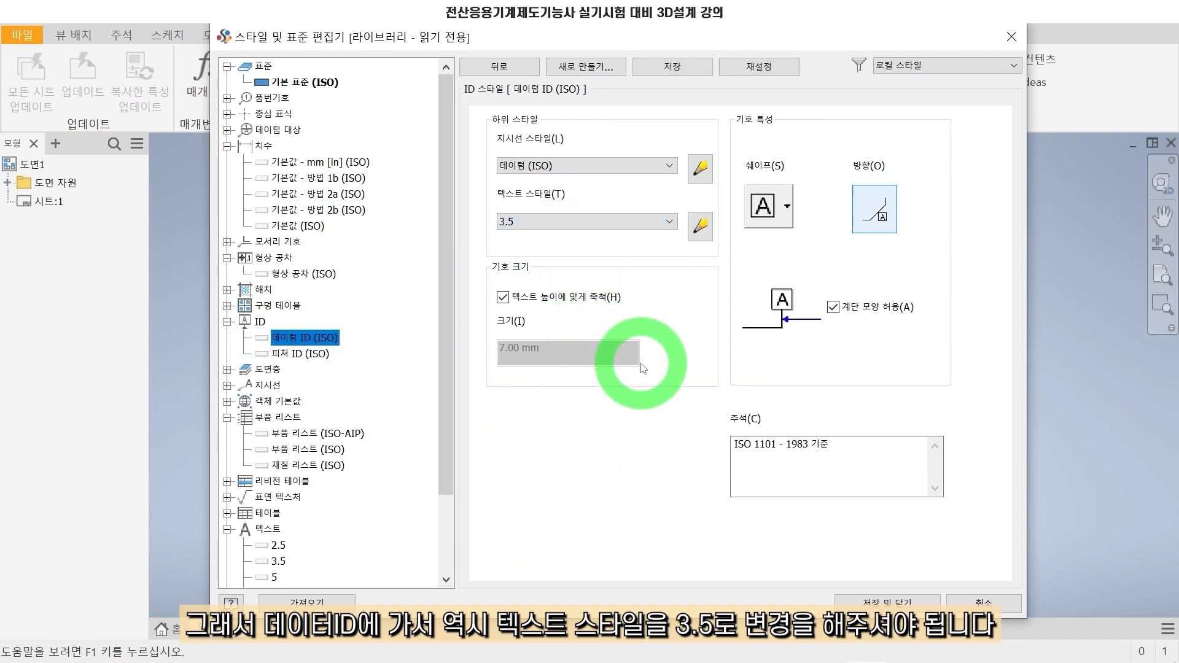
{"action": "left_click", "coordinate": [675, 69]}
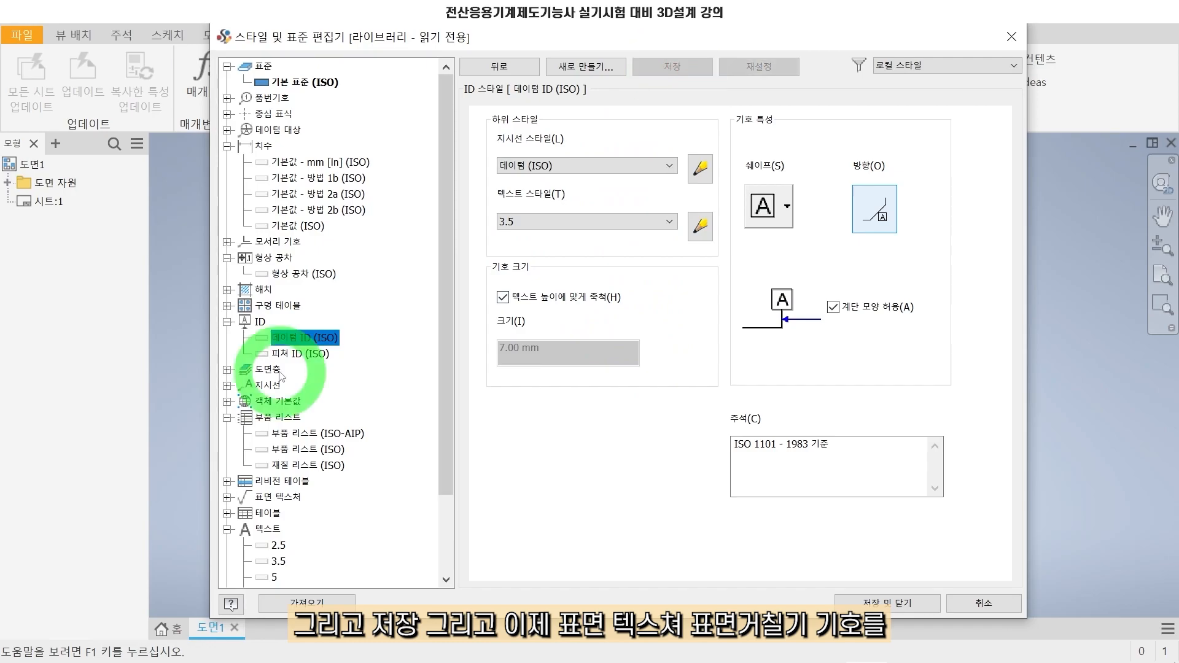
Set the text style of the 표면 텍스처 (ISO) style to 2.5 and save it.
{"action": "left_click", "coordinate": [255, 498]}
{"action": "left_click", "coordinate": [228, 498]}
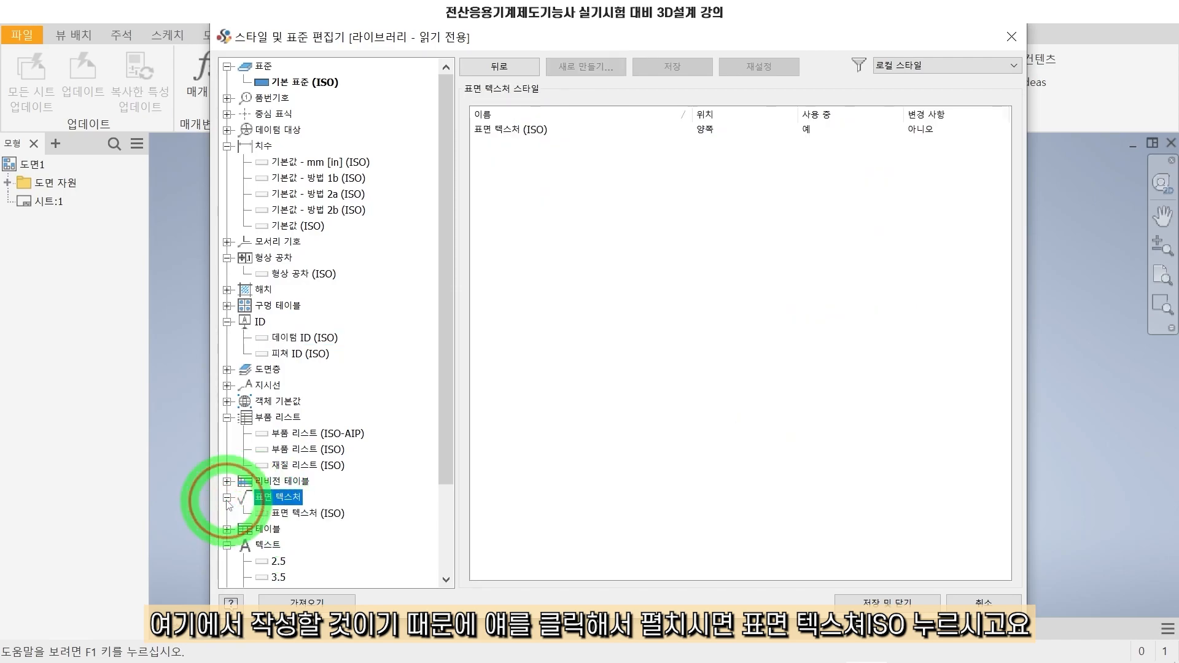
{"action": "left_click", "coordinate": [282, 514]}
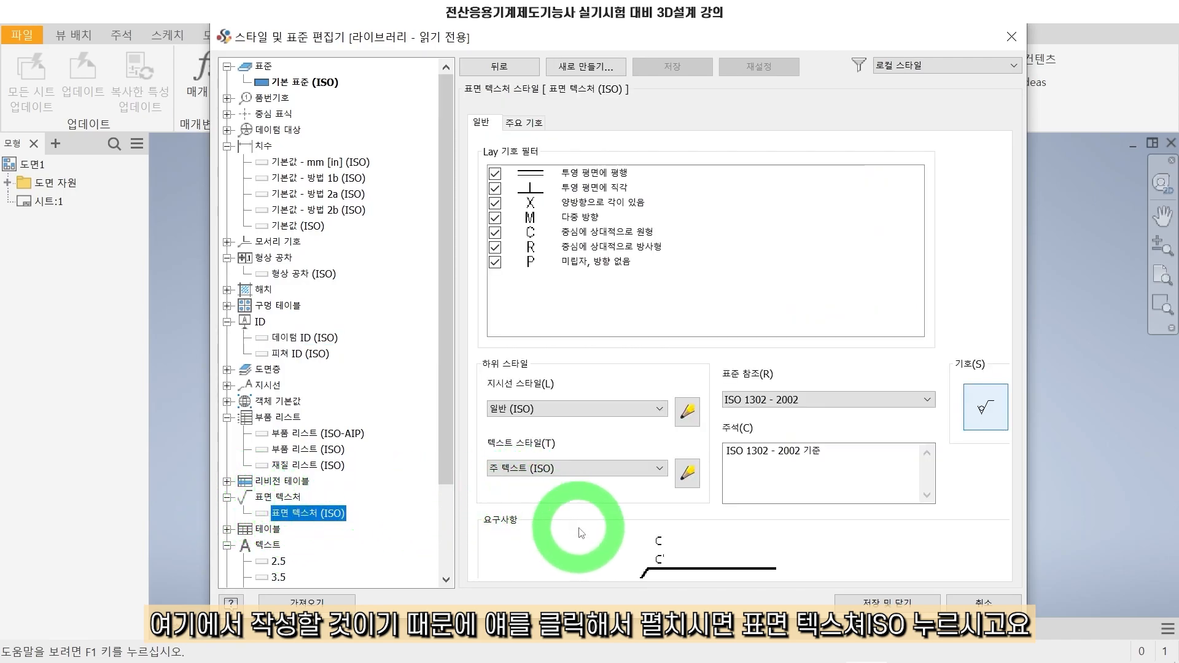
{"action": "left_click", "coordinate": [589, 478]}
{"action": "left_click", "coordinate": [501, 482]}
{"action": "left_click", "coordinate": [673, 66]}
Set the text style of the 뷰 주석(ISO) style to 5 and save it.
{"action": "left_click_drag", "start_coordinate": [447, 356], "coordinate": [437, 447]}
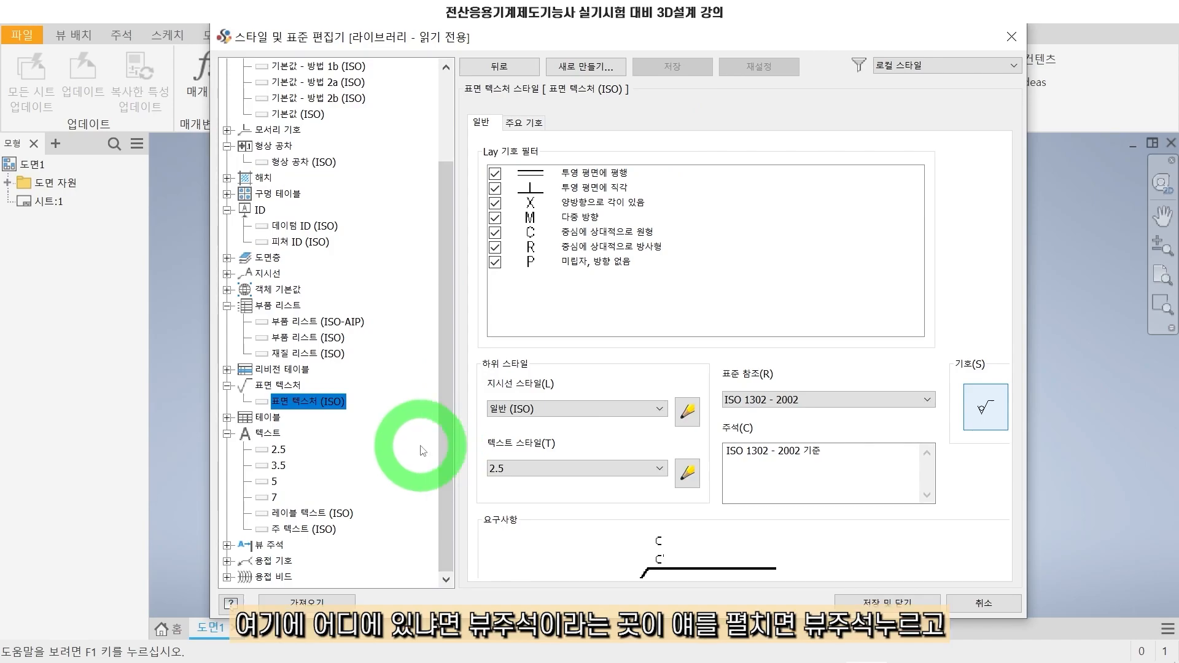
{"action": "double_click", "coordinate": [270, 546]}
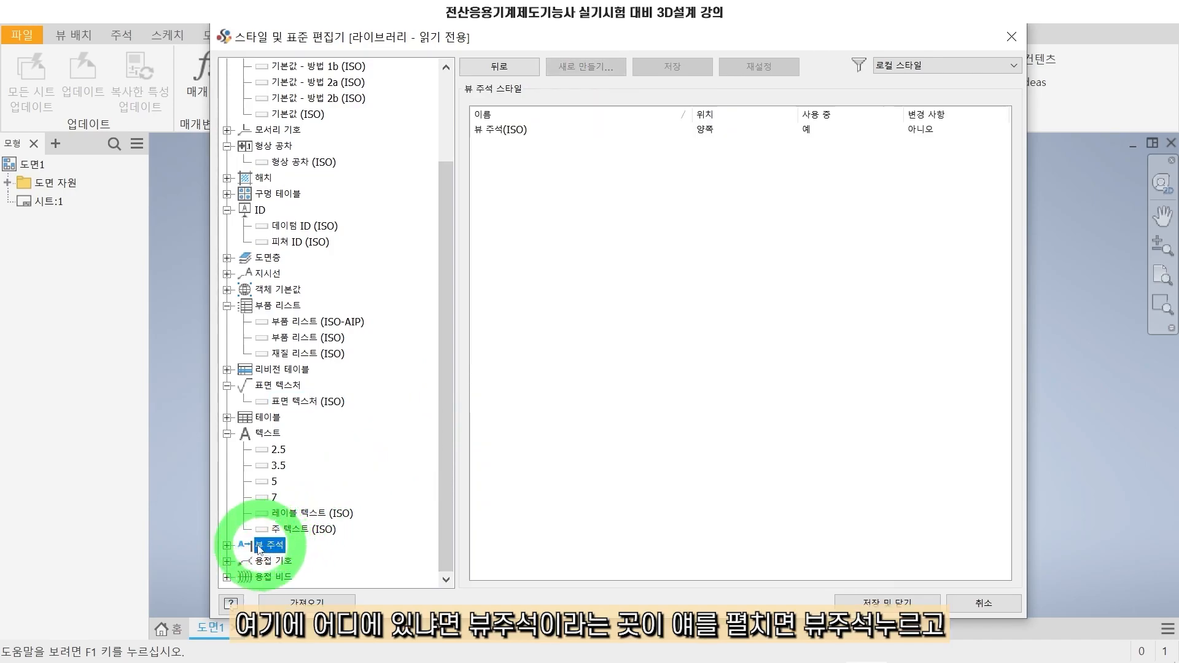
{"action": "left_click", "coordinate": [281, 561]}
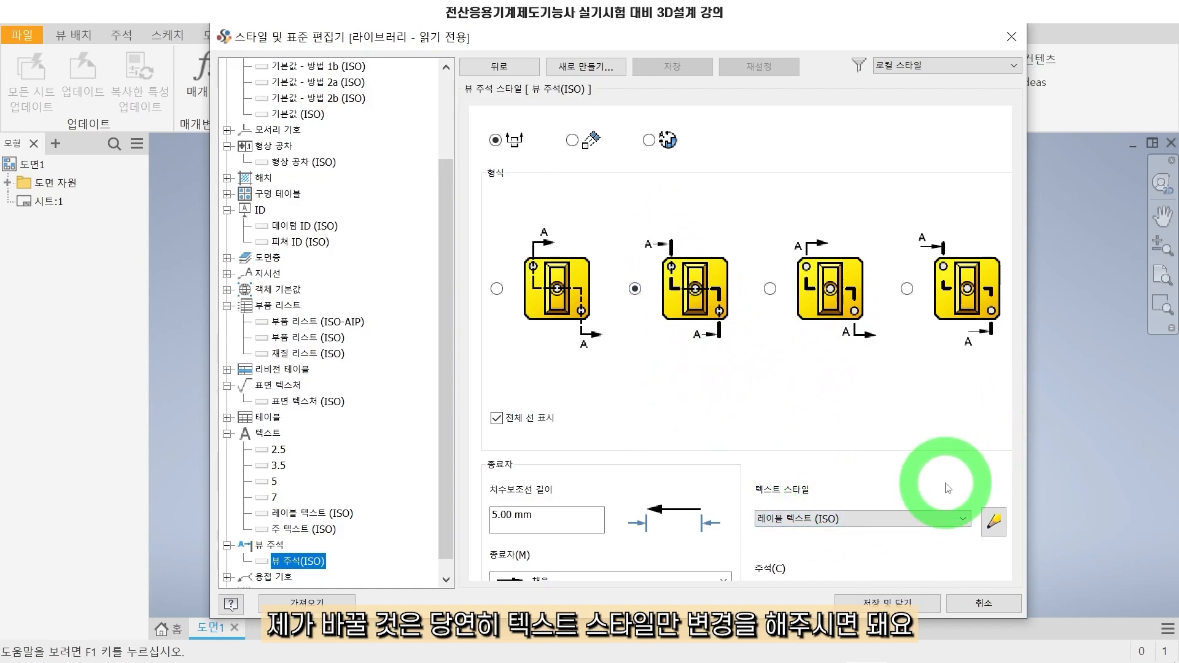
{"action": "scroll", "coordinate": [872, 521], "scroll_direction": "up", "scroll_amount": 2}
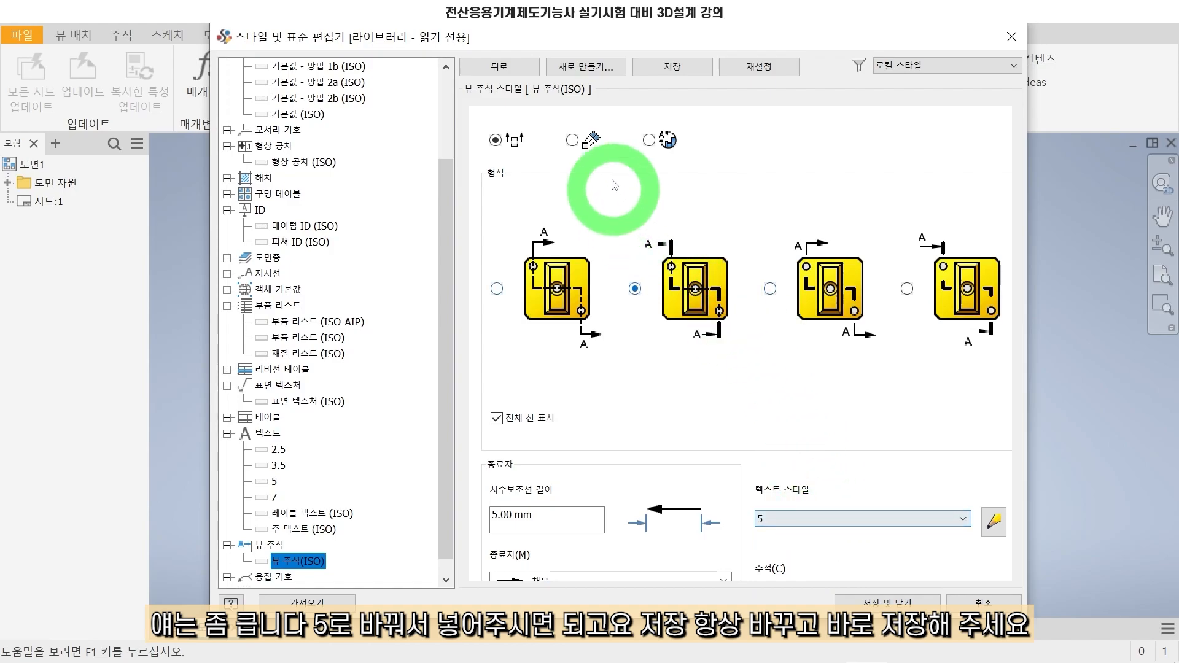
{"action": "left_click", "coordinate": [669, 66]}
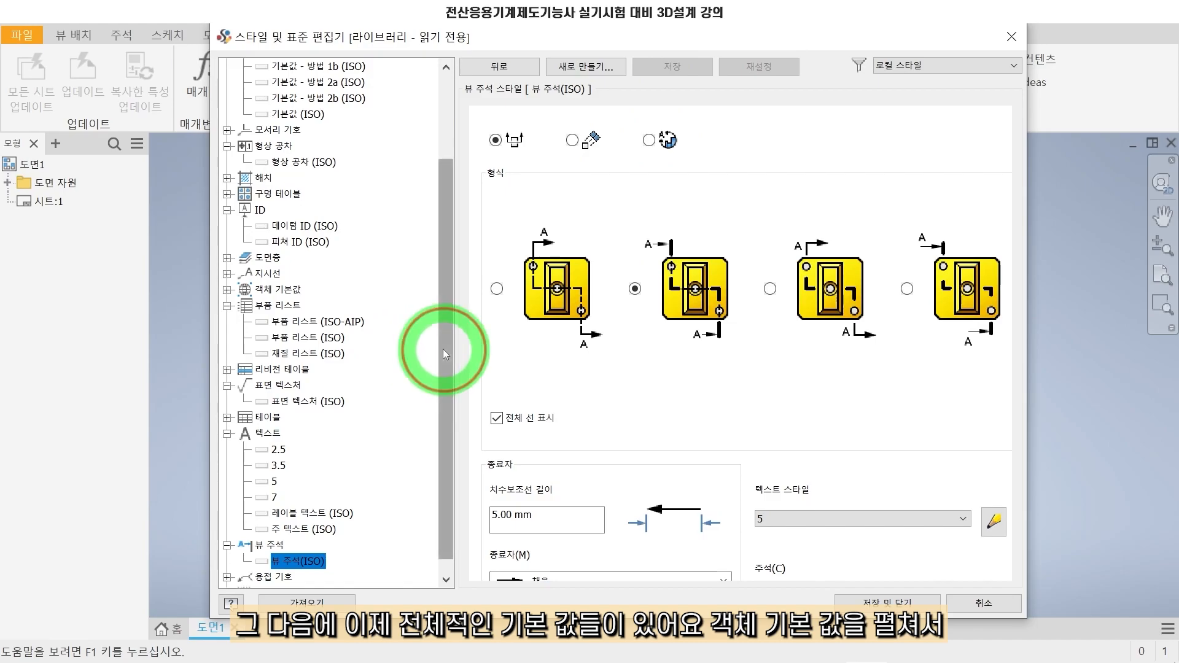
In the 객체 기본값 (ISO) style, set the object style of 뷰/축척 레이블 to 5.
{"action": "left_click_drag", "start_coordinate": [443, 349], "coordinate": [444, 334]}
{"action": "left_click", "coordinate": [228, 305]}
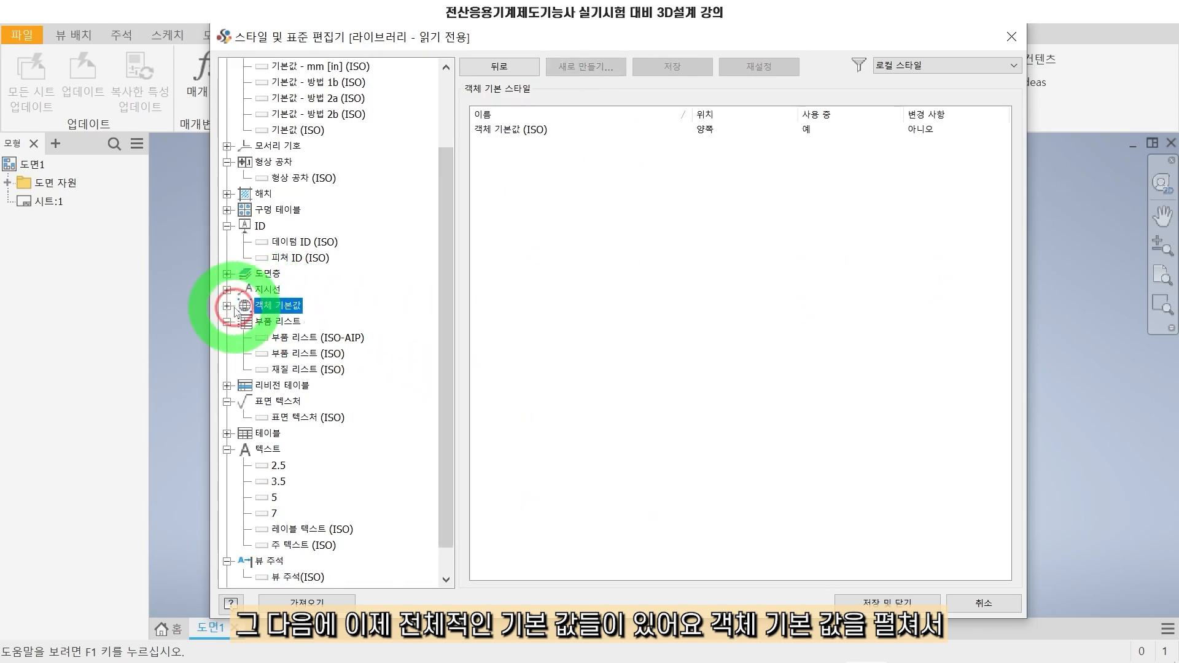
{"action": "left_click", "coordinate": [227, 306]}
{"action": "left_click", "coordinate": [300, 322]}
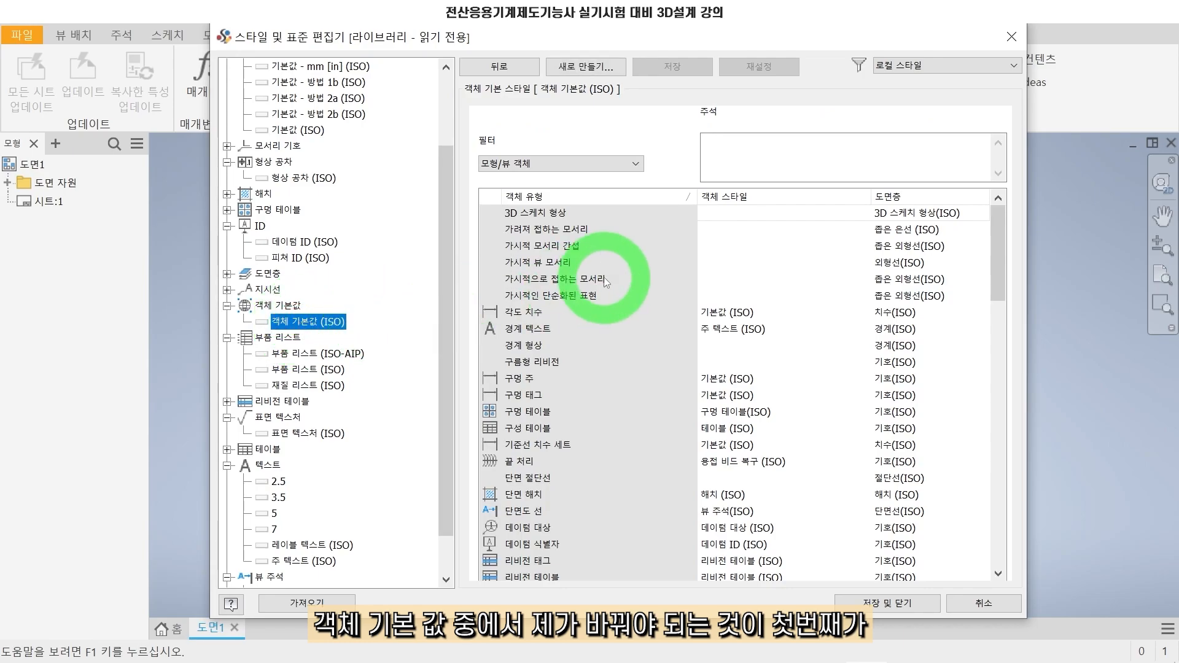
{"action": "scroll", "coordinate": [614, 313], "scroll_direction": "down", "scroll_amount": 2}
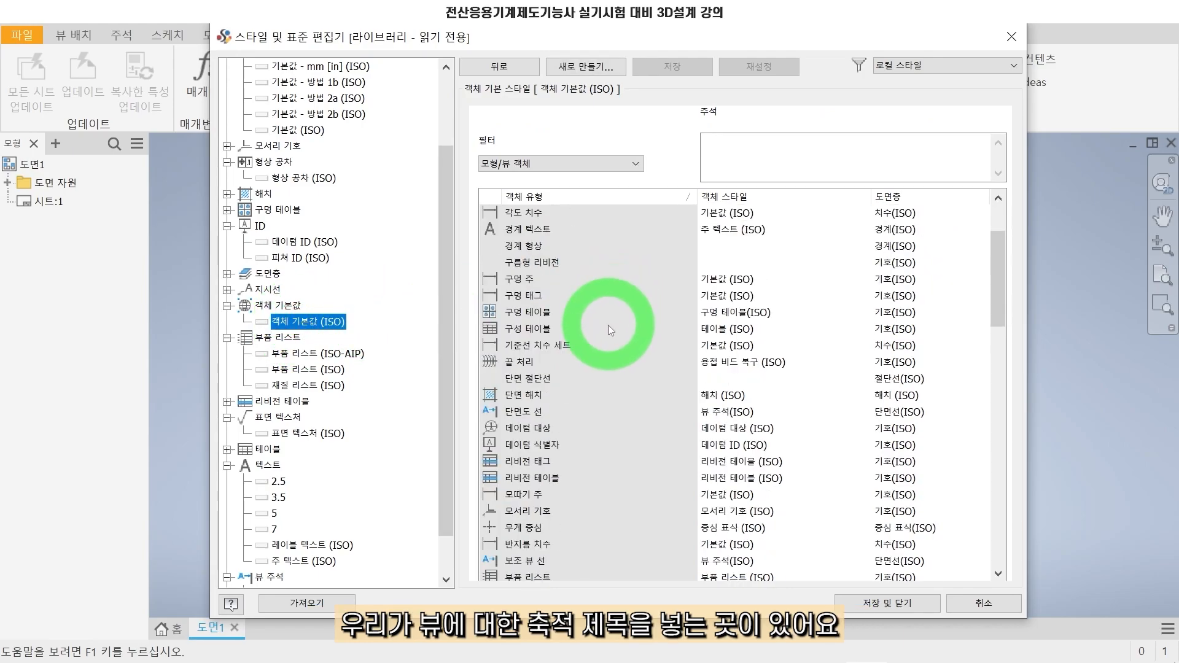
{"action": "scroll", "coordinate": [610, 408], "scroll_direction": "down", "scroll_amount": 2}
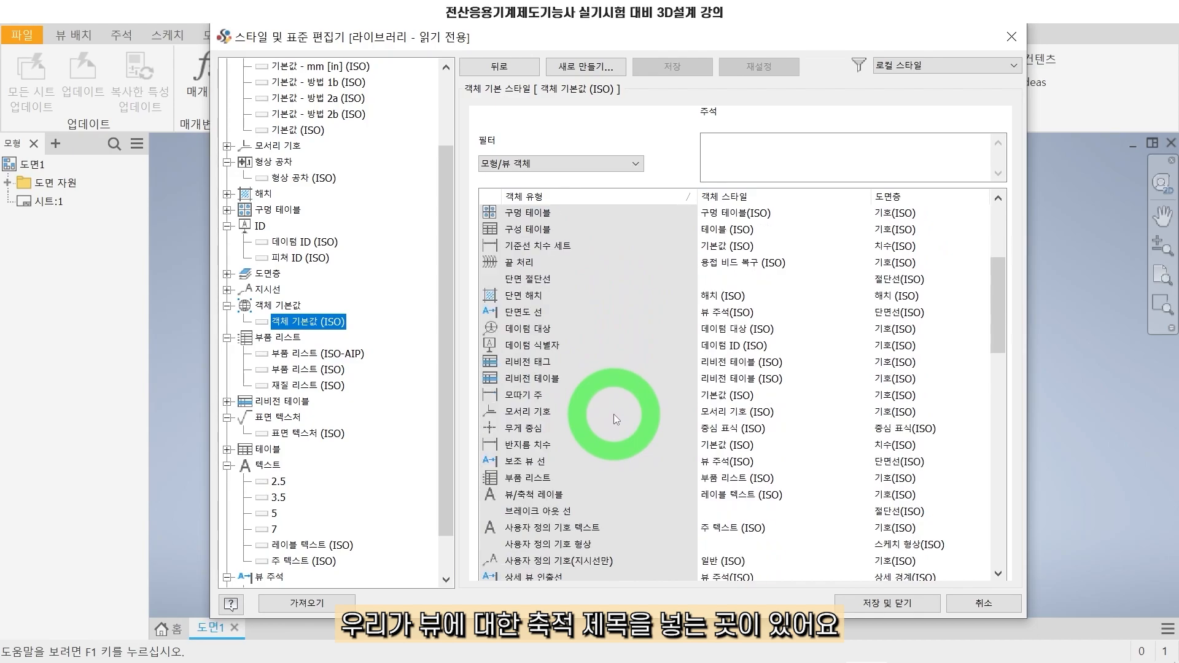
{"action": "left_click", "coordinate": [550, 498]}
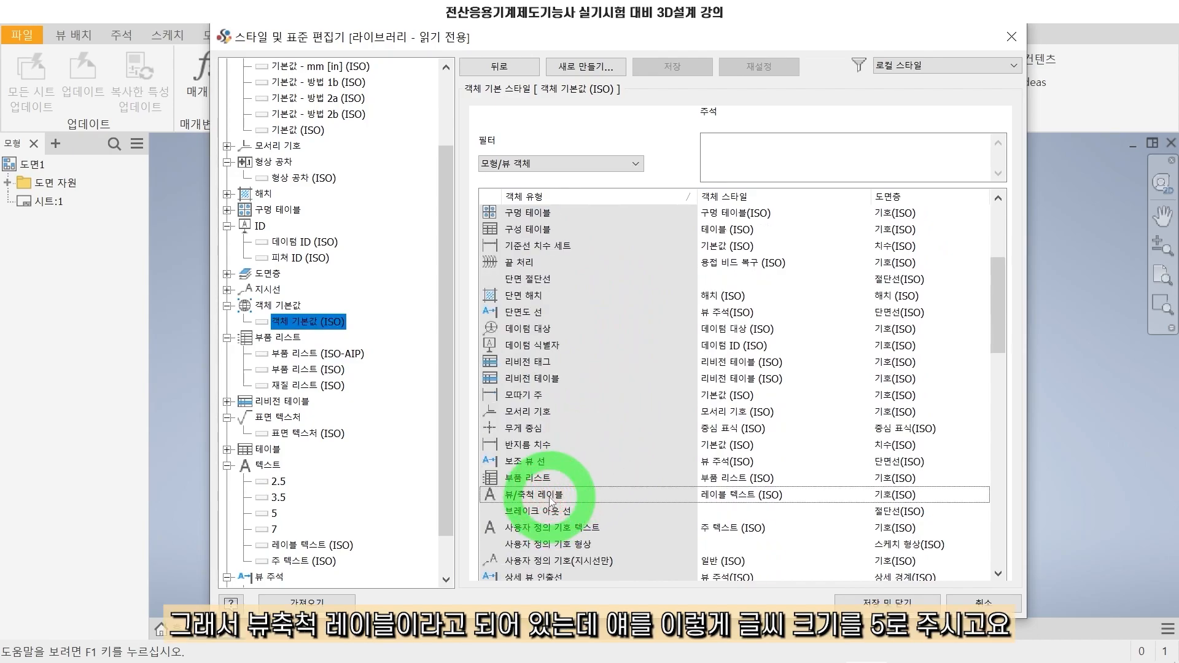
{"action": "left_click", "coordinate": [750, 494]}
{"action": "left_click", "coordinate": [749, 495]}
{"action": "left_click", "coordinate": [727, 530]}
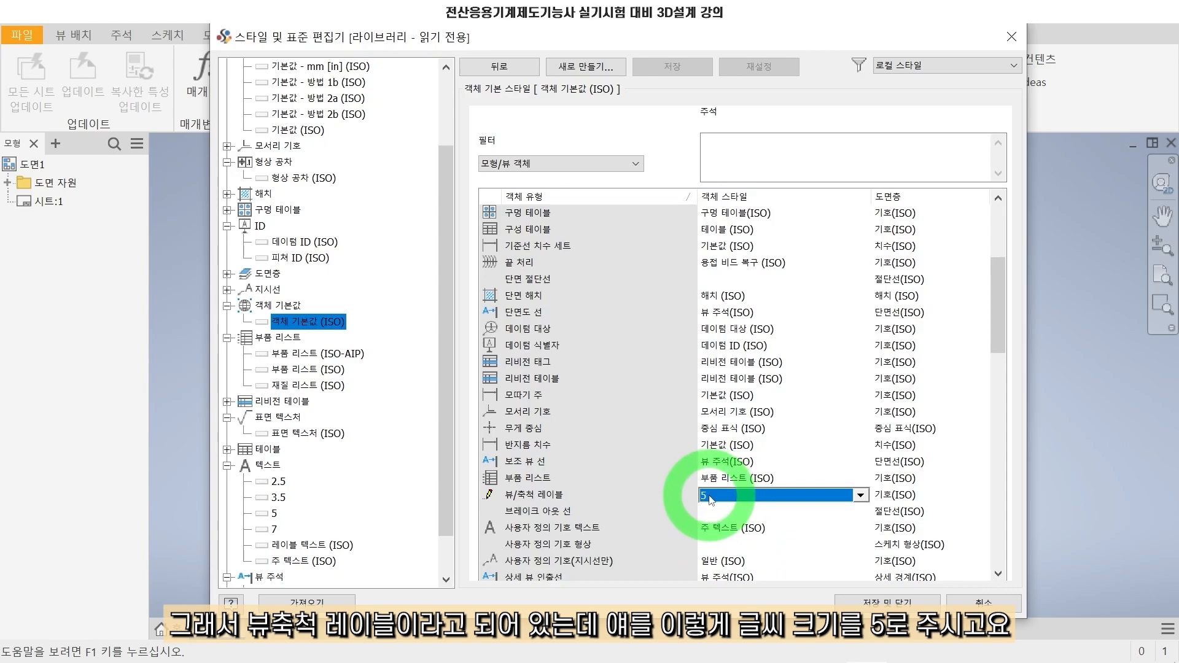
Set the object style of 제목 블록 텍스트 to 3.5, save the object defaults and close the style editor.
{"action": "left_click_drag", "start_coordinate": [999, 290], "coordinate": [986, 472]}
{"action": "left_click", "coordinate": [538, 397]}
{"action": "left_click", "coordinate": [767, 396]}
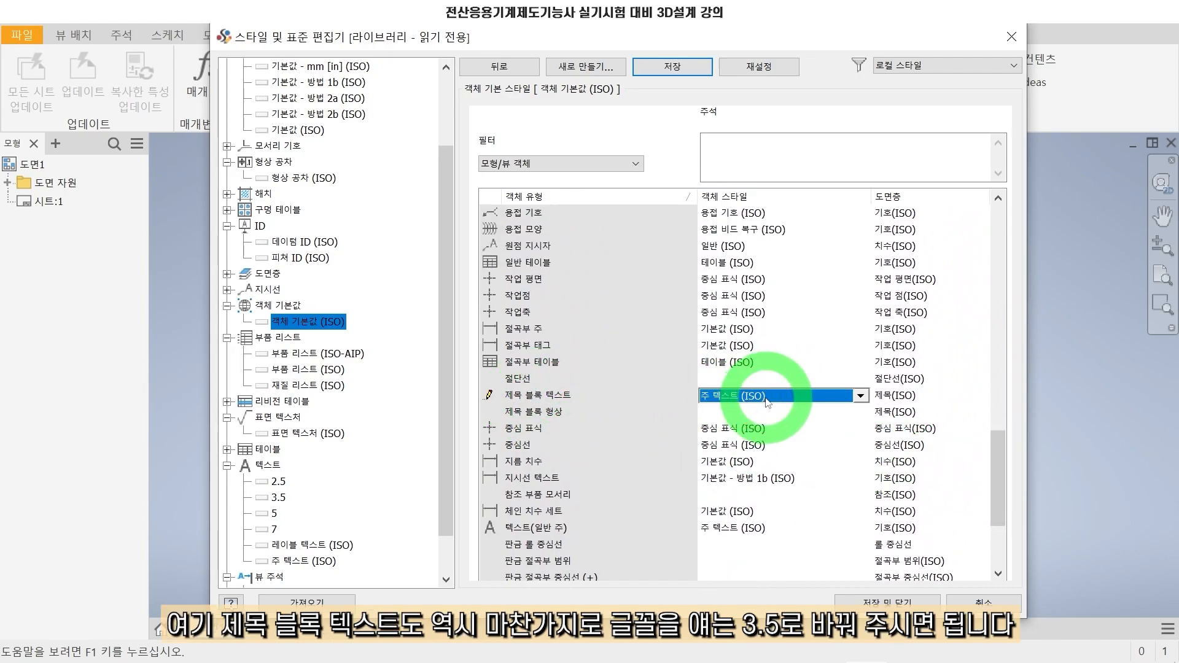
{"action": "left_click", "coordinate": [767, 396]}
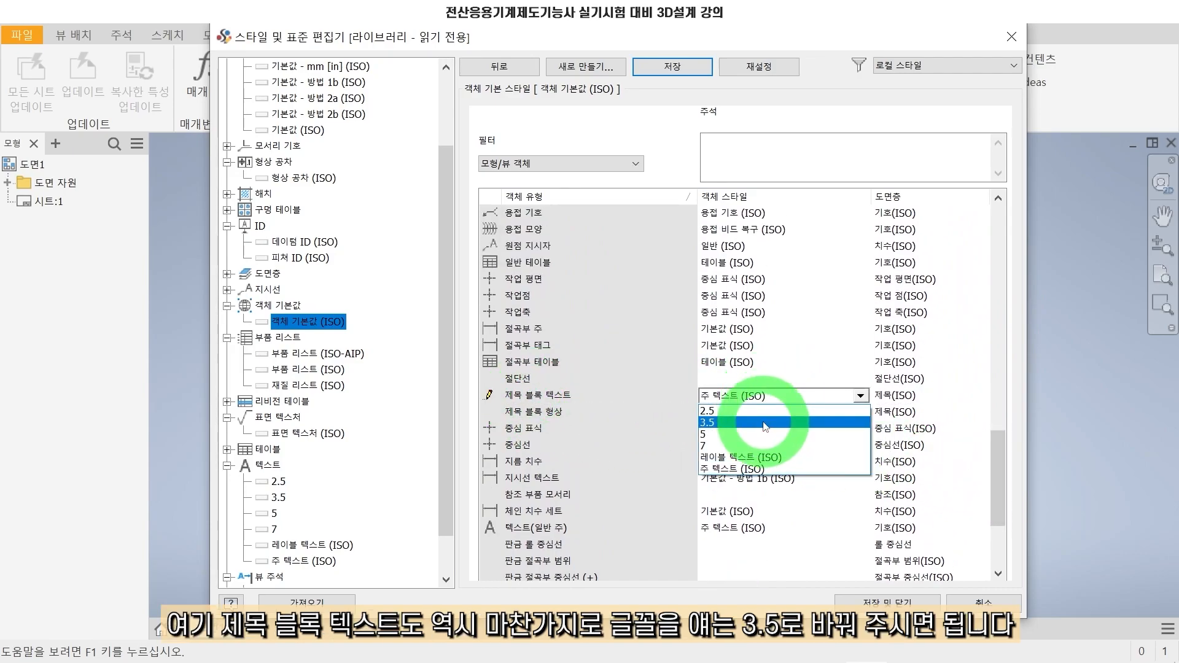
{"action": "left_click", "coordinate": [765, 423]}
{"action": "left_click", "coordinate": [673, 65]}
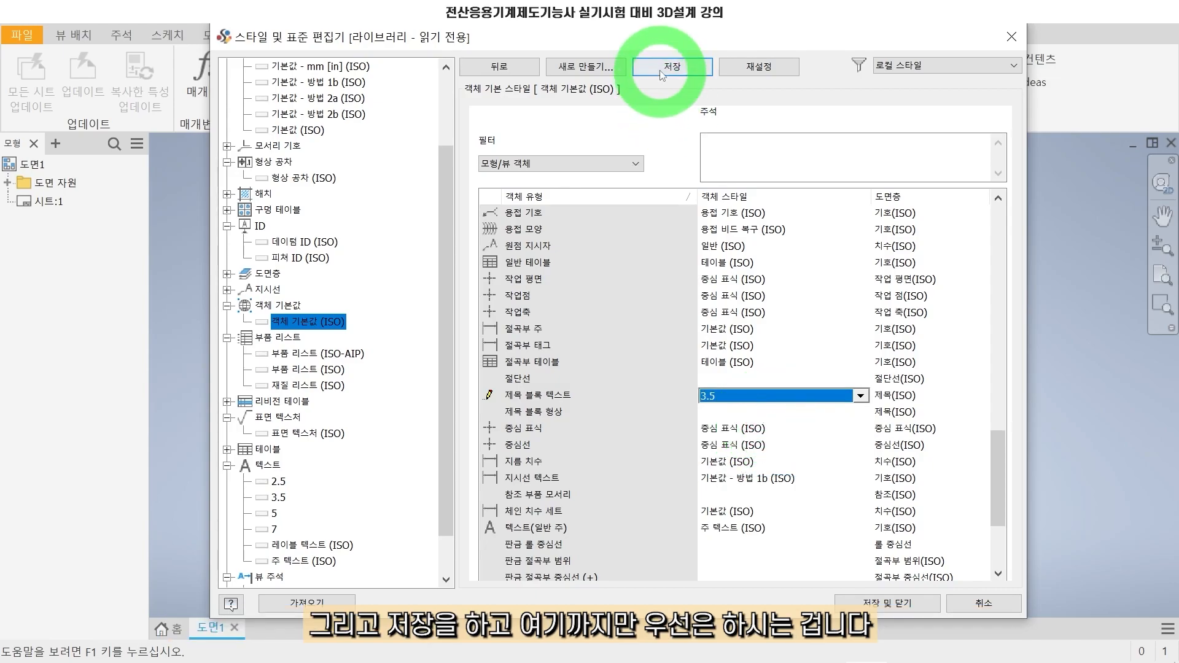
{"action": "left_click_drag", "start_coordinate": [453, 290], "coordinate": [457, 134]}
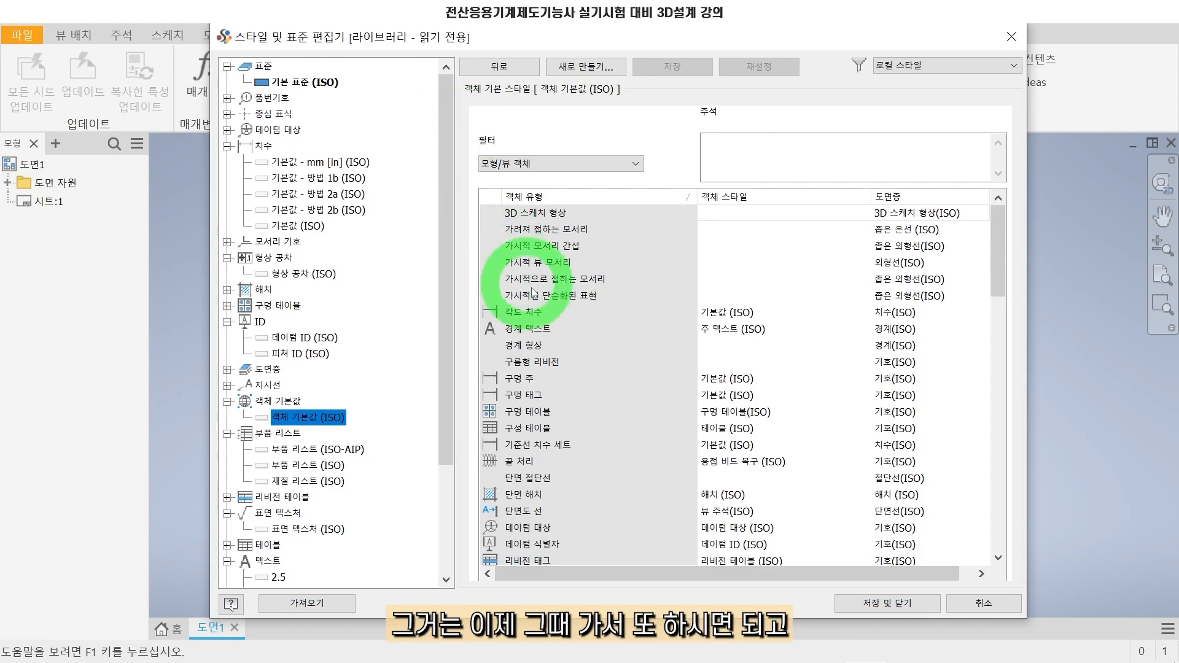
{"action": "left_click", "coordinate": [886, 602]}
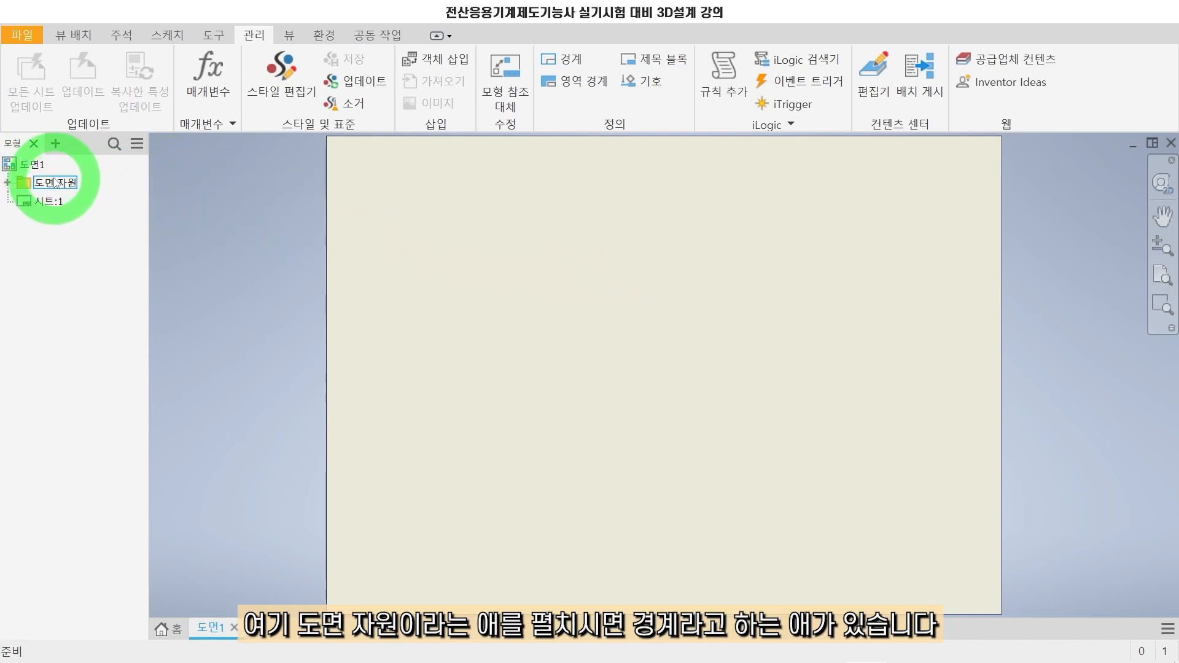
Start a new border definition from the 경계 folder of the drawing resources.
{"action": "left_click", "coordinate": [7, 182]}
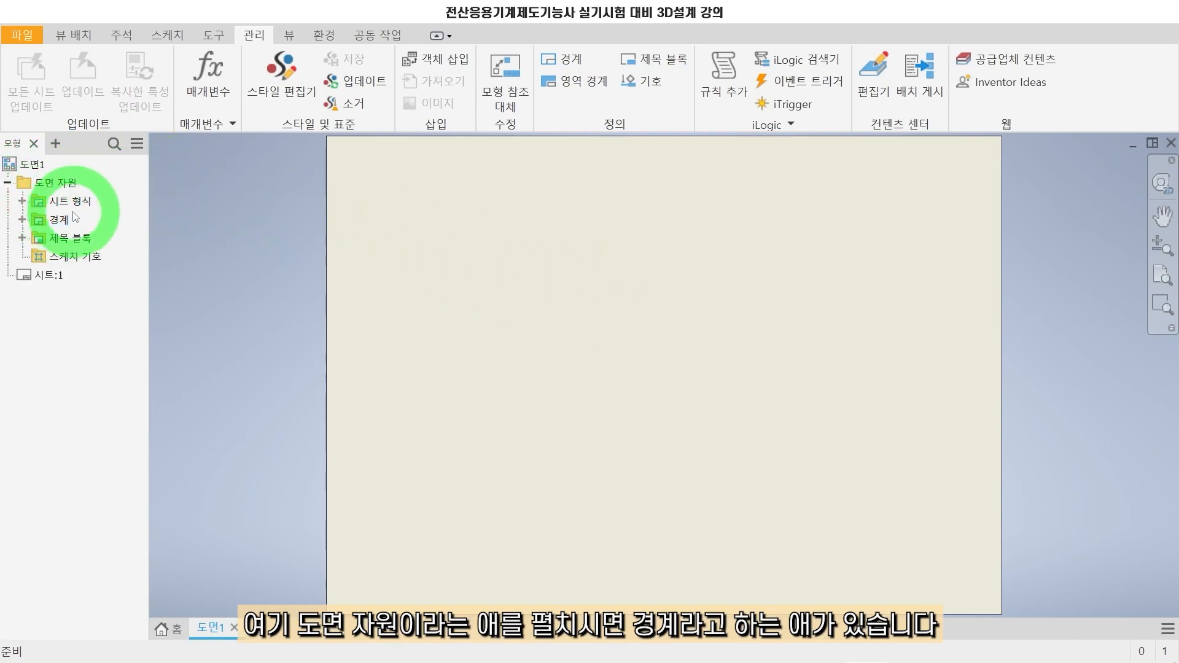
{"action": "left_click", "coordinate": [54, 224]}
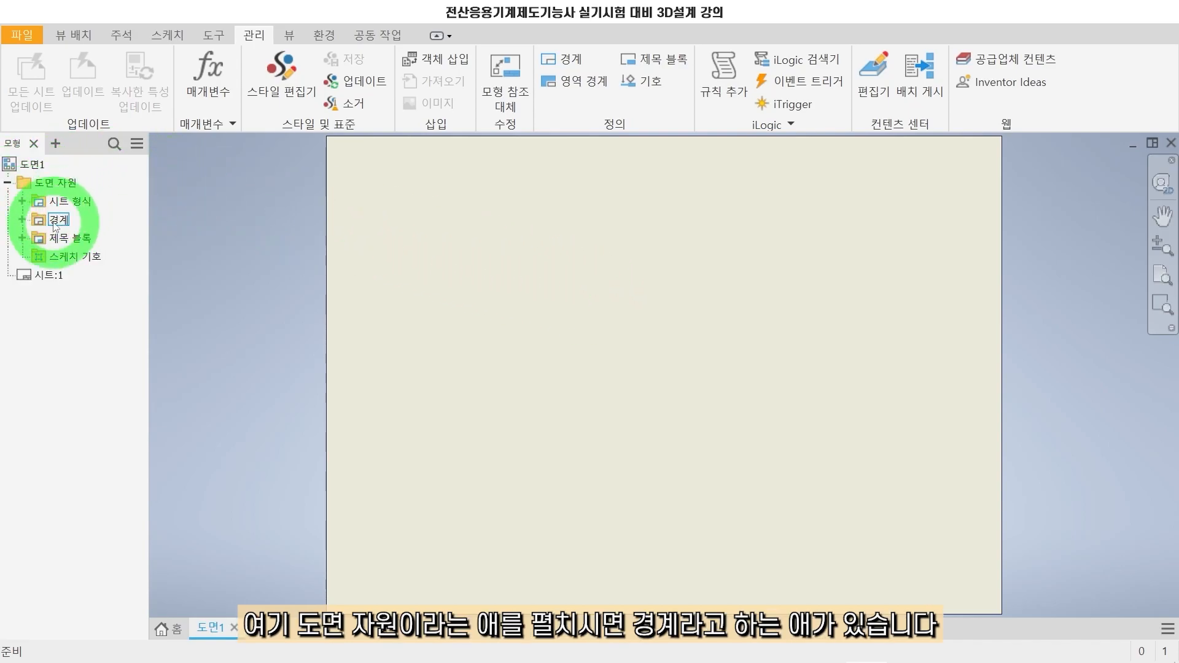
{"action": "right_click", "coordinate": [56, 221]}
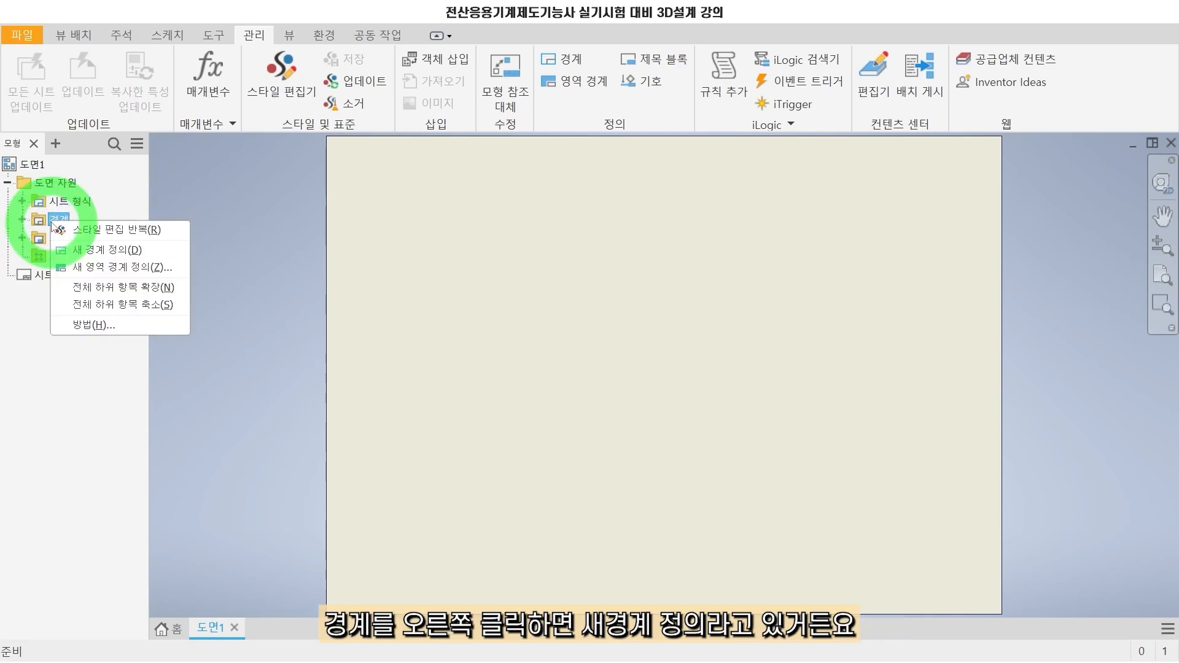
{"action": "left_click", "coordinate": [86, 250]}
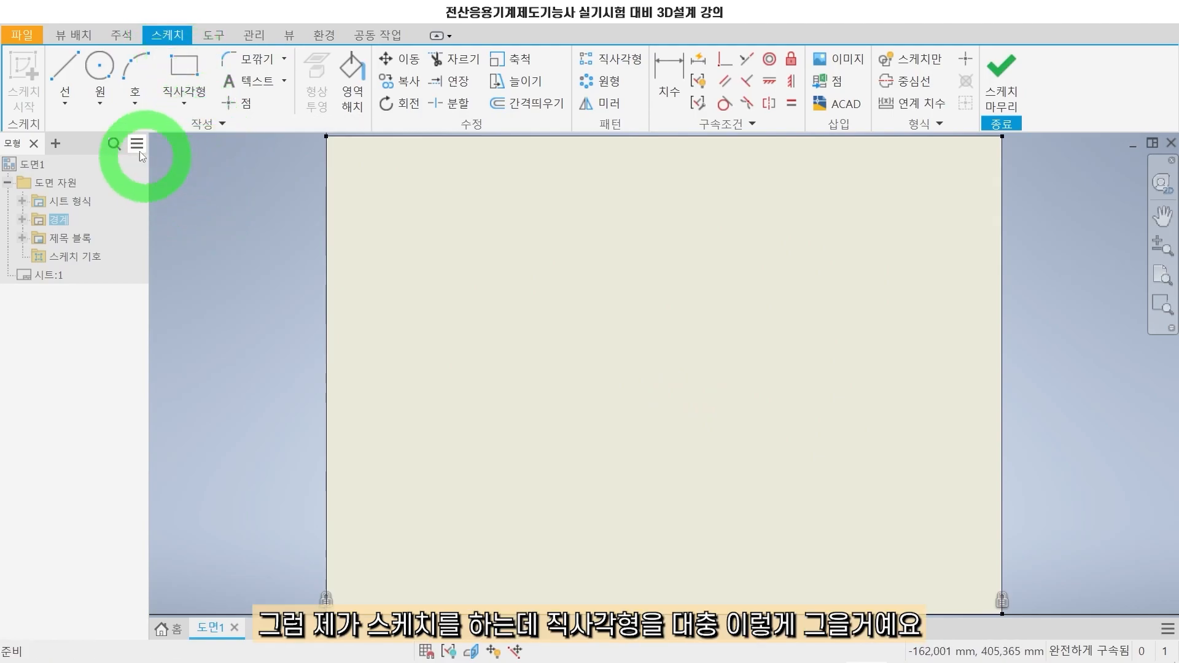
Sketch a border rectangle just inside the sheet outline, starting about 22 mm from its left edge and 13 mm from its top edge.
{"action": "left_click", "coordinate": [186, 66]}
{"action": "left_click", "coordinate": [350, 163]}
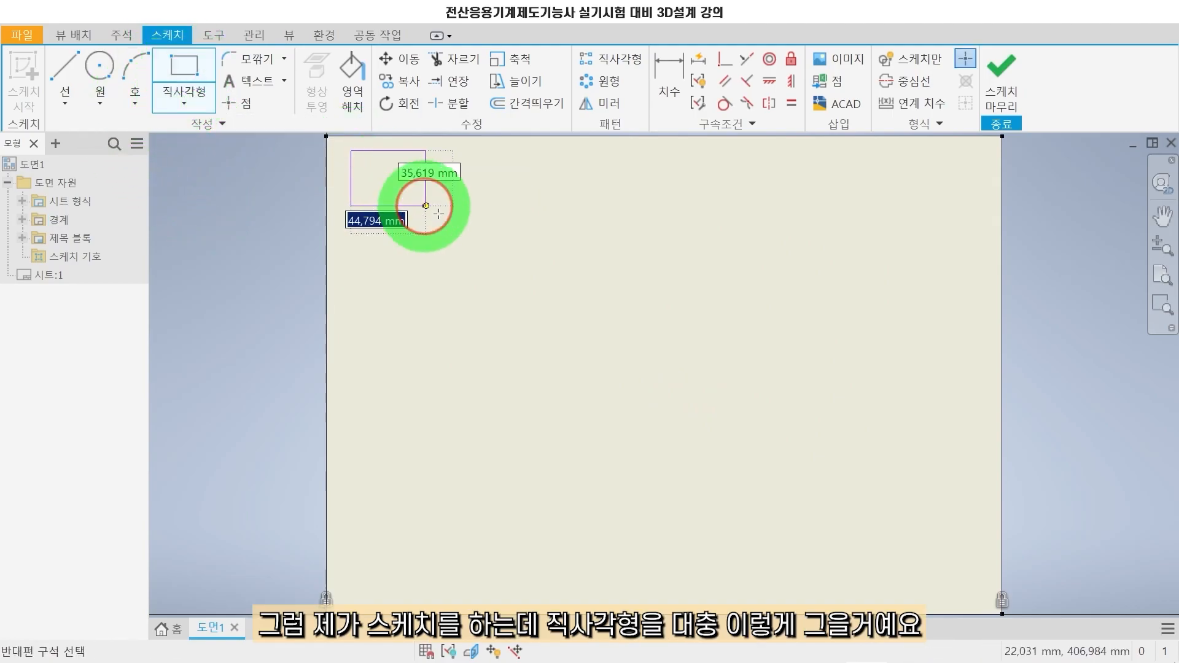
{"action": "left_click", "coordinate": [989, 594]}
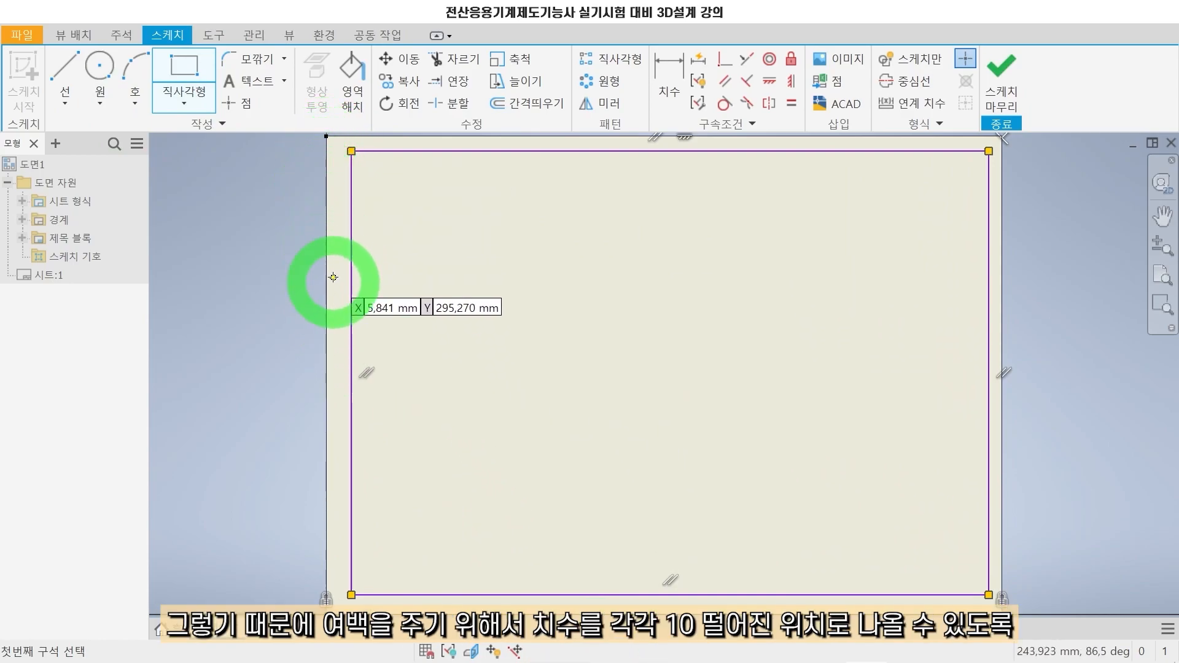
Dimension the rectangle's left side at 10 mm from the sheet's top-left corner point.
{"action": "left_click", "coordinate": [669, 83]}
{"action": "left_click", "coordinate": [326, 138]}
{"action": "left_click", "coordinate": [352, 205]}
{"action": "left_click", "coordinate": [278, 213]}
{"action": "type", "text": "10"}
{"action": "key", "text": "Return"}
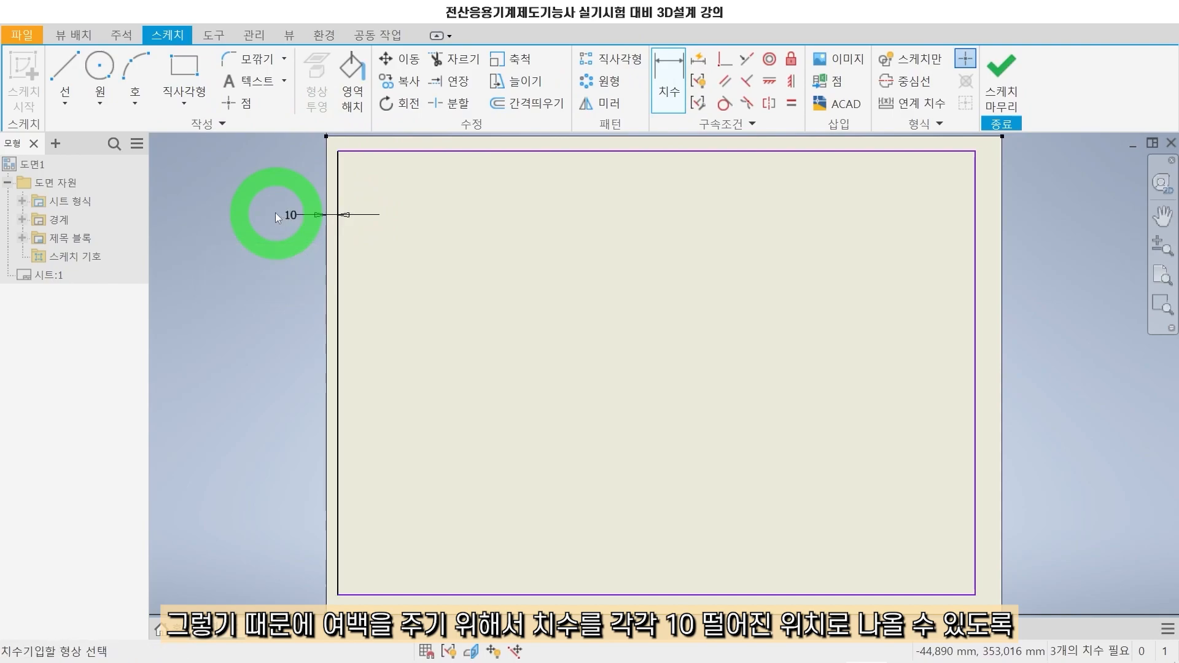
Dimension the rectangle's top side at 10 mm from the sheet's top-left corner point.
{"action": "left_click", "coordinate": [355, 151]}
{"action": "left_click", "coordinate": [274, 158]}
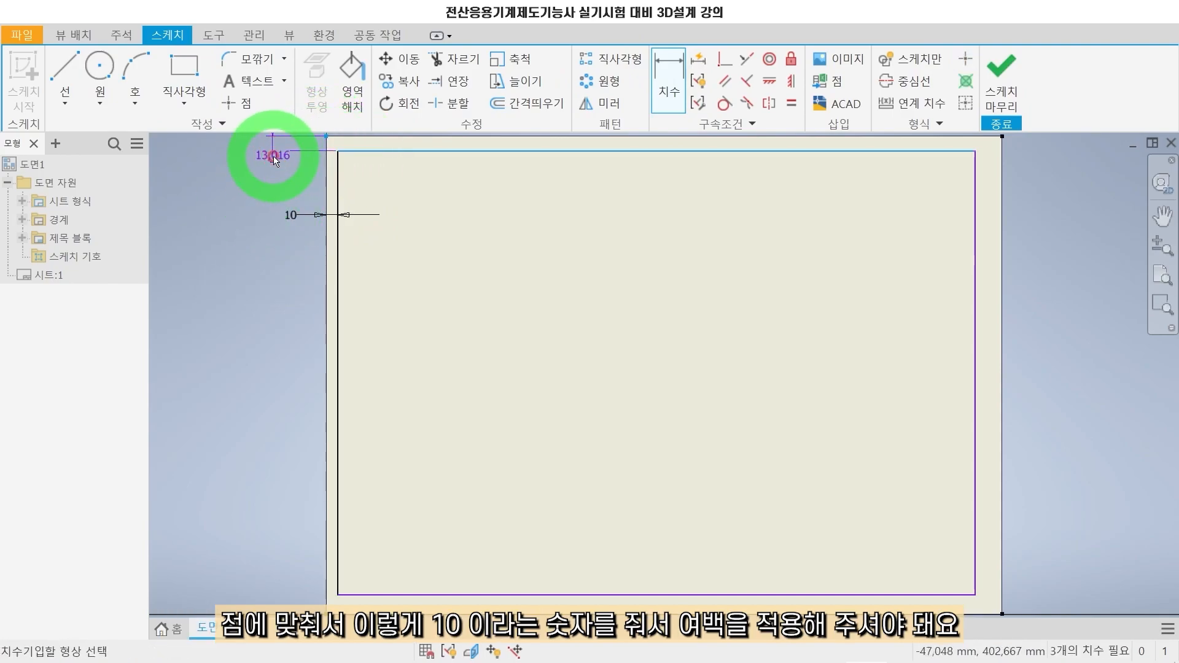
{"action": "key", "text": "Return"}
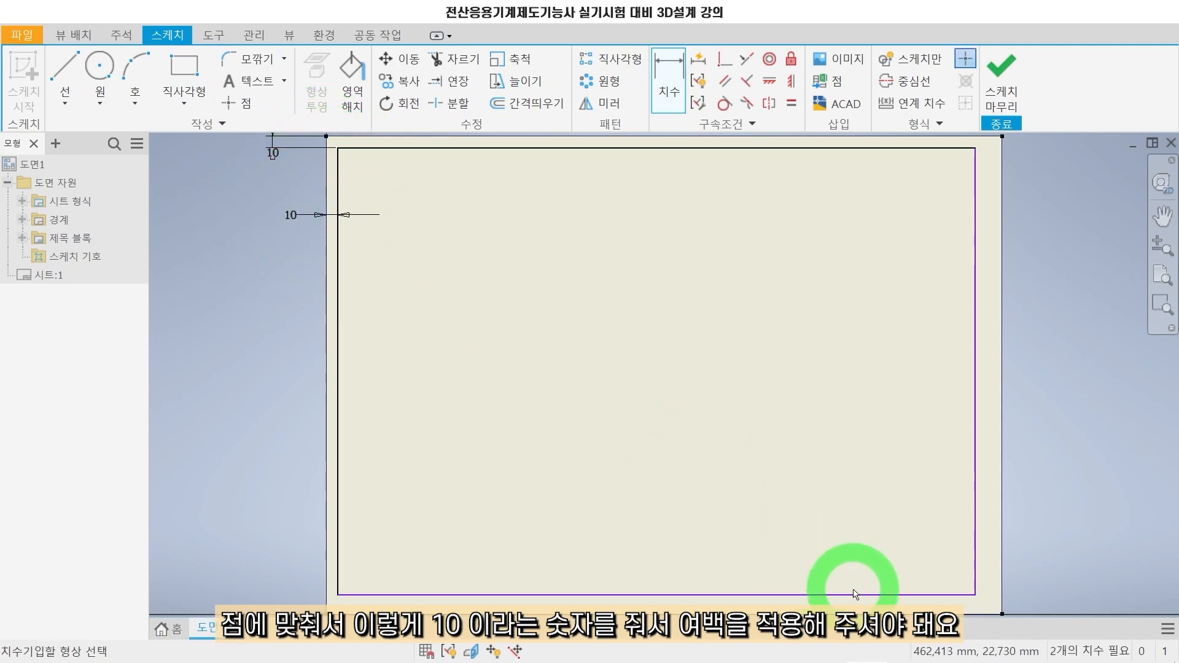
Dimension the border rectangle's bottom side at 10 mm from the sheet's bottom-left corner point.
{"action": "left_click", "coordinate": [462, 594]}
{"action": "left_click", "coordinate": [325, 612]}
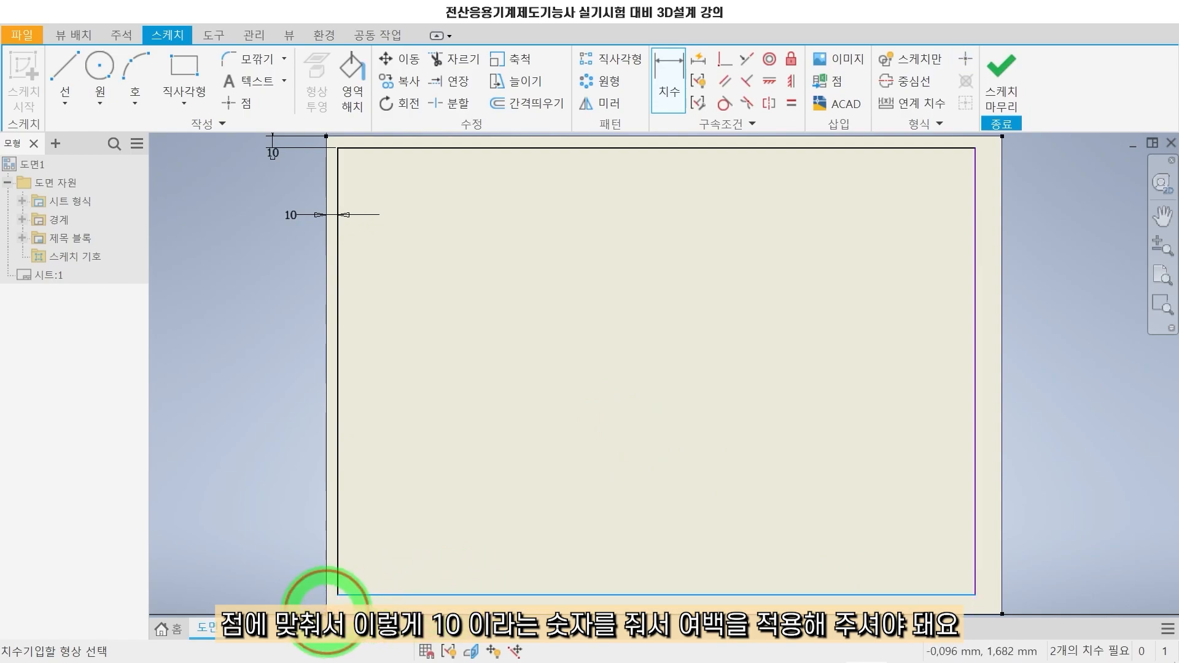
{"action": "left_click", "coordinate": [282, 591]}
{"action": "type", "text": "10"}
{"action": "key", "text": "Return"}
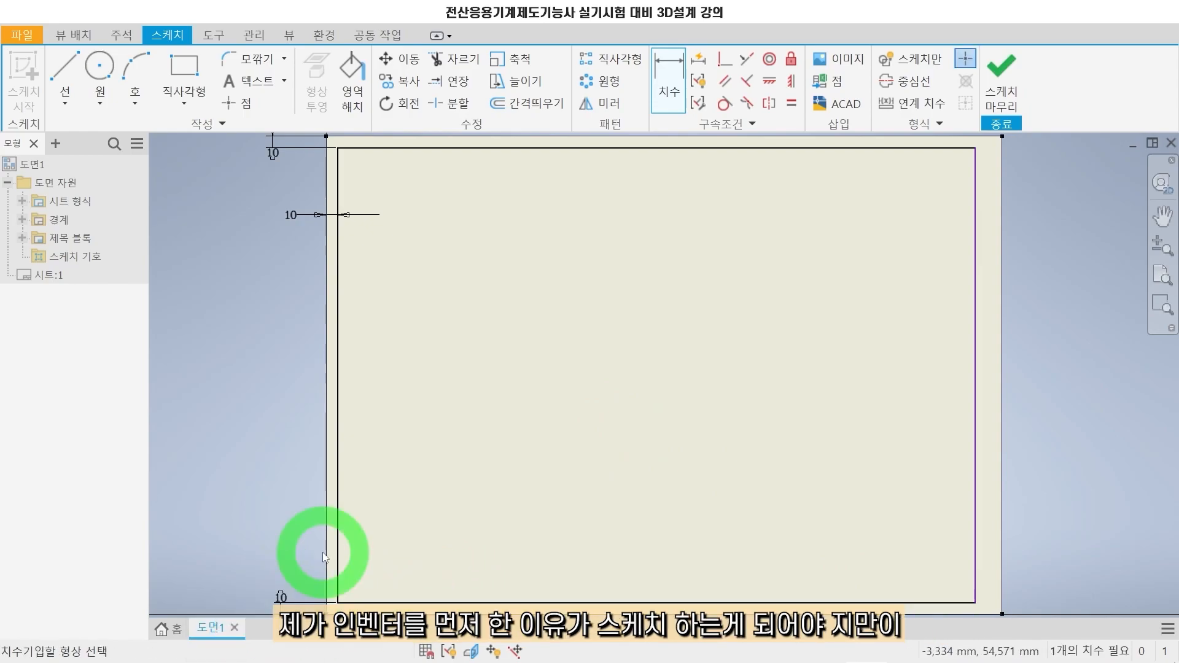
Dimension the border rectangle's right side at 10 mm from the sheet's bottom-right corner point.
{"action": "scroll", "coordinate": [326, 556], "scroll_direction": "down", "scroll_amount": 2}
{"action": "middle_click_drag", "start_coordinate": [421, 552], "coordinate": [409, 491]}
{"action": "scroll", "coordinate": [409, 495], "scroll_direction": "up", "scroll_amount": 3}
{"action": "scroll", "coordinate": [409, 495], "scroll_direction": "down", "scroll_amount": 3}
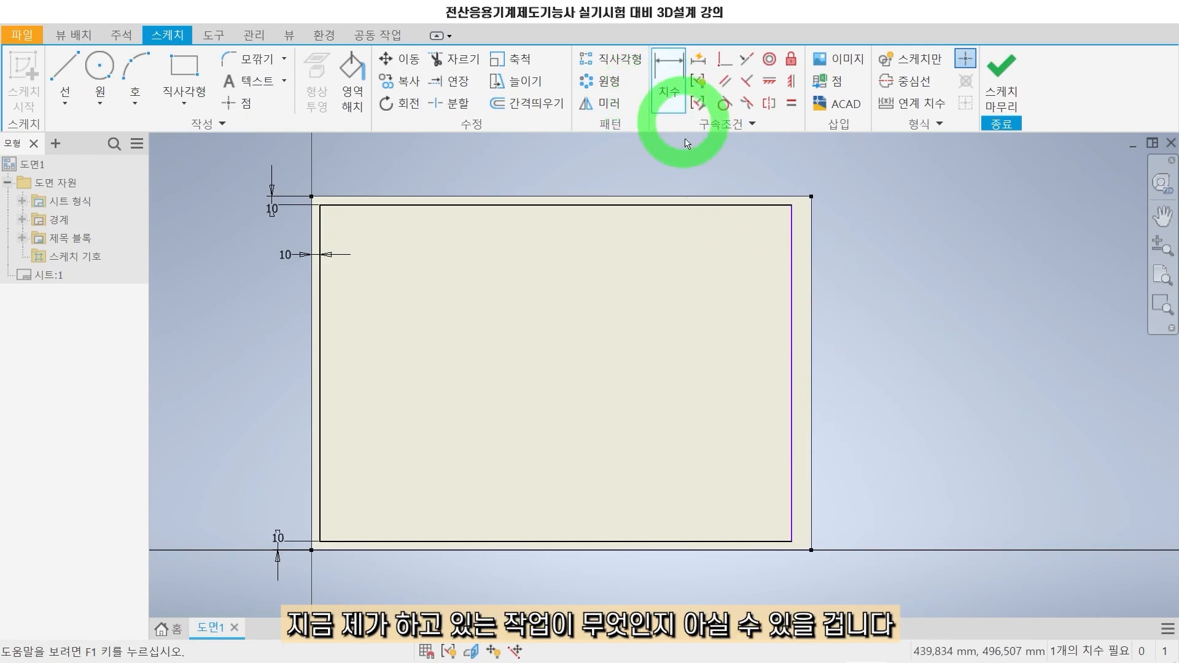
{"action": "left_click", "coordinate": [792, 453]}
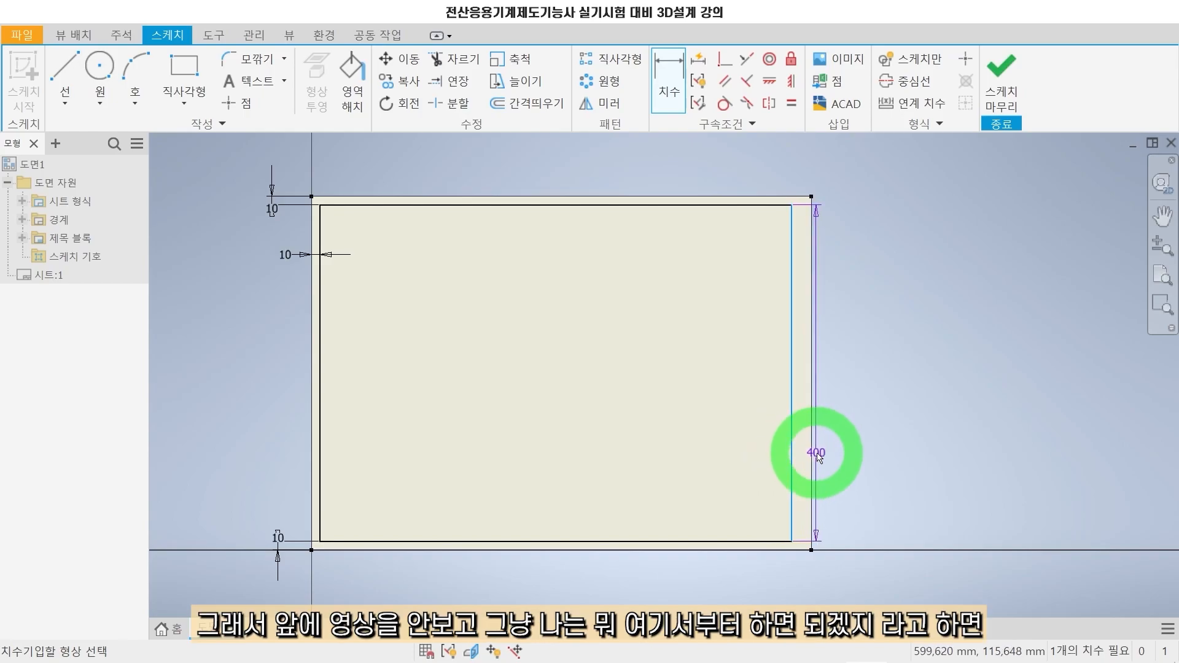
{"action": "left_click", "coordinate": [811, 551]}
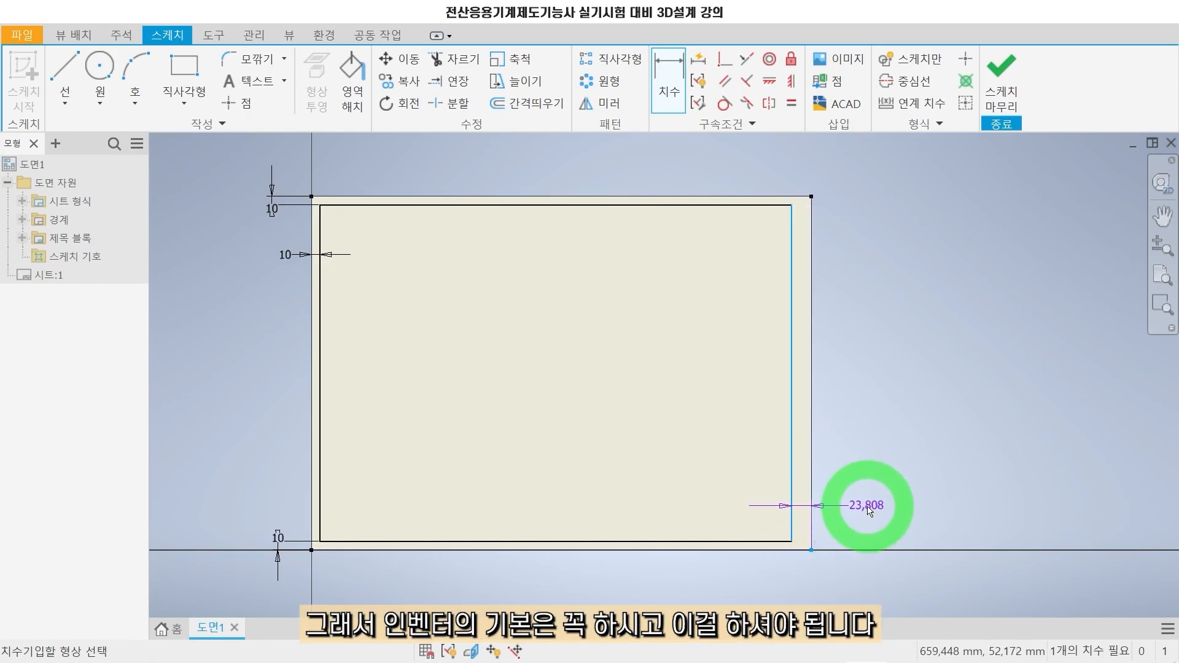
{"action": "left_click", "coordinate": [867, 507]}
{"action": "type", "text": "10"}
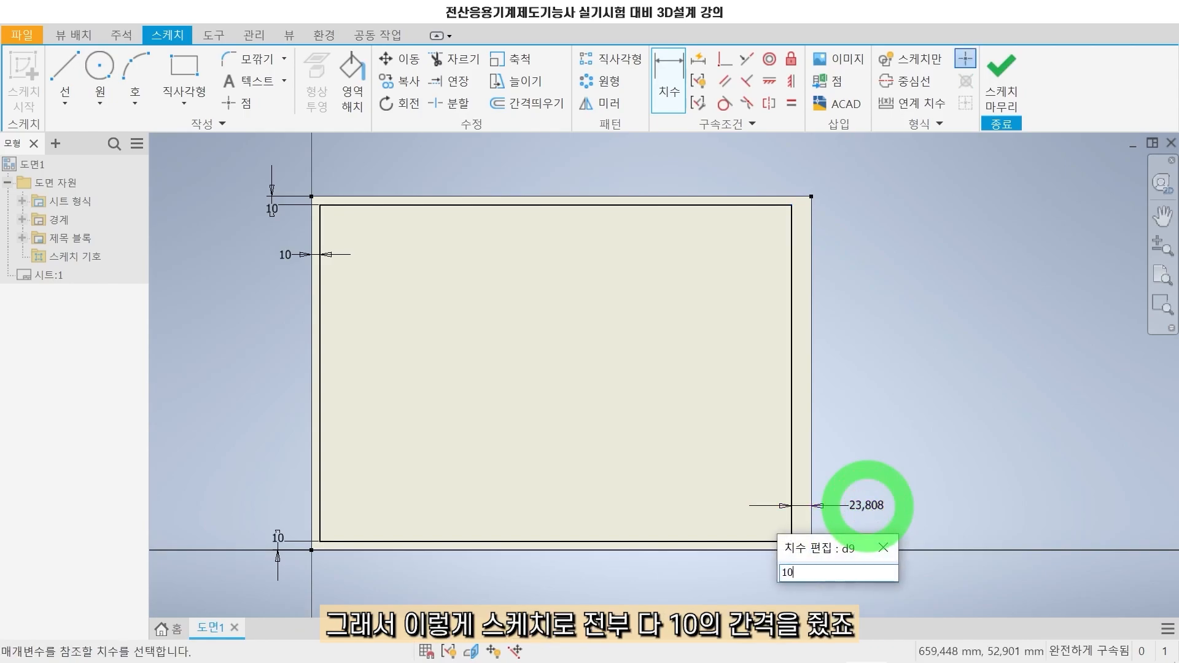
{"action": "key", "text": "Return"}
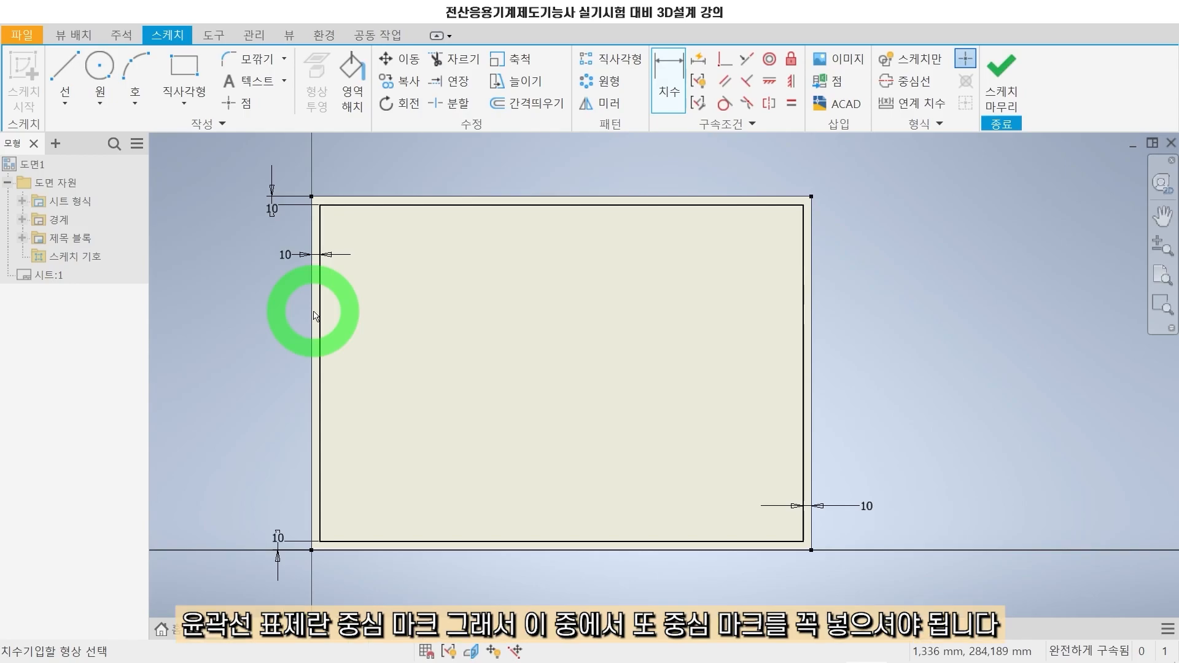
Draw a horizontal centre mark line outward from the midpoint of the border's left side and dimension it at 10 mm.
{"action": "left_click", "coordinate": [67, 69]}
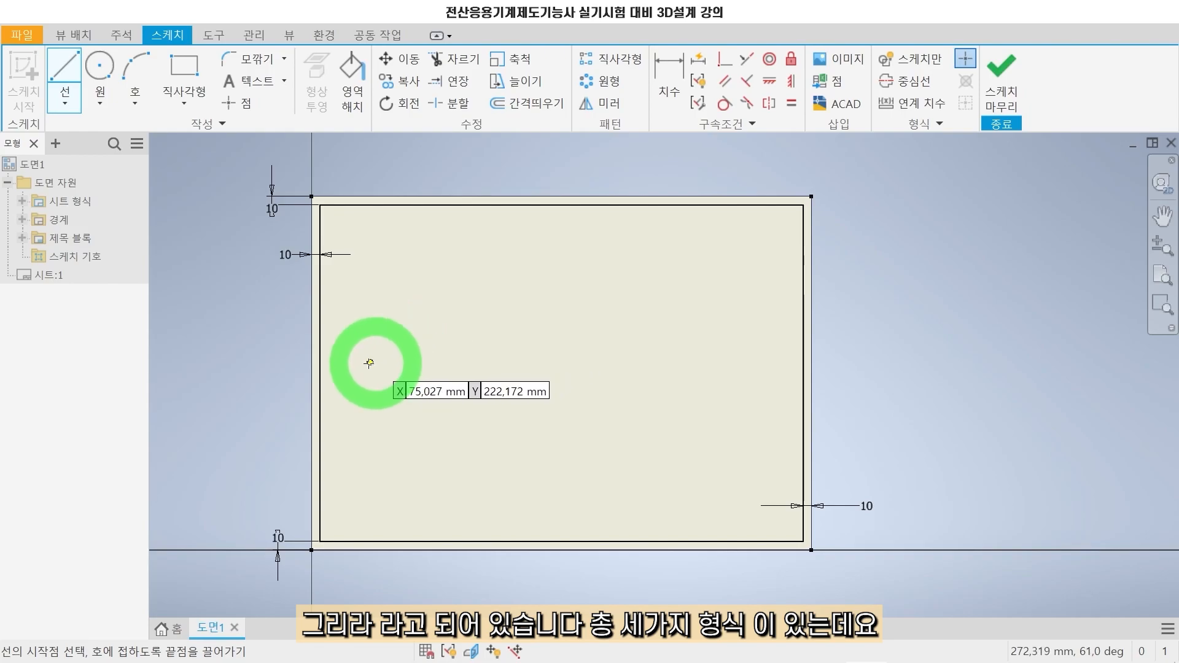
{"action": "mouse_move", "coordinate": [325, 363]}
{"action": "middle_mouse_down"}
{"action": "mouse_move", "coordinate": [337, 350]}
{"action": "mouse_move", "coordinate": [574, 349]}
{"action": "middle_mouse_up"}
{"action": "scroll", "coordinate": [571, 342], "scroll_direction": "up", "scroll_amount": 3}
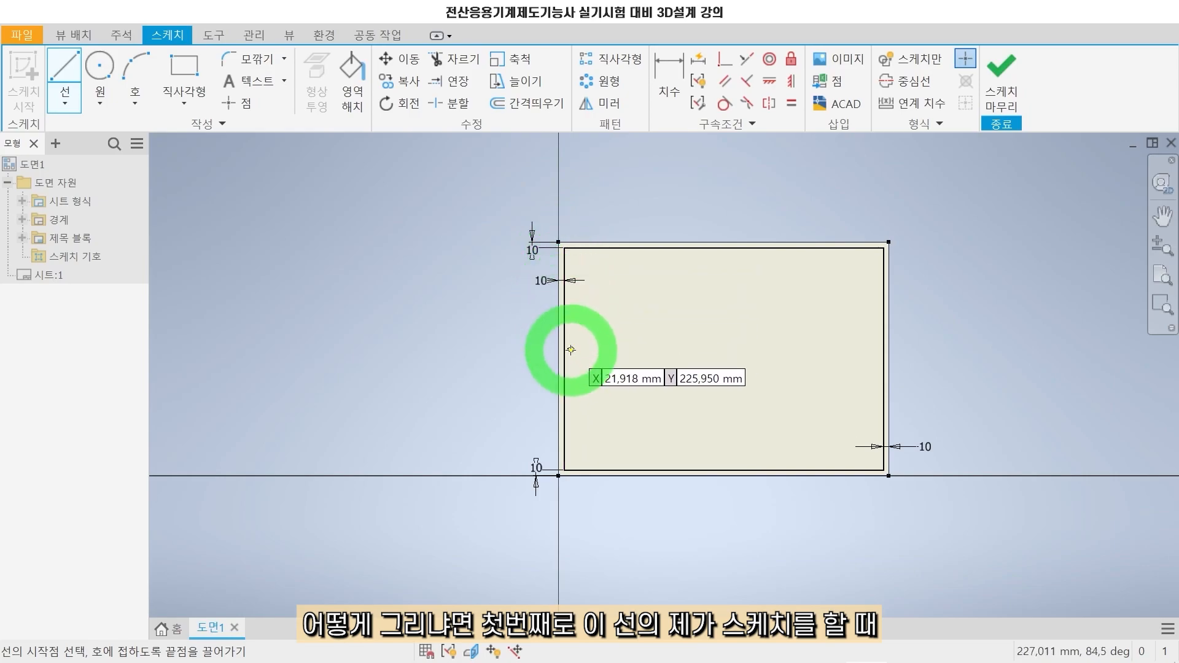
{"action": "scroll", "coordinate": [491, 315], "scroll_direction": "down", "scroll_amount": 3}
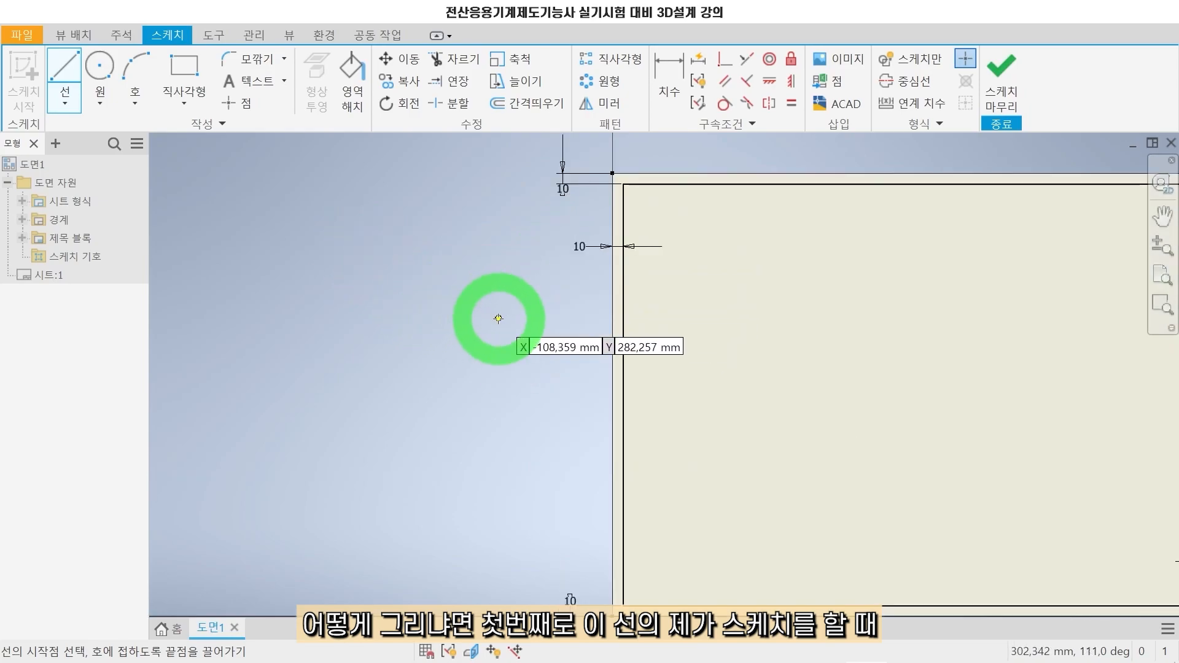
{"action": "left_click", "coordinate": [622, 394]}
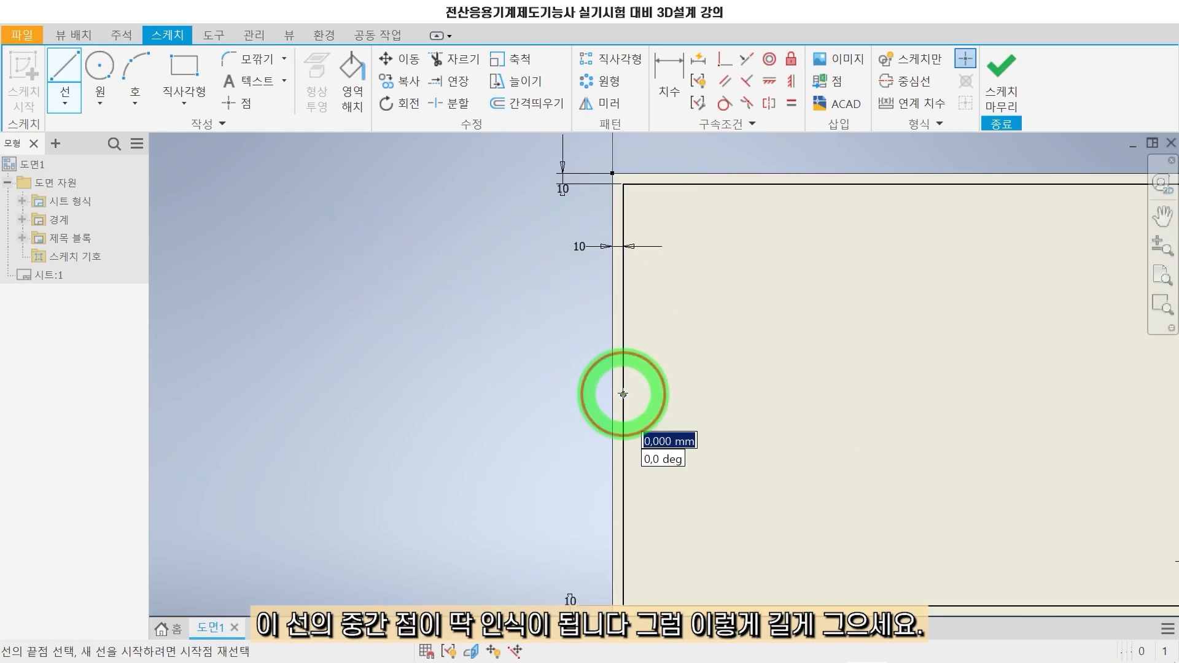
{"action": "left_click", "coordinate": [676, 89]}
{"action": "left_click", "coordinate": [598, 395]}
{"action": "left_click", "coordinate": [587, 378]}
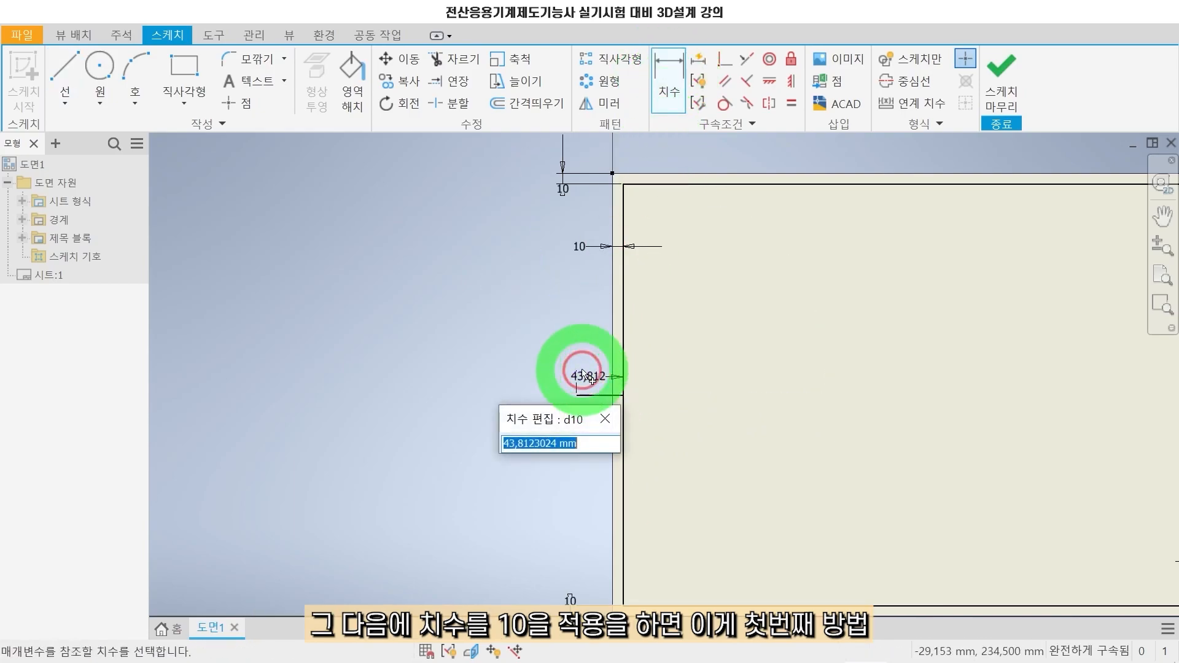
{"action": "type", "text": "10"}
{"action": "key", "text": "Return"}
{"action": "scroll", "coordinate": [611, 408], "scroll_direction": "down", "scroll_amount": 3}
{"action": "scroll", "coordinate": [613, 416], "scroll_direction": "up", "scroll_amount": 5}
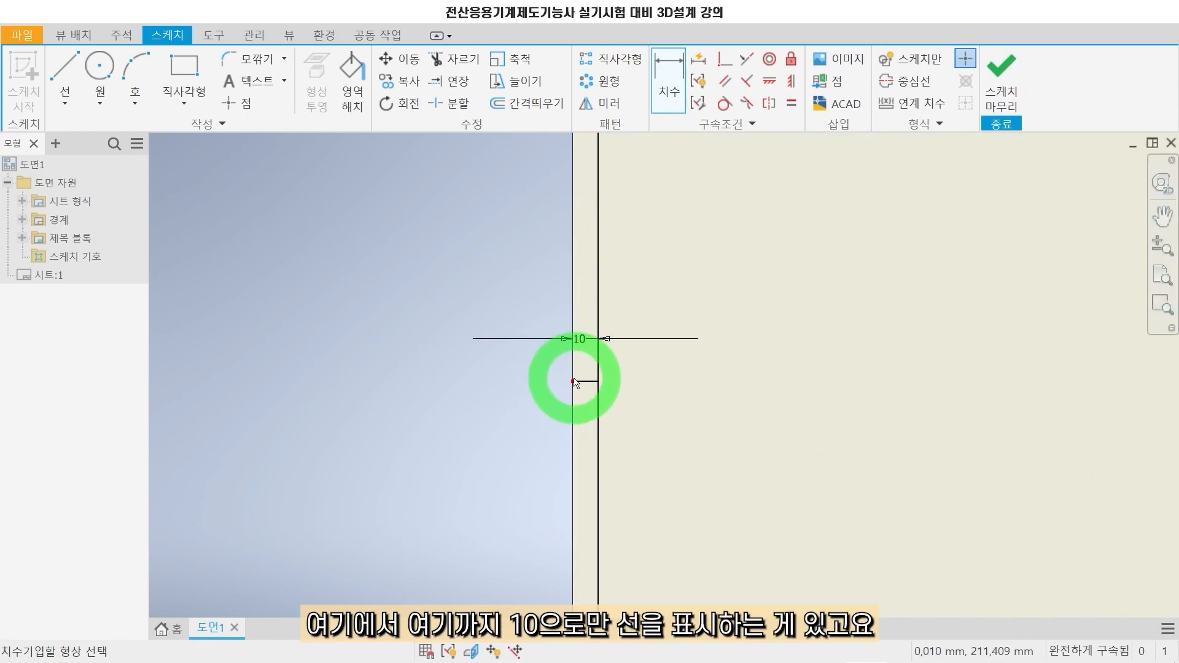
{"action": "scroll", "coordinate": [610, 405], "scroll_direction": "down", "scroll_amount": 5}
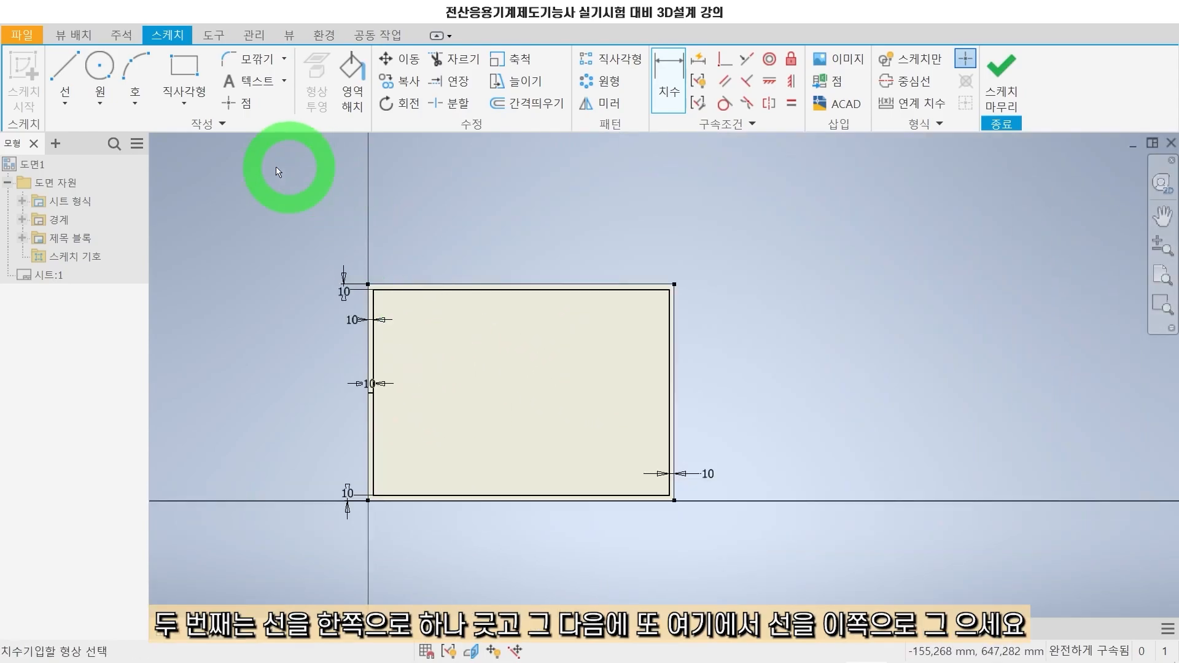
Draw horizontal centre mark lines from the midpoint of the border's right side, about 43 mm outward and about 22 mm inward.
{"action": "left_click", "coordinate": [64, 73]}
{"action": "scroll", "coordinate": [700, 390], "scroll_direction": "up", "scroll_amount": 4}
{"action": "left_click", "coordinate": [635, 393]}
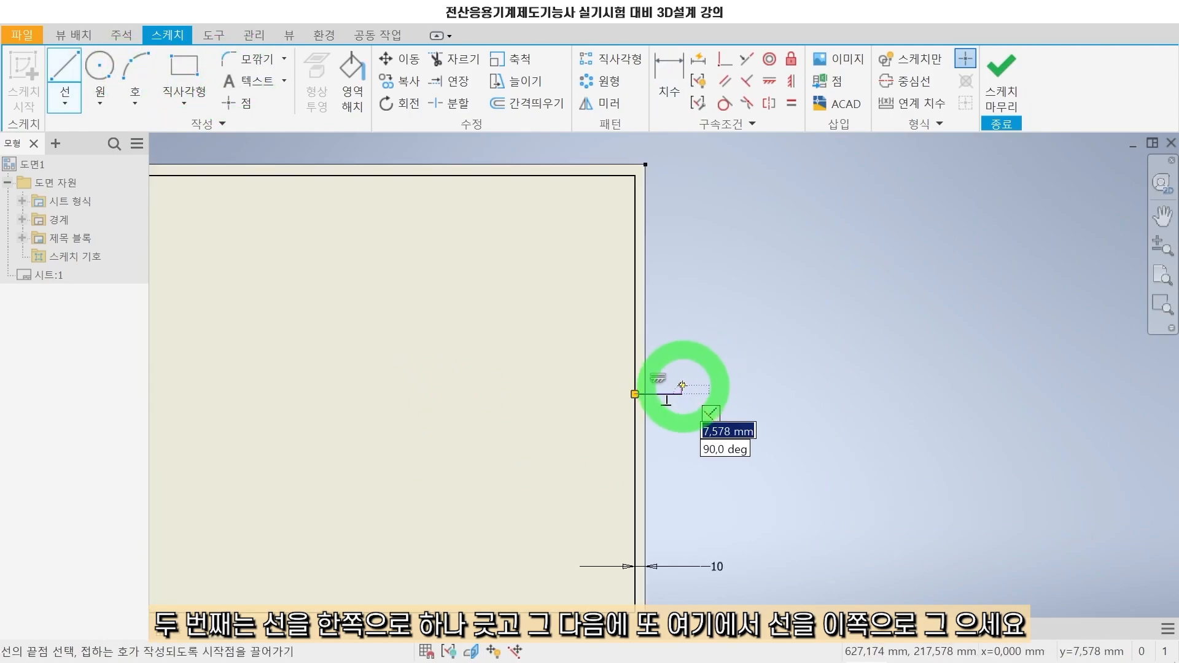
{"action": "scroll", "coordinate": [676, 447], "scroll_direction": "up", "scroll_amount": 2}
{"action": "left_click", "coordinate": [617, 373]}
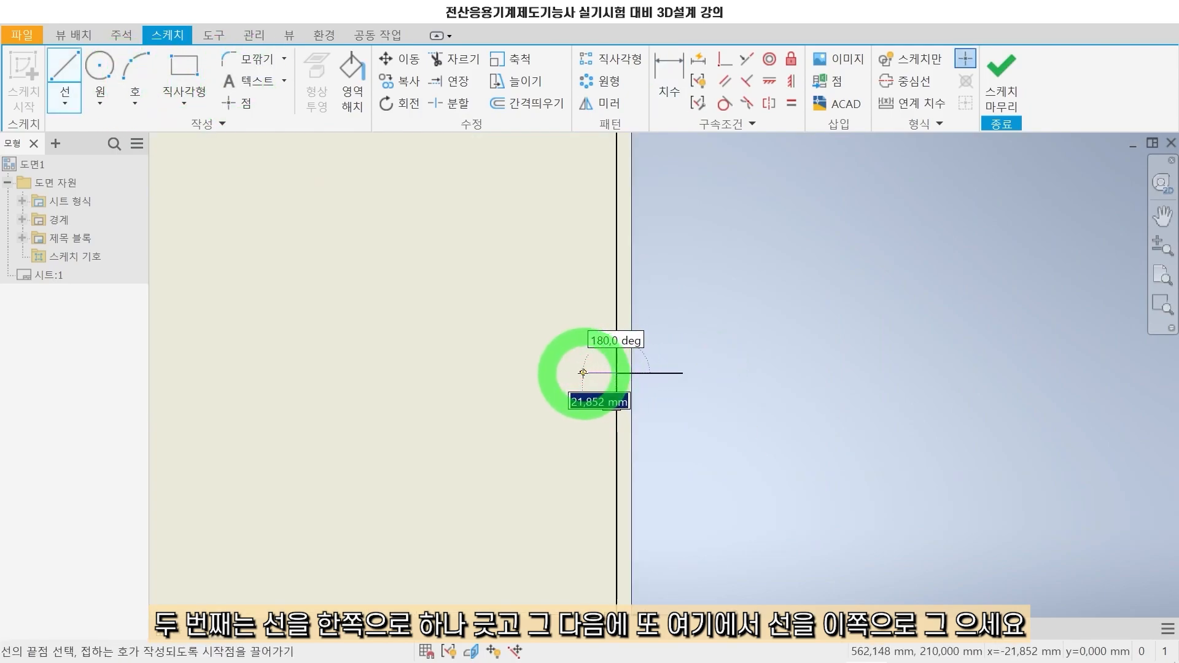
{"action": "key", "text": "Escape"}
Dimension the outward and inward segments of the border's right centre mark at 5 mm each.
{"action": "key", "text": "d"}
{"action": "left_click", "coordinate": [664, 372]}
{"action": "left_click", "coordinate": [657, 353]}
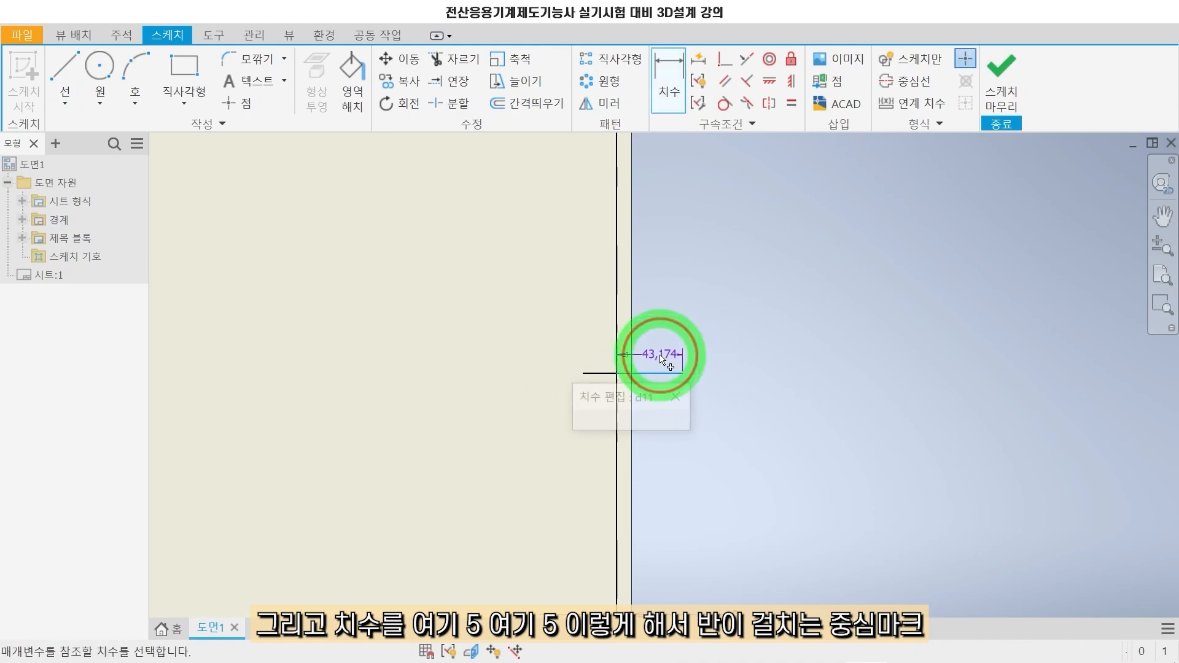
{"action": "type", "text": "5"}
{"action": "key", "text": "Return"}
{"action": "left_click", "coordinate": [611, 383]}
{"action": "left_click", "coordinate": [584, 395]}
{"action": "type", "text": "5"}
{"action": "key", "text": "Return"}
{"action": "scroll", "coordinate": [608, 372], "scroll_direction": "up", "scroll_amount": 3}
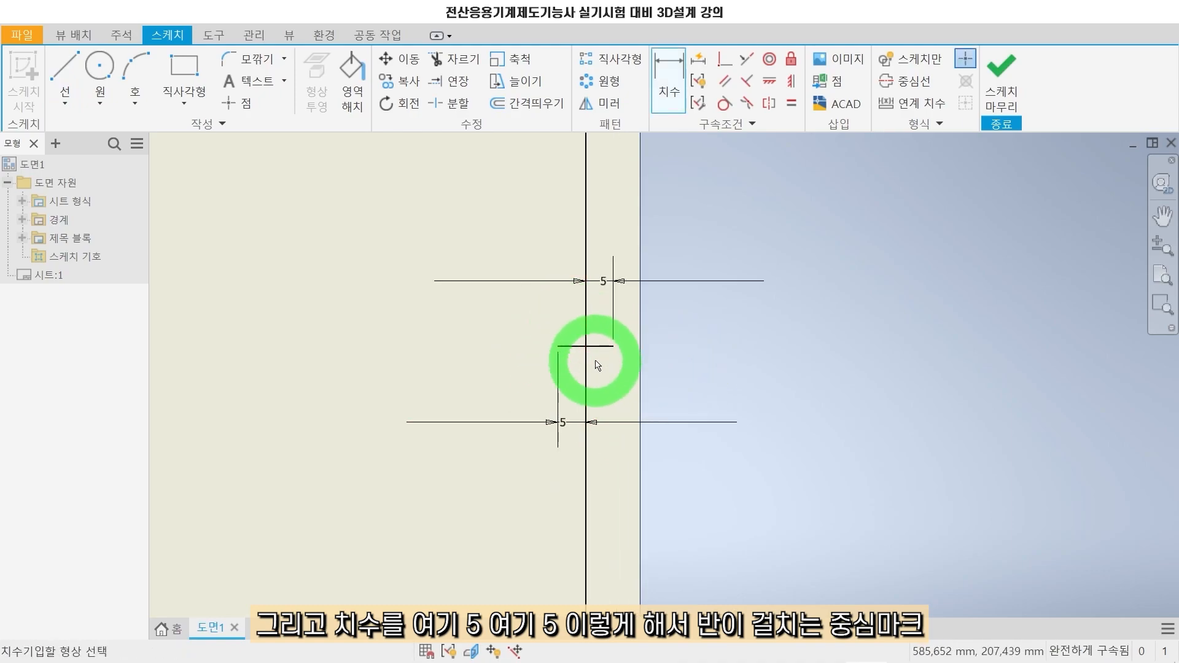
{"action": "scroll", "coordinate": [599, 368], "scroll_direction": "down", "scroll_amount": 5}
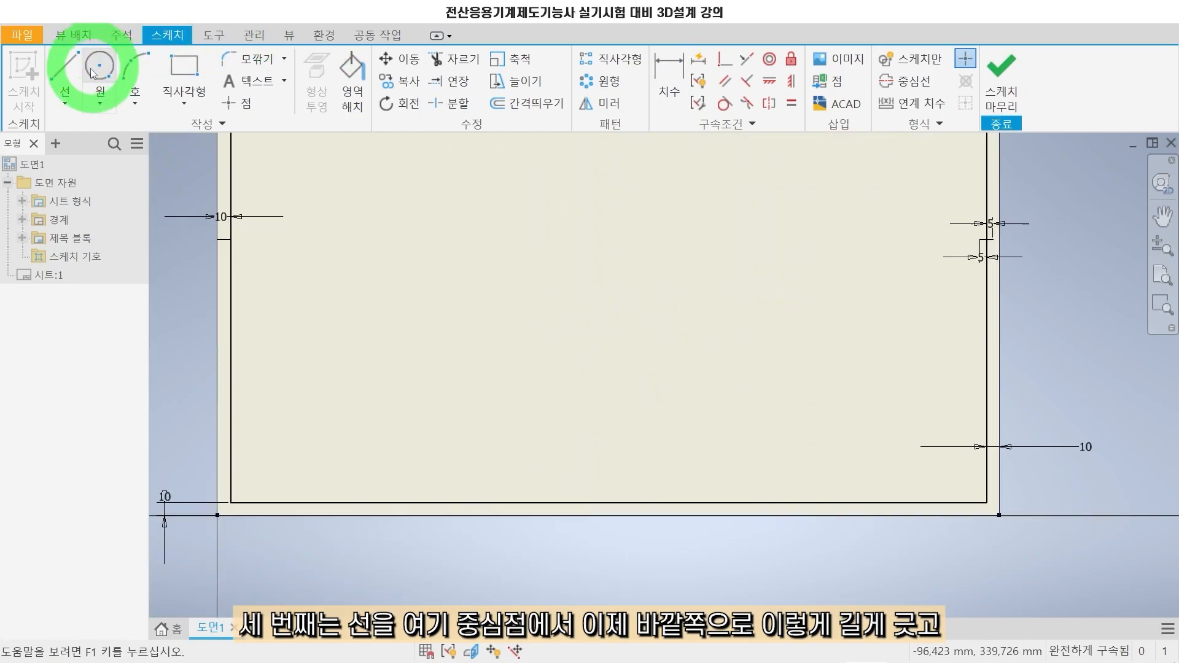
Draw a vertical centre mark line outward from the midpoint of the border's bottom side and dimension it at 10 mm.
{"action": "left_click", "coordinate": [75, 72]}
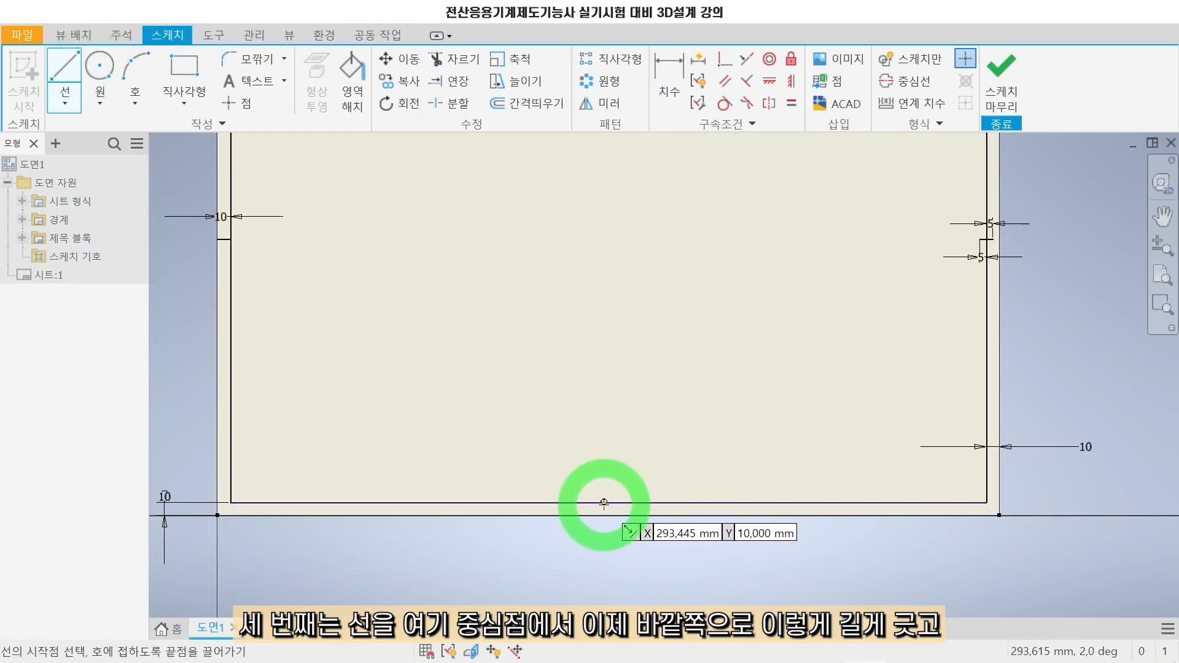
{"action": "left_click", "coordinate": [608, 502]}
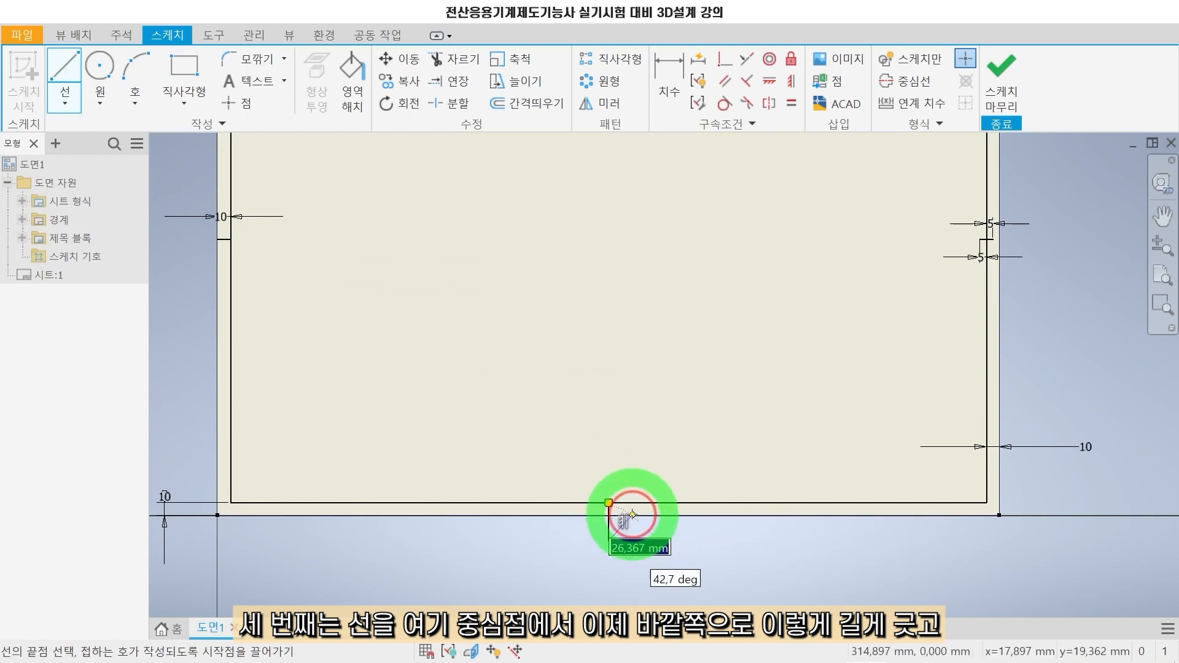
{"action": "left_click", "coordinate": [608, 541]}
{"action": "key", "text": "d"}
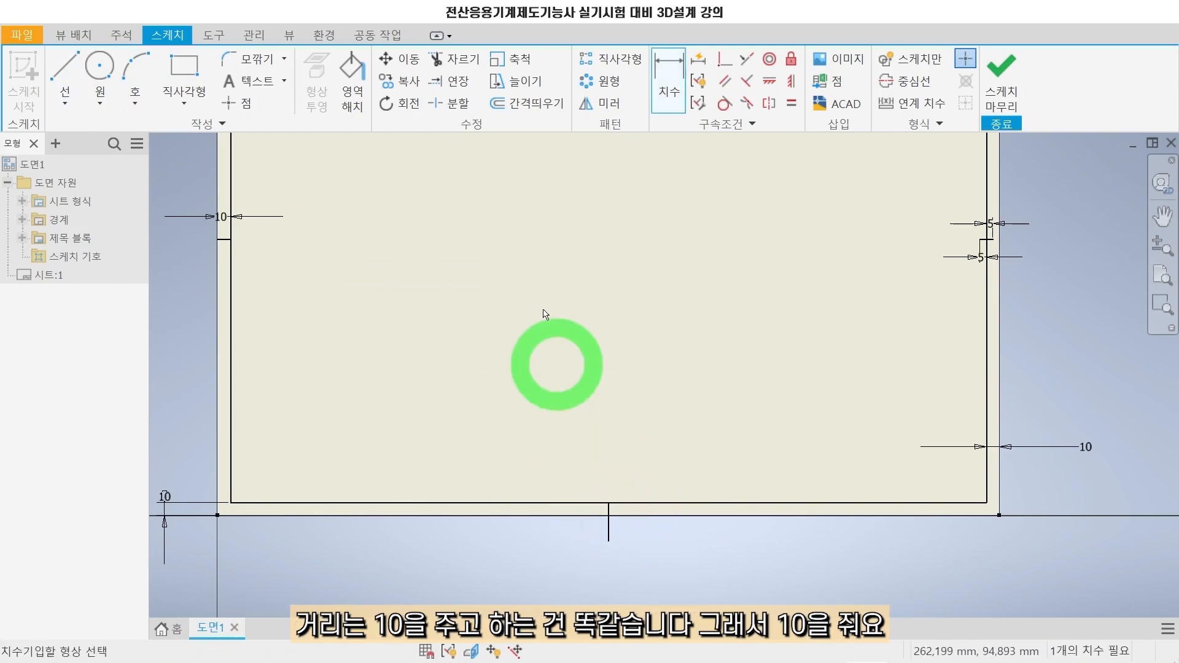
{"action": "left_click", "coordinate": [597, 535]}
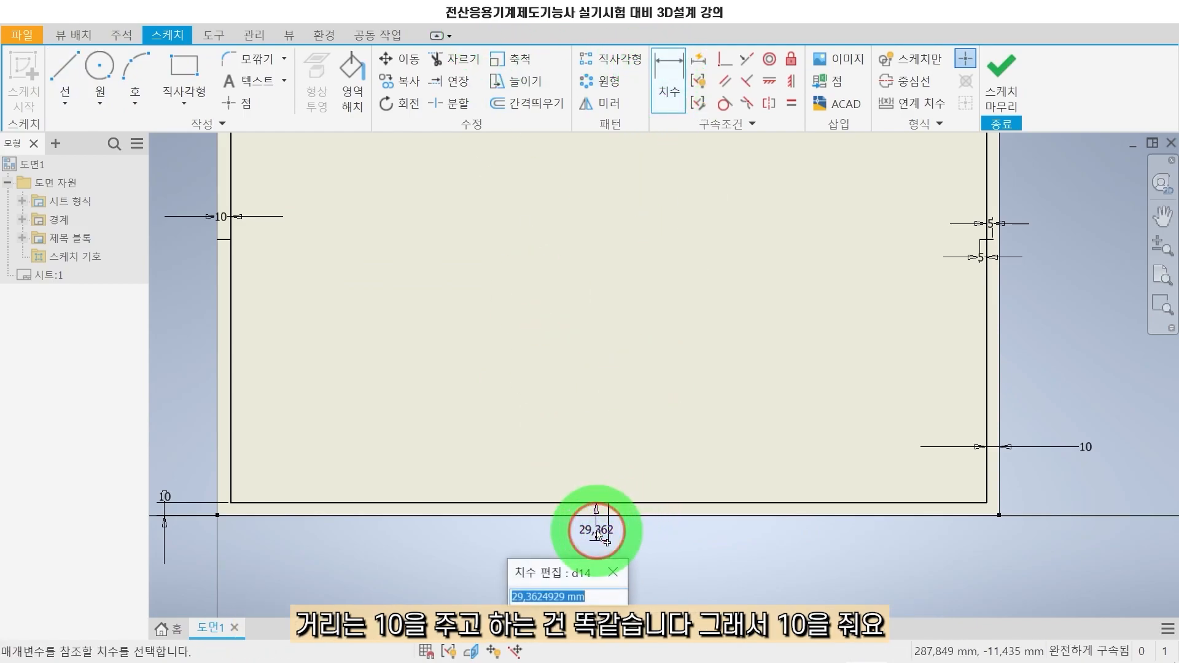
{"action": "type", "text": "10"}
{"action": "key", "text": "Return"}
Extend the bottom centre mark with a 5 mm vertical line inward from the midpoint of the border's bottom side.
{"action": "scroll", "coordinate": [600, 532], "scroll_direction": "down", "scroll_amount": 5}
{"action": "key", "text": "l"}
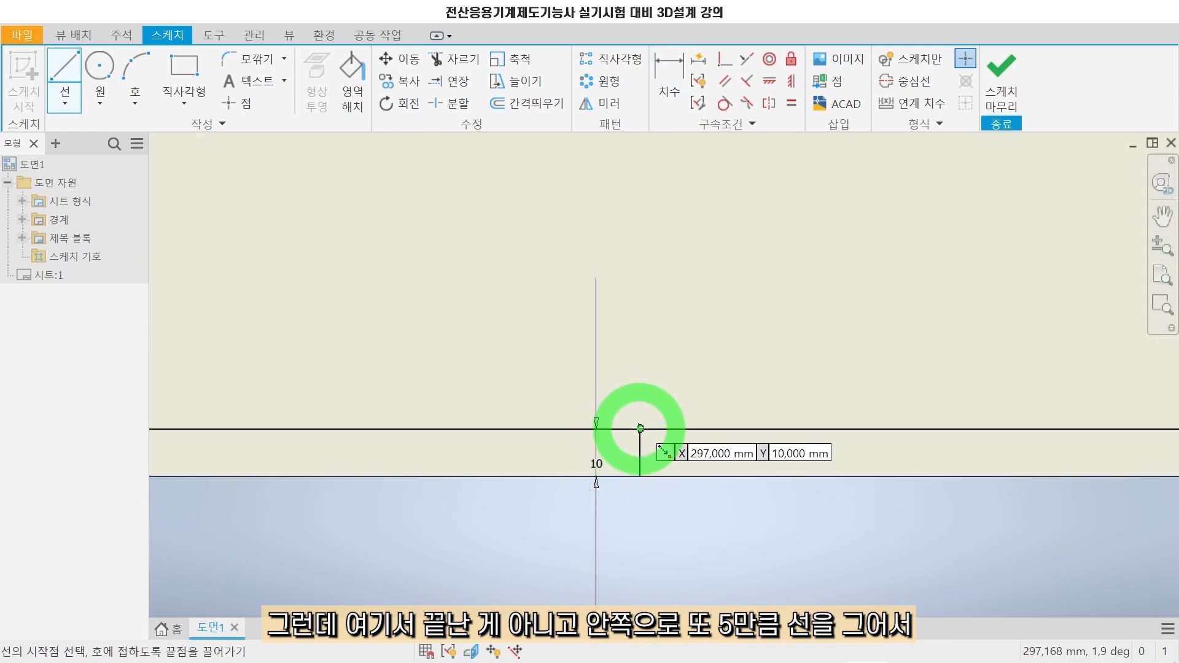
{"action": "left_click", "coordinate": [640, 429]}
{"action": "type", "text": "5"}
{"action": "key", "text": "Return"}
{"action": "key", "text": "Escape"}
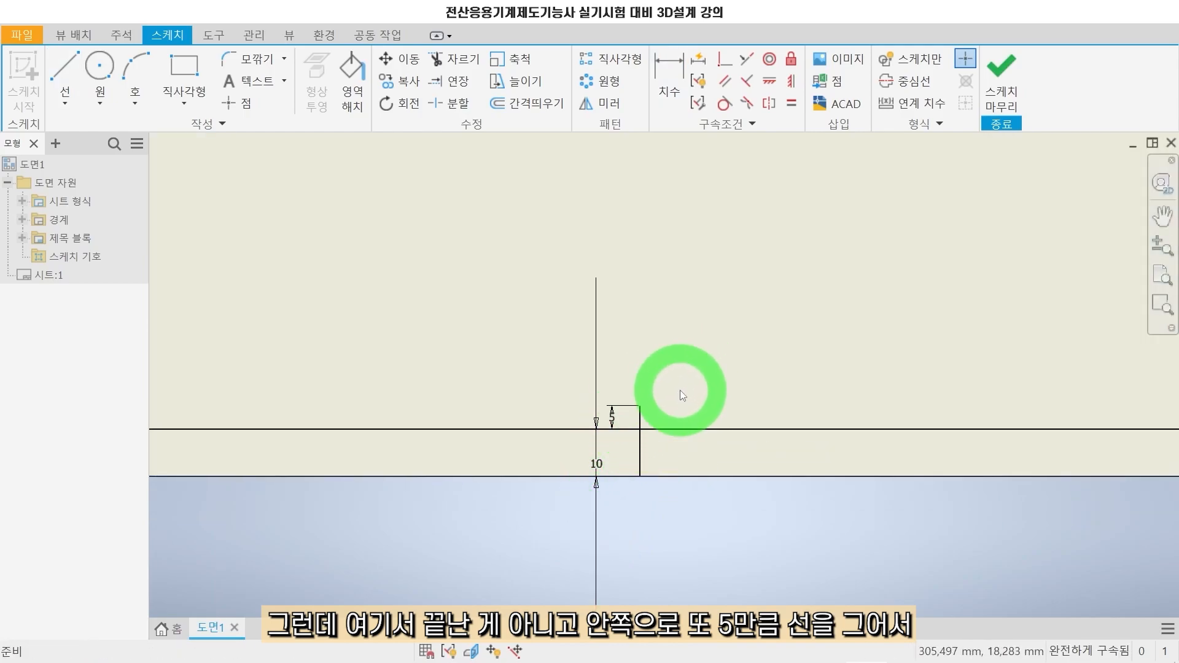
Move the 5 mm and 10 mm dimensions of the bottom centre mark farther left of its line.
{"action": "scroll", "coordinate": [685, 405], "scroll_direction": "up", "scroll_amount": 5}
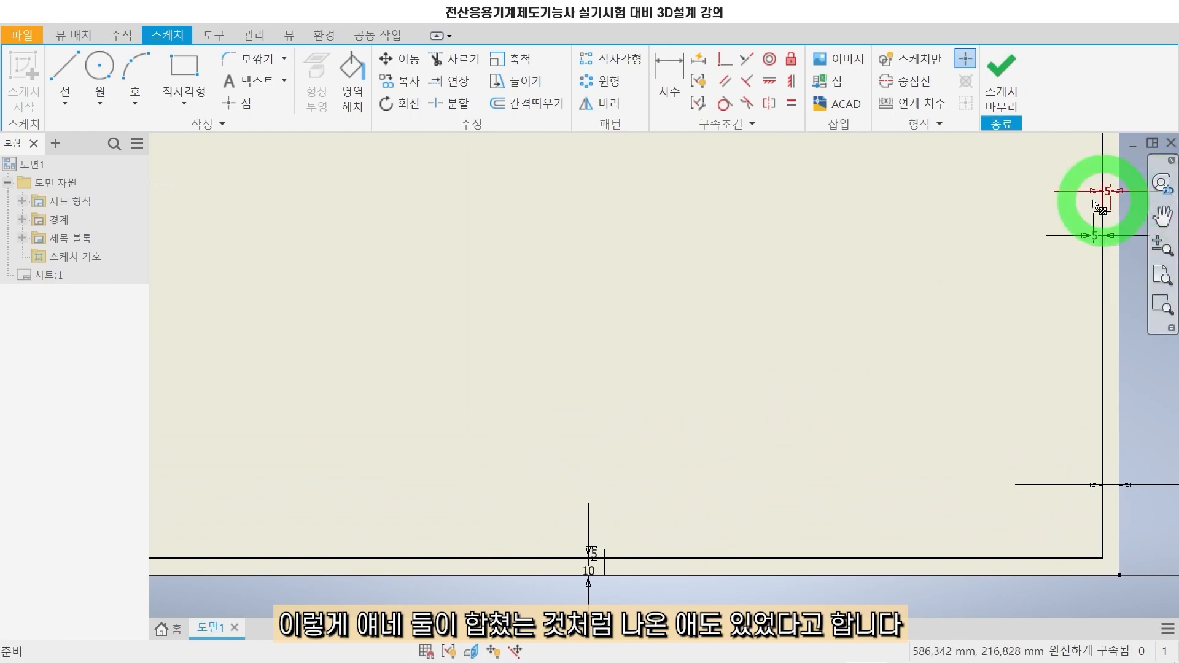
{"action": "scroll", "coordinate": [412, 298], "scroll_direction": "up", "scroll_amount": 3}
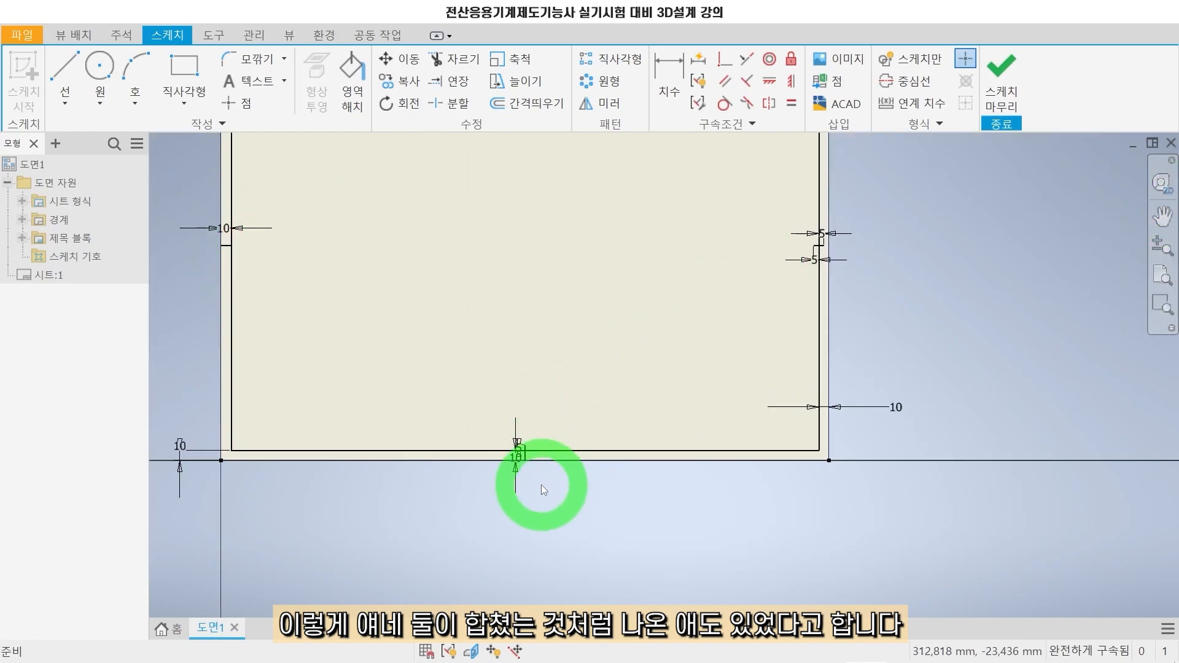
{"action": "scroll", "coordinate": [543, 490], "scroll_direction": "down", "scroll_amount": 4}
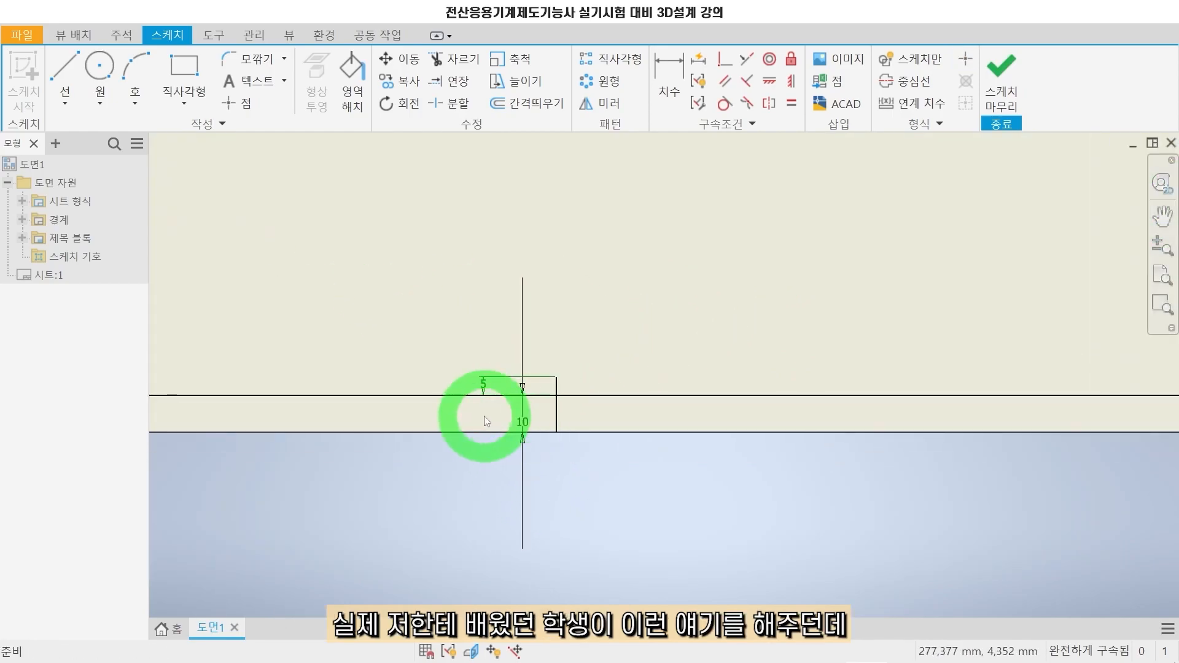
{"action": "left_click_drag", "start_coordinate": [517, 421], "coordinate": [460, 424]}
{"action": "scroll", "coordinate": [479, 440], "scroll_direction": "up", "scroll_amount": 4}
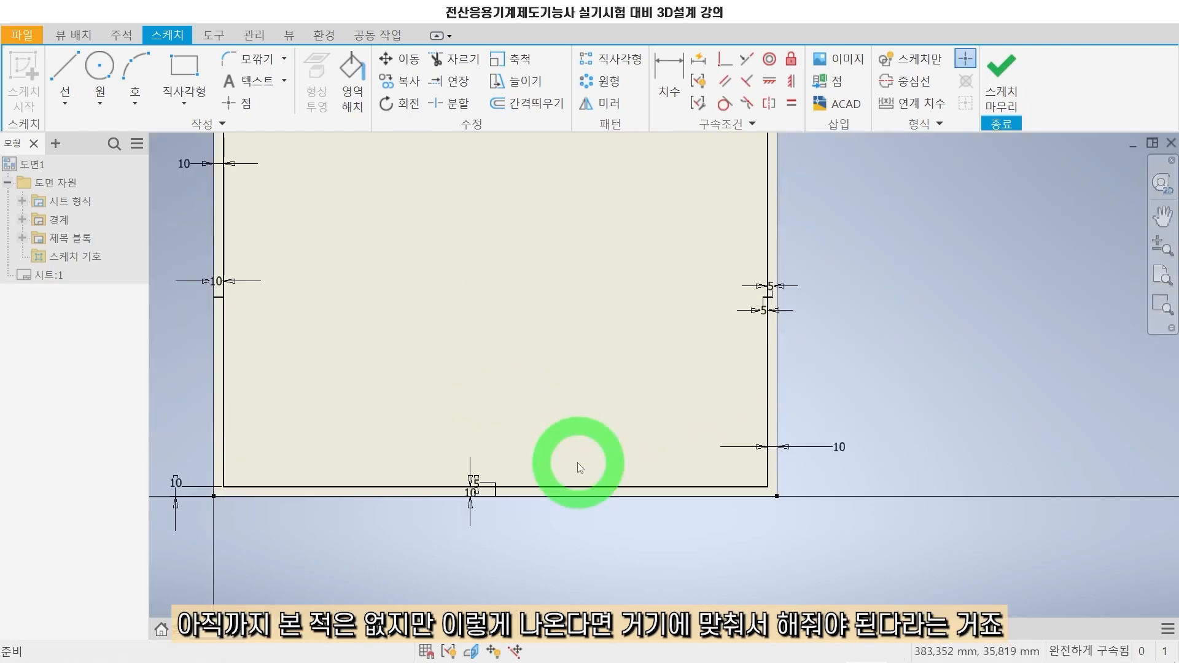
{"action": "middle_click_drag", "start_coordinate": [579, 469], "coordinate": [643, 460]}
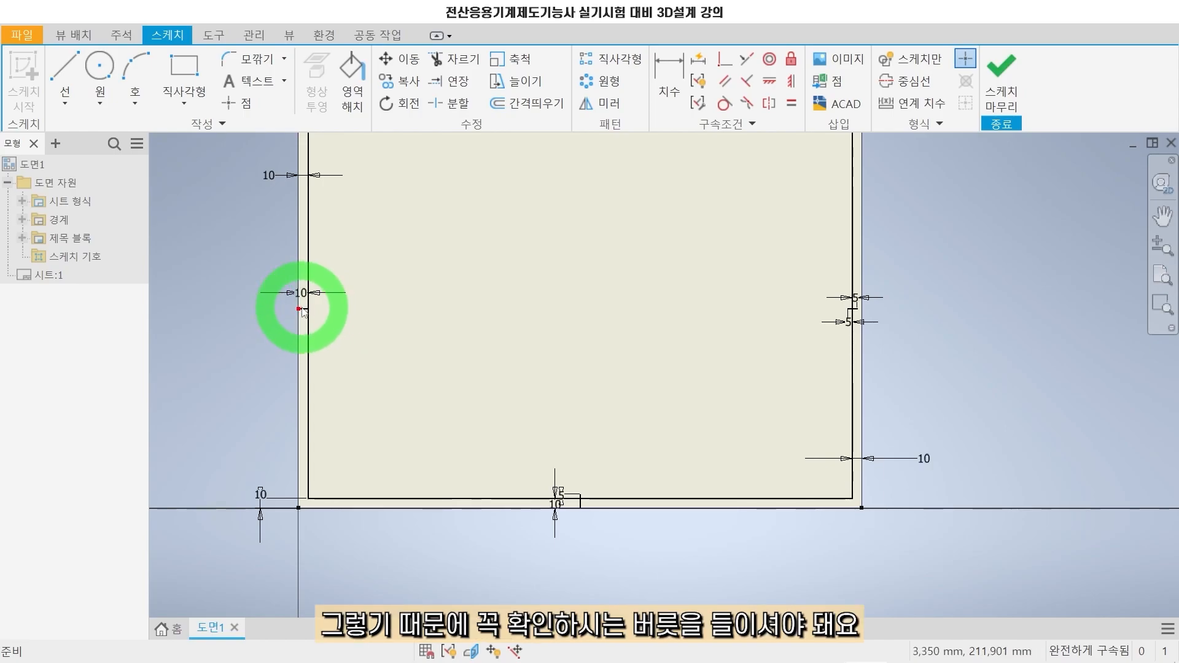
Delete the centre mark line and its 10 mm dimension at the middle of the border's left side.
{"action": "scroll", "coordinate": [305, 312], "scroll_direction": "down", "scroll_amount": 3}
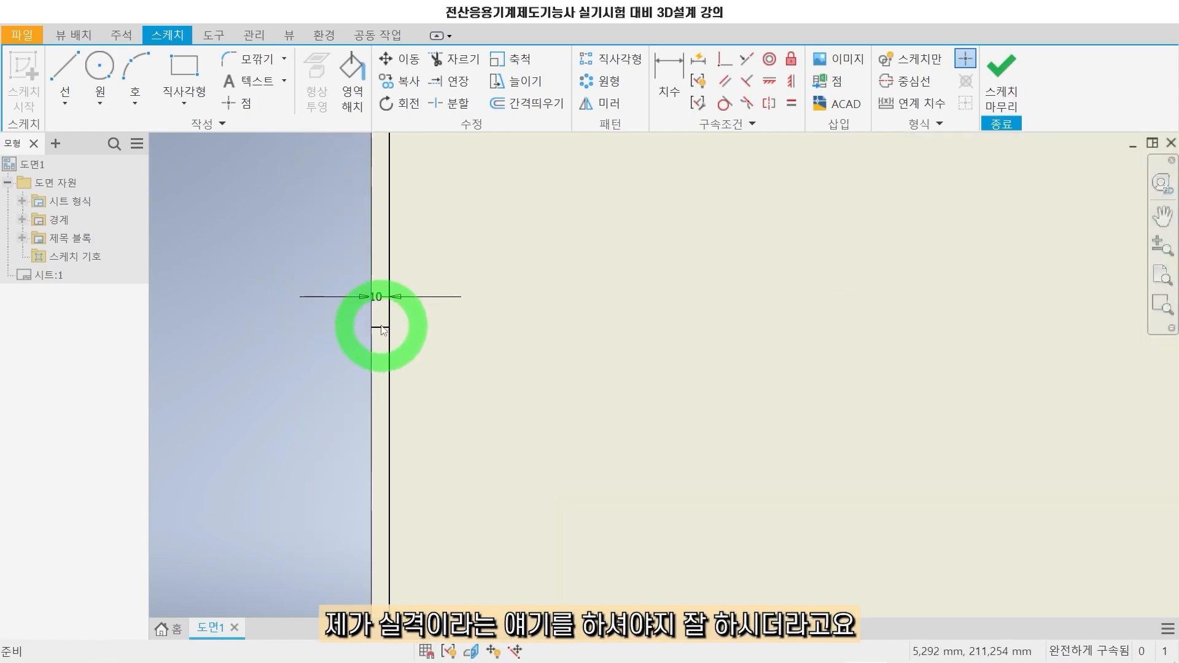
{"action": "scroll", "coordinate": [506, 338], "scroll_direction": "up", "scroll_amount": 3}
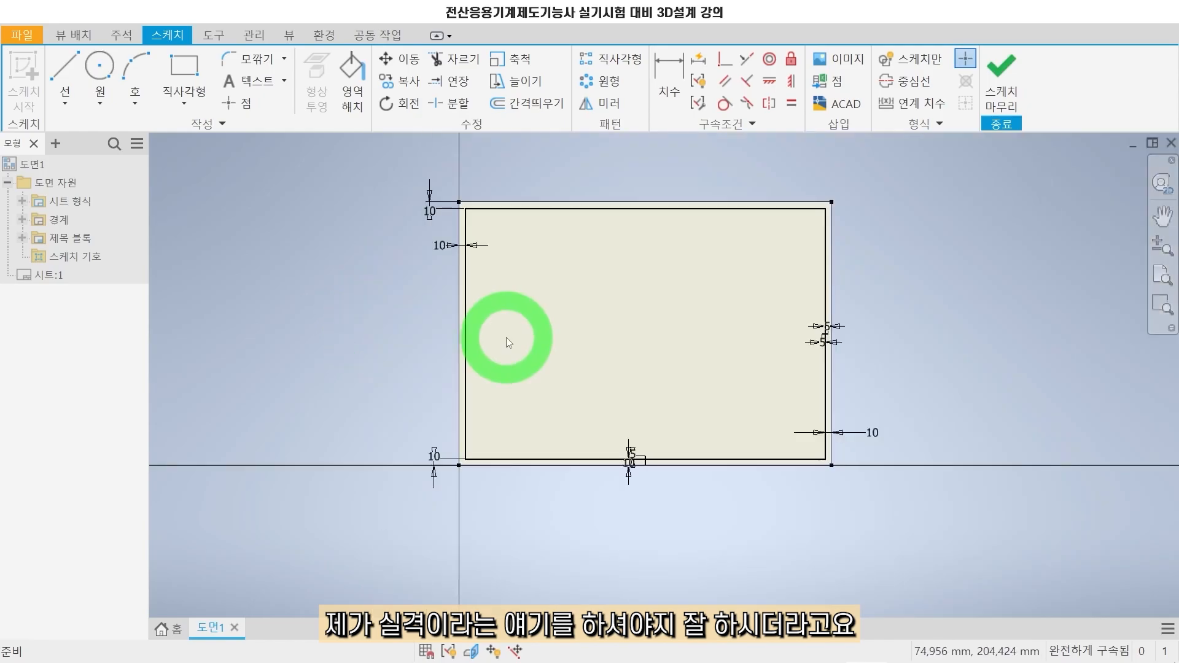
{"action": "scroll", "coordinate": [469, 262], "scroll_direction": "down", "scroll_amount": 2}
{"action": "scroll", "coordinate": [440, 239], "scroll_direction": "up", "scroll_amount": 2}
Set the length of the bottom centre mark's outward segment to 5 mm.
{"action": "scroll", "coordinate": [645, 451], "scroll_direction": "down", "scroll_amount": 4}
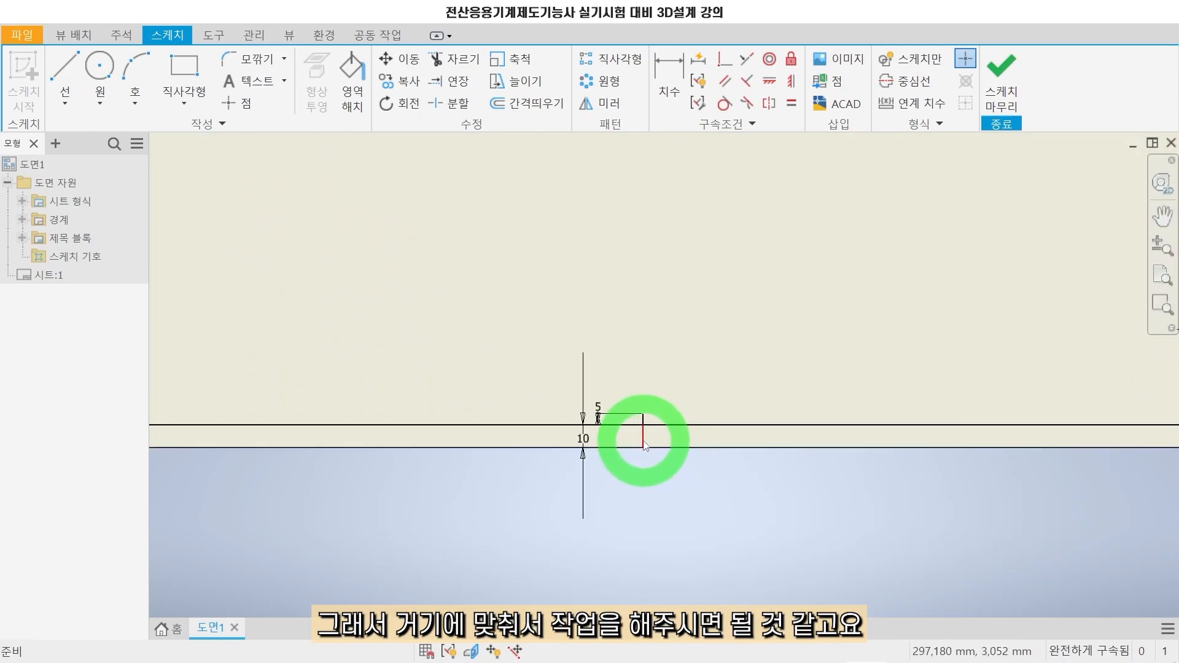
{"action": "double_click", "coordinate": [584, 439]}
{"action": "double_click", "coordinate": [507, 500]}
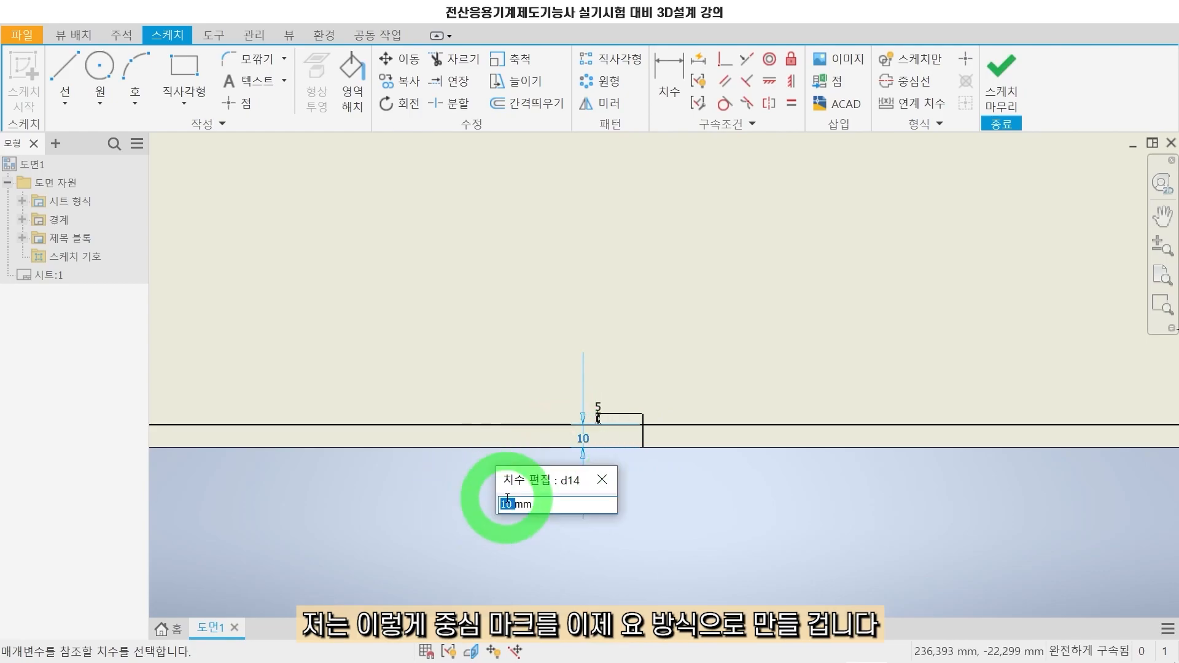
{"action": "type", "text": "5"}
{"action": "key", "text": "Return"}
Draw a 5 mm horizontal line inward from the midpoint of the border's left side as a centre mark.
{"action": "scroll", "coordinate": [619, 486], "scroll_direction": "down", "scroll_amount": 2}
{"action": "middle_click_drag", "start_coordinate": [621, 488], "coordinate": [706, 525]}
{"action": "middle_click_drag", "start_coordinate": [761, 451], "coordinate": [729, 529]}
{"action": "key", "text": "l"}
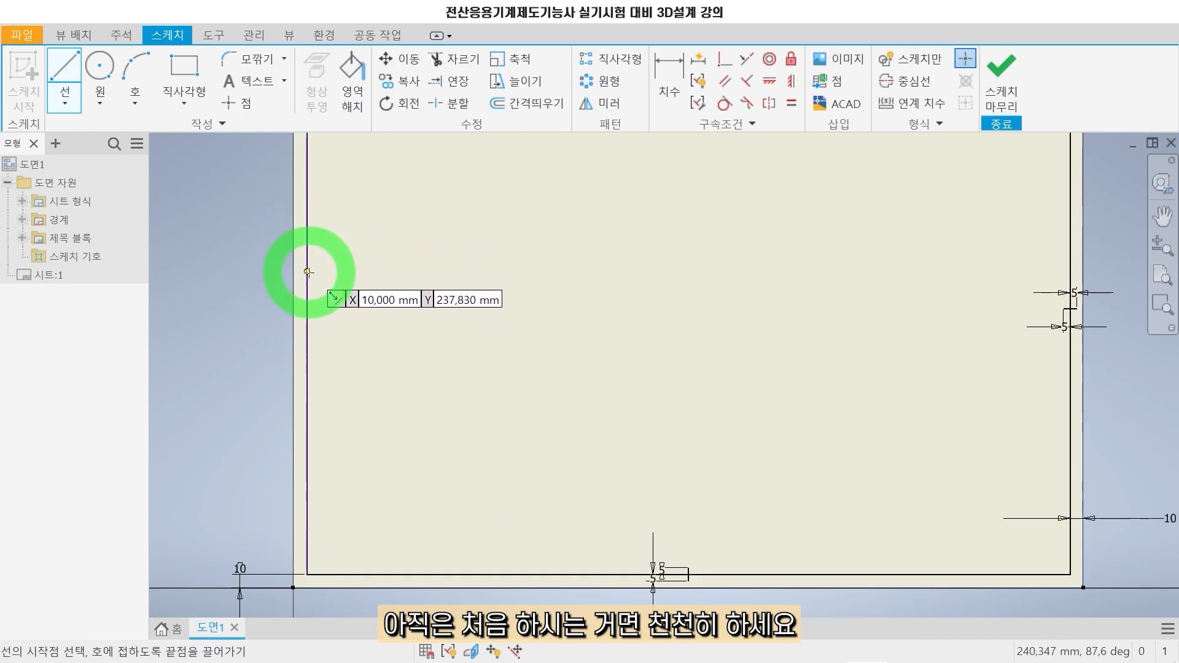
{"action": "middle_click_drag", "start_coordinate": [308, 321], "coordinate": [421, 442]}
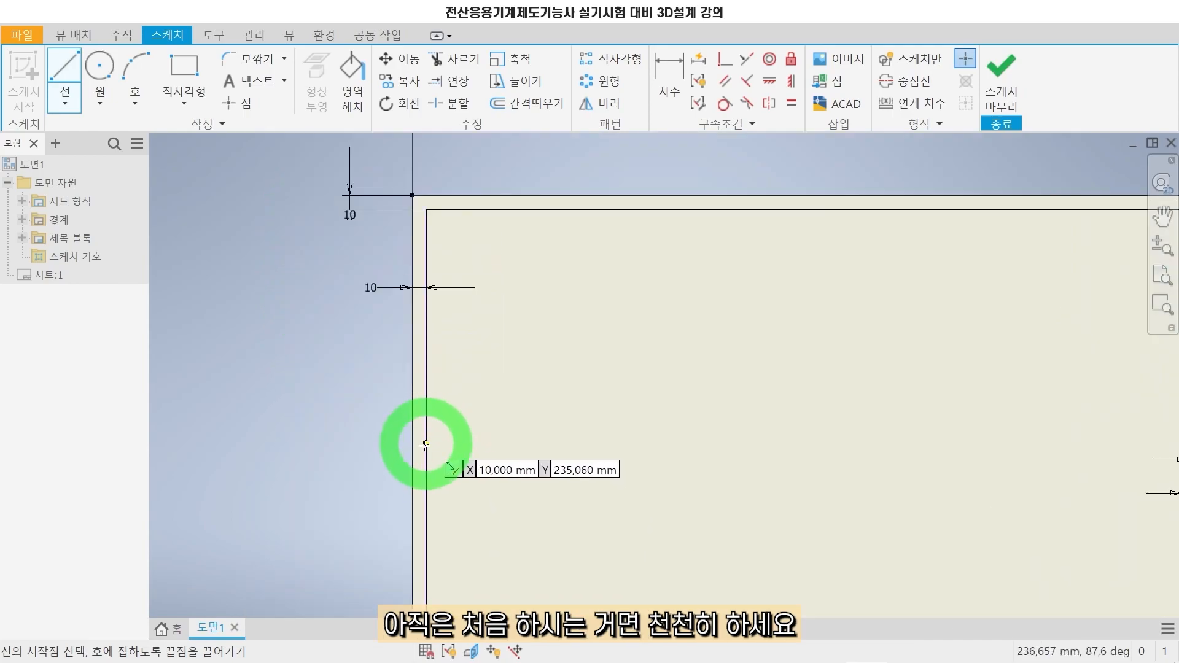
{"action": "left_click", "coordinate": [426, 475]}
{"action": "type", "text": "5"}
{"action": "key", "text": "Return"}
{"action": "scroll", "coordinate": [433, 475], "scroll_direction": "up", "scroll_amount": 5}
{"action": "middle_click_drag", "start_coordinate": [433, 475], "coordinate": [471, 400]}
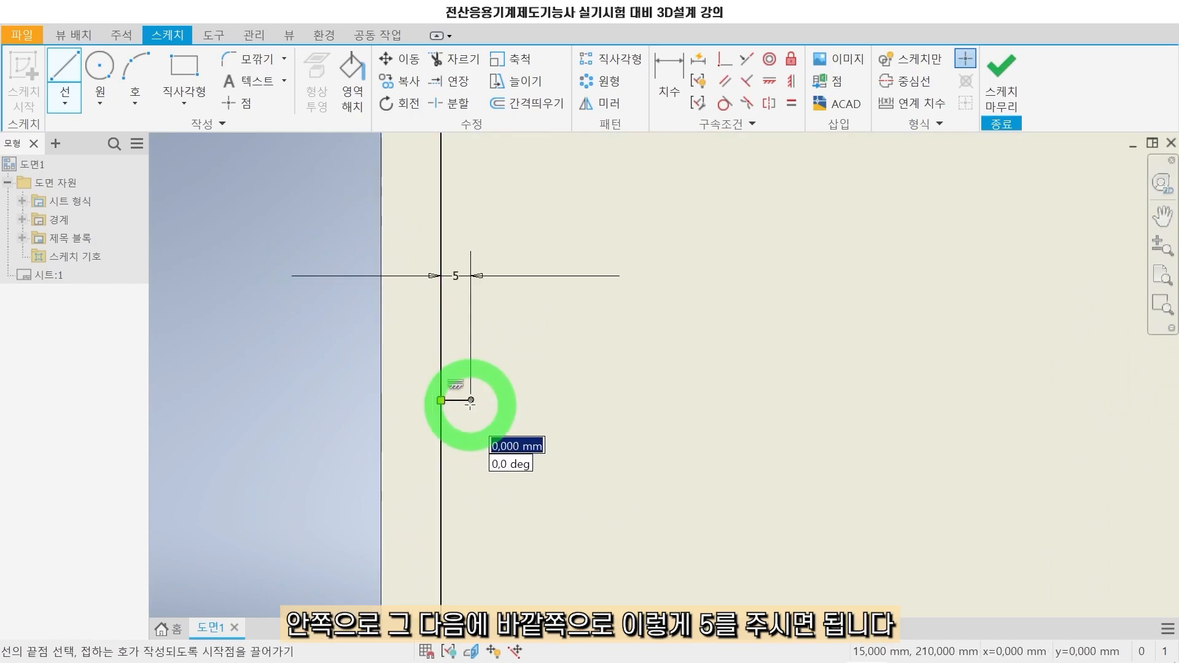
Extend the left centre mark with a 5 mm horizontal line outward from the midpoint of the border's left side.
{"action": "key", "text": "Escape"}
{"action": "key", "text": "l"}
{"action": "left_click", "coordinate": [441, 400]}
{"action": "type", "text": "5"}
{"action": "key", "text": "Return"}
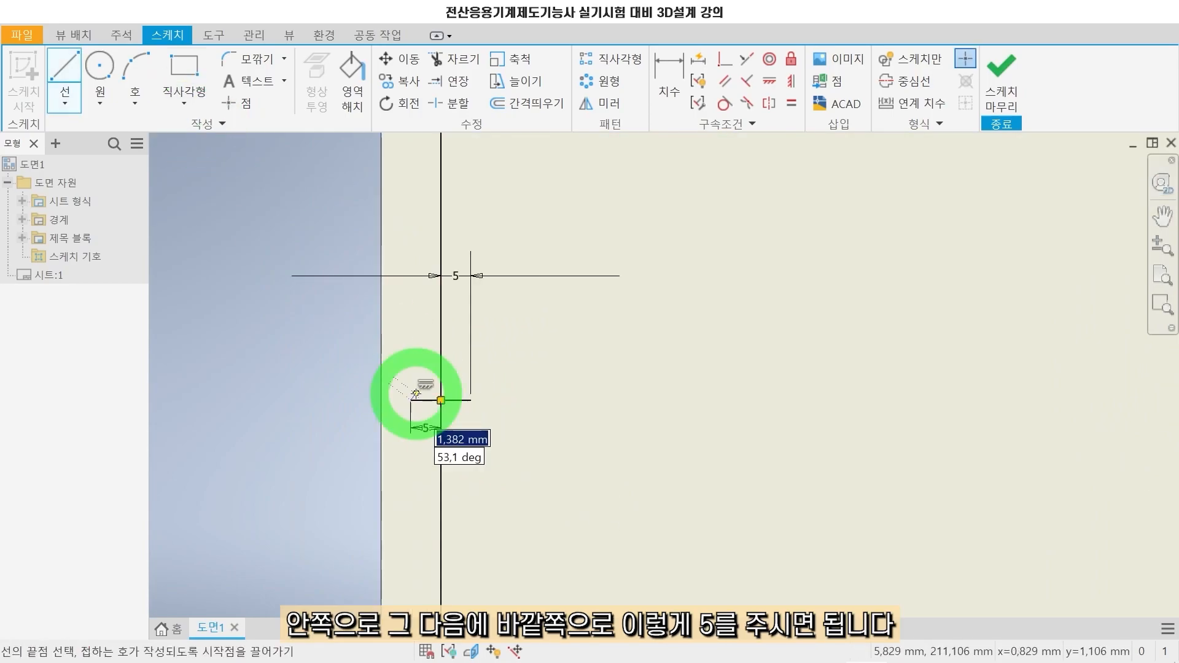
{"action": "key", "text": "Escape"}
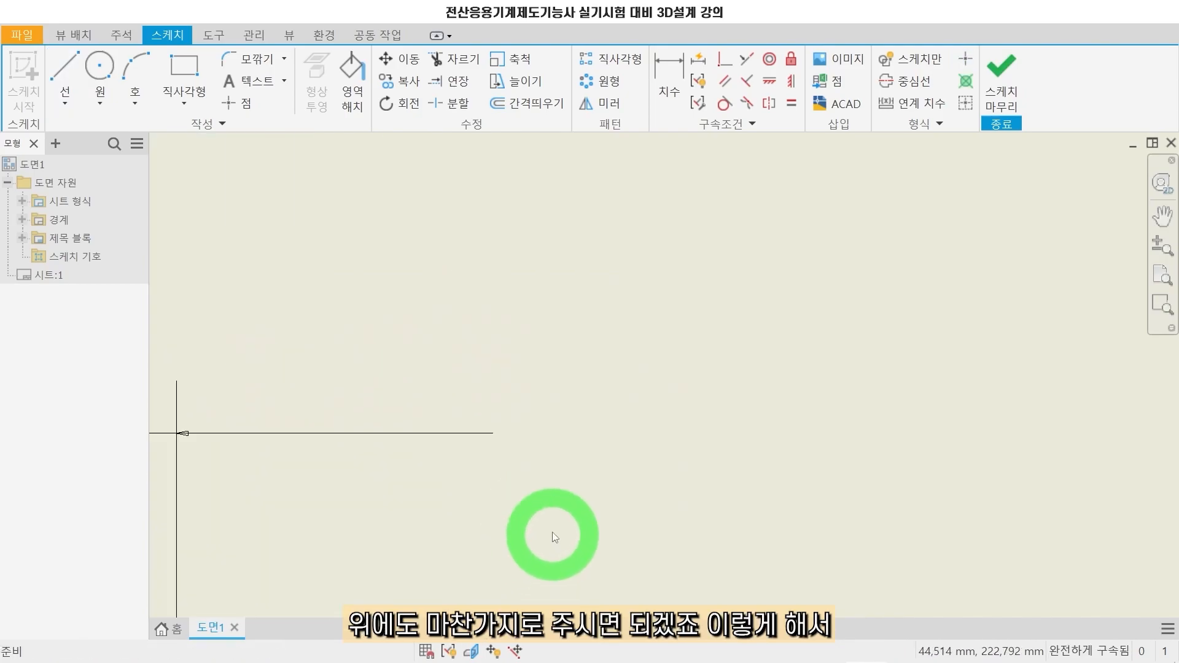
Dimension the outward segment of the centre mark on the border's top side to 5 mm.
{"action": "scroll", "coordinate": [599, 485], "scroll_direction": "down", "scroll_amount": 8}
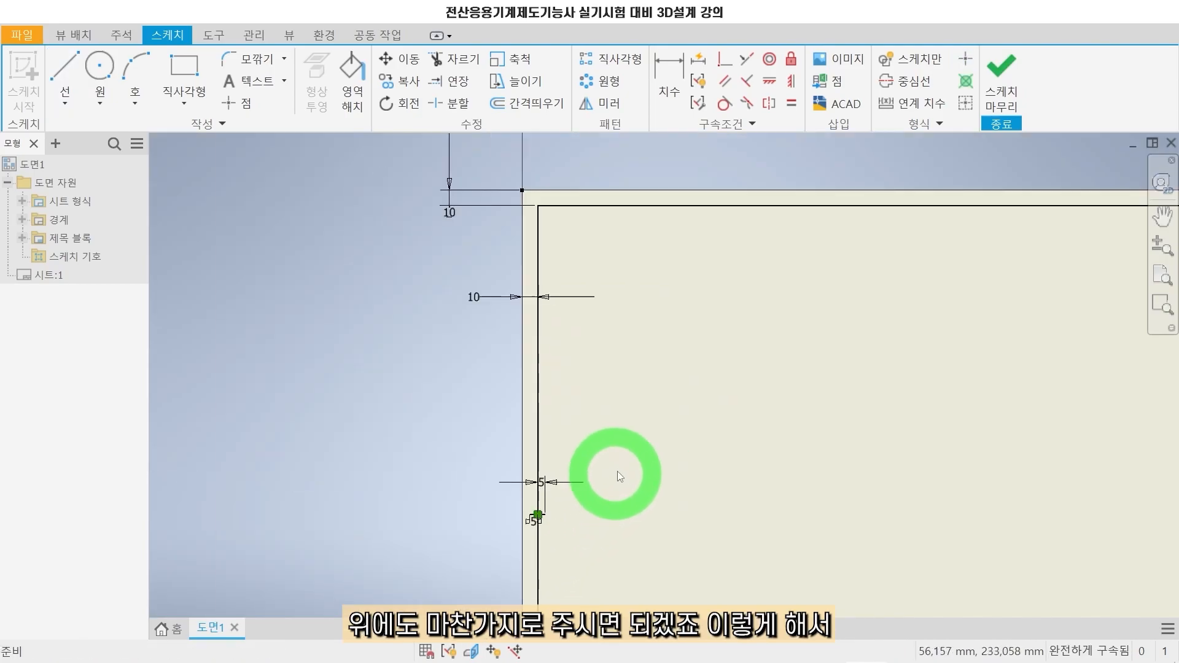
{"action": "middle_click_drag", "start_coordinate": [721, 372], "coordinate": [265, 554]}
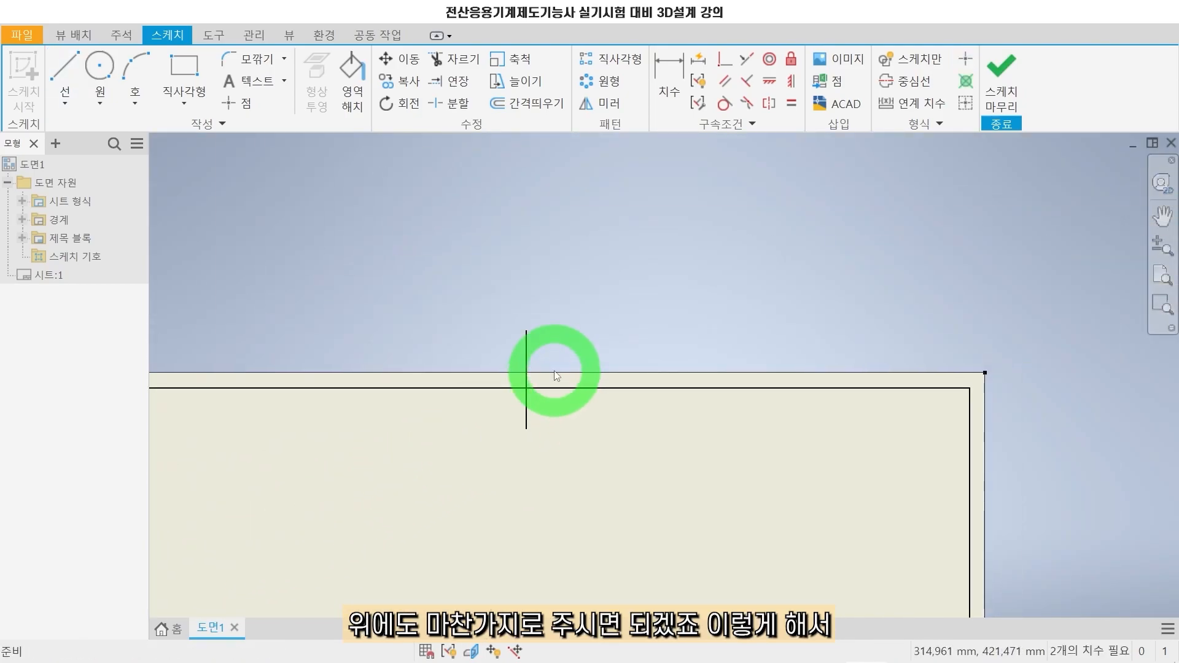
{"action": "key", "text": "d"}
{"action": "left_click", "coordinate": [526, 352]}
{"action": "left_click", "coordinate": [555, 356]}
{"action": "type", "text": "5"}
{"action": "key", "text": "Return"}
Dimension the inward segment of the top centre mark to 5 mm.
{"action": "left_click", "coordinate": [530, 405]}
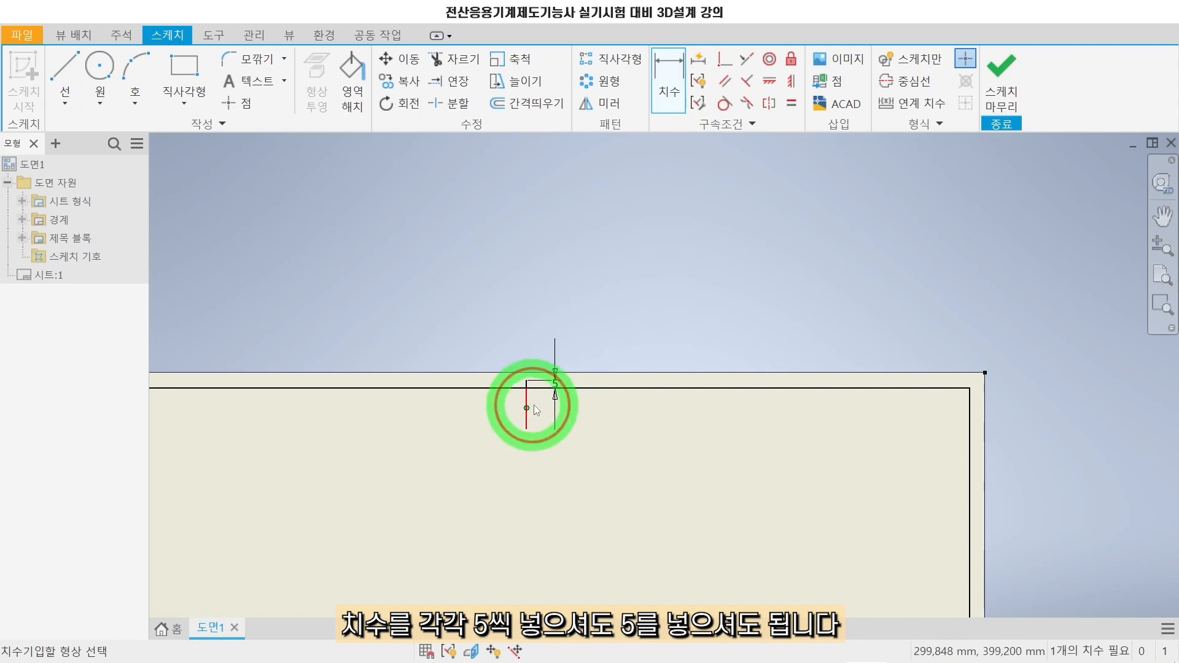
{"action": "left_click", "coordinate": [501, 430]}
{"action": "type", "text": "5"}
{"action": "key", "text": "Return"}
{"action": "scroll", "coordinate": [531, 413], "scroll_direction": "up", "scroll_amount": 3}
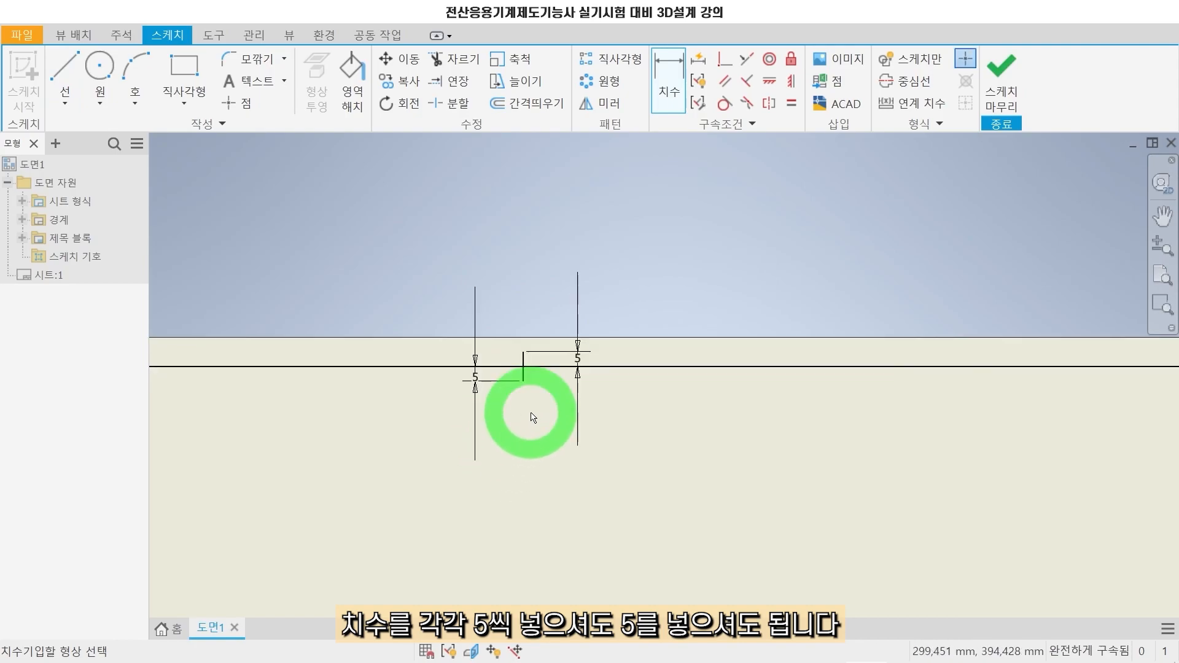
Draw two overlapping title block rectangles from the border's upper-left inner corner, one narrow and tall, the other long and shallow.
{"action": "scroll", "coordinate": [531, 413], "scroll_direction": "down", "scroll_amount": 5}
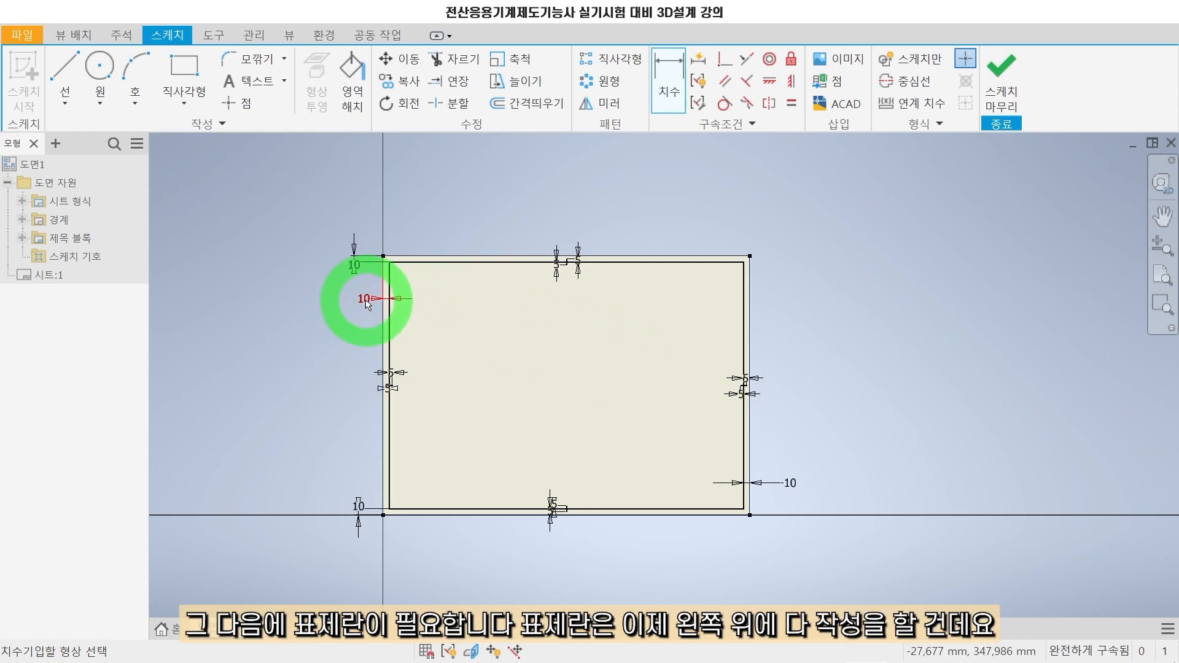
{"action": "scroll", "coordinate": [405, 298], "scroll_direction": "up", "scroll_amount": 3}
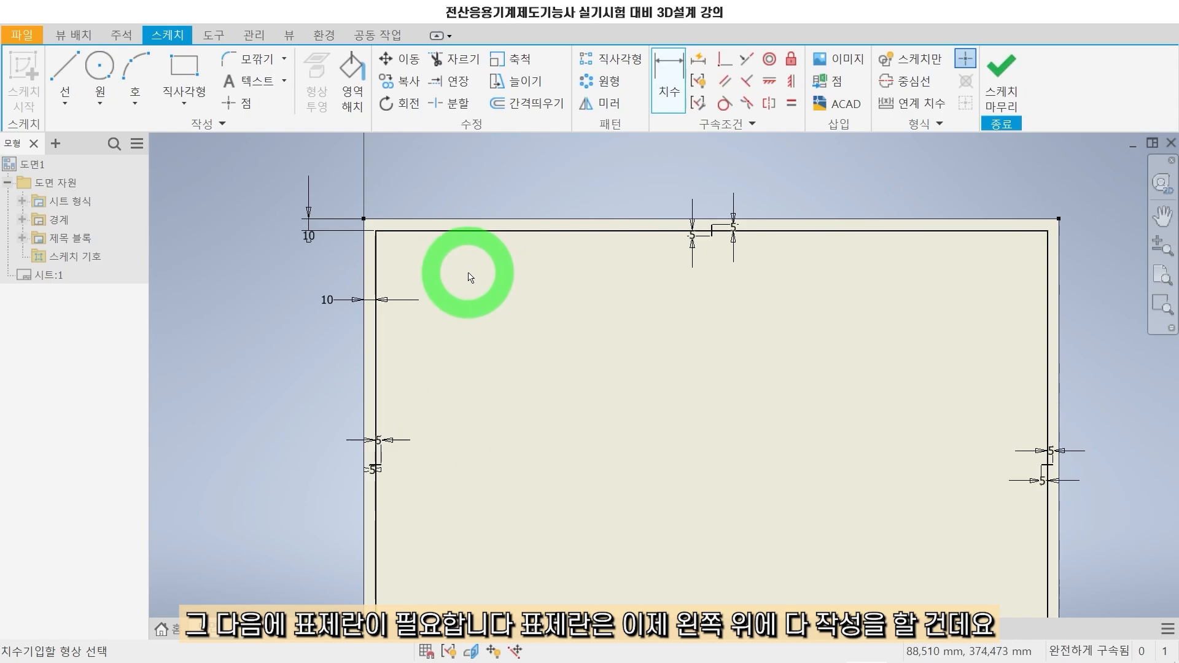
{"action": "scroll", "coordinate": [467, 275], "scroll_direction": "up", "scroll_amount": 2}
{"action": "left_click", "coordinate": [183, 79]}
{"action": "left_click", "coordinate": [432, 216]}
{"action": "left_click", "coordinate": [605, 311]}
{"action": "left_click_drag", "start_coordinate": [432, 216], "coordinate": [780, 243]}
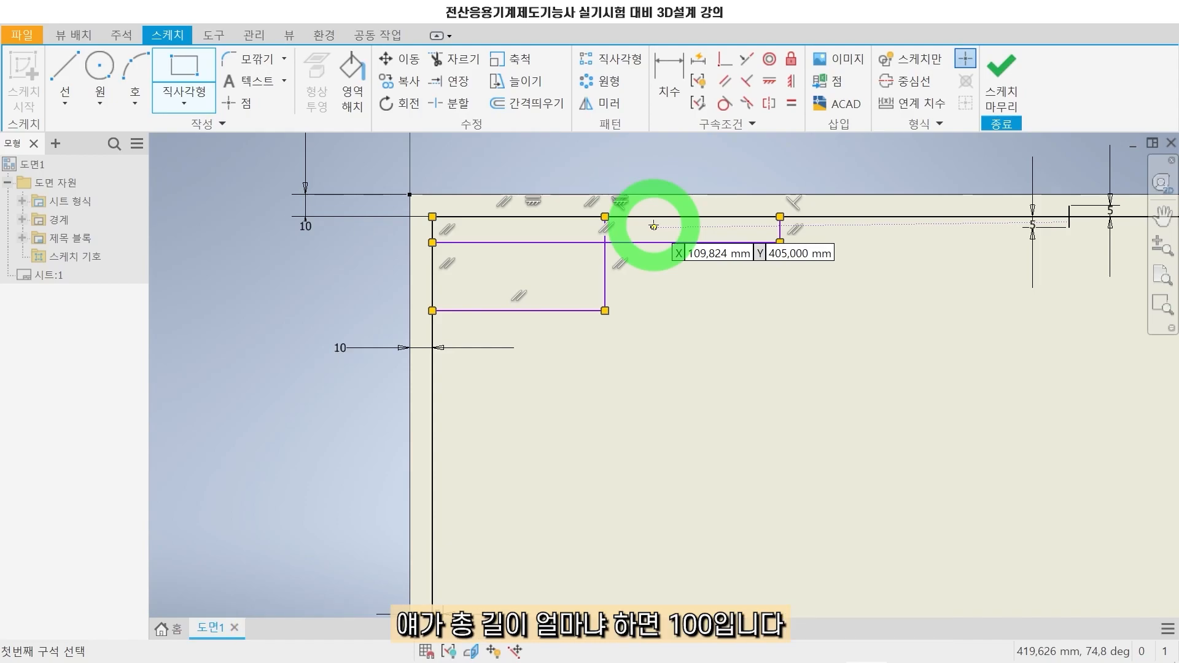
Dimension the long title block rectangle to 100 mm wide and the narrow one to 40 mm wide.
{"action": "key", "text": "d"}
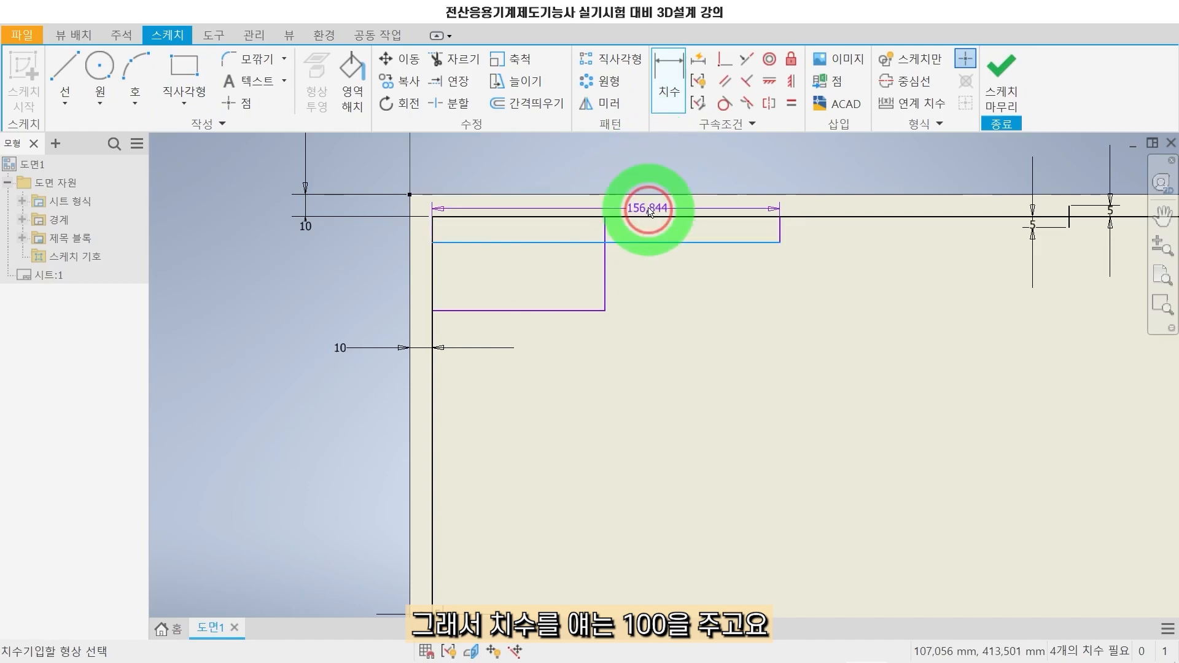
{"action": "left_click", "coordinate": [651, 243]}
{"action": "left_click", "coordinate": [646, 169]}
{"action": "type", "text": "100"}
{"action": "key", "text": "Return"}
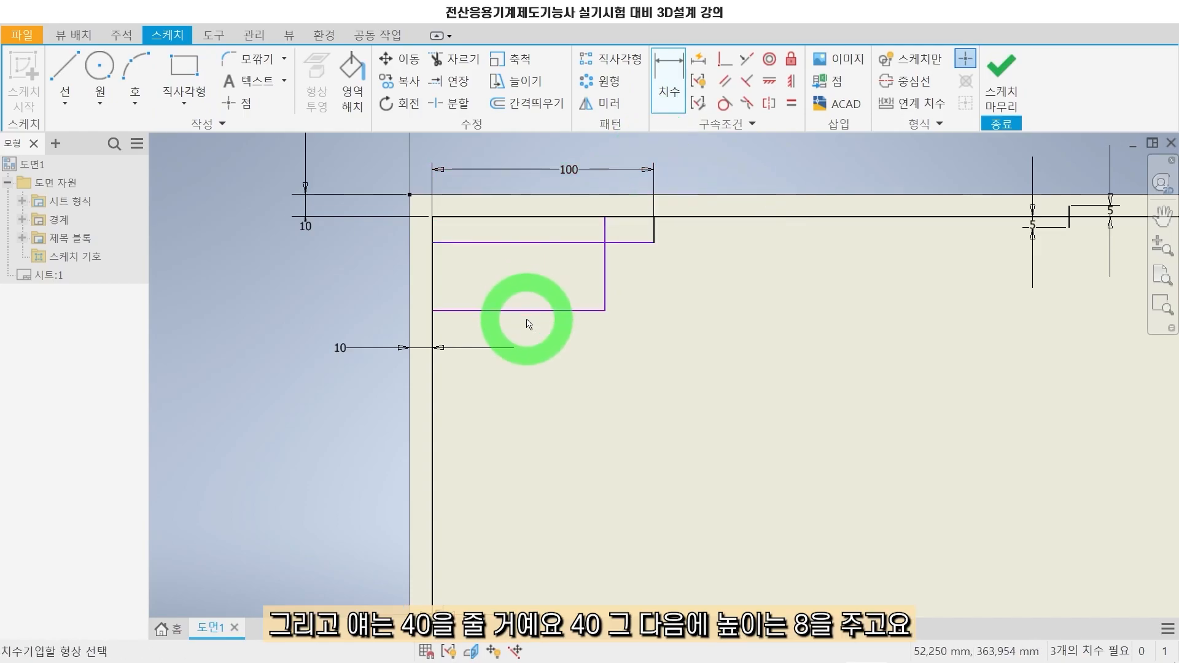
{"action": "left_click", "coordinate": [527, 310]}
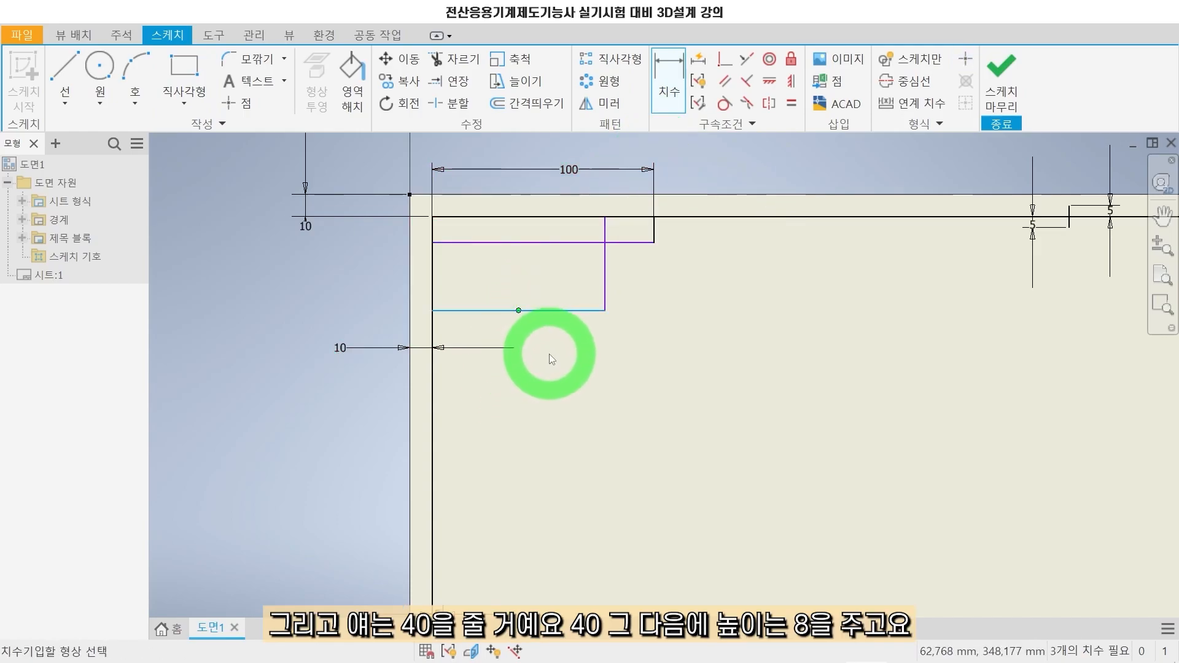
{"action": "type", "text": "40"}
{"action": "key", "text": "Return"}
Dimension the height of the long title block rectangle to 8 mm.
{"action": "scroll", "coordinate": [557, 249], "scroll_direction": "up", "scroll_amount": 3}
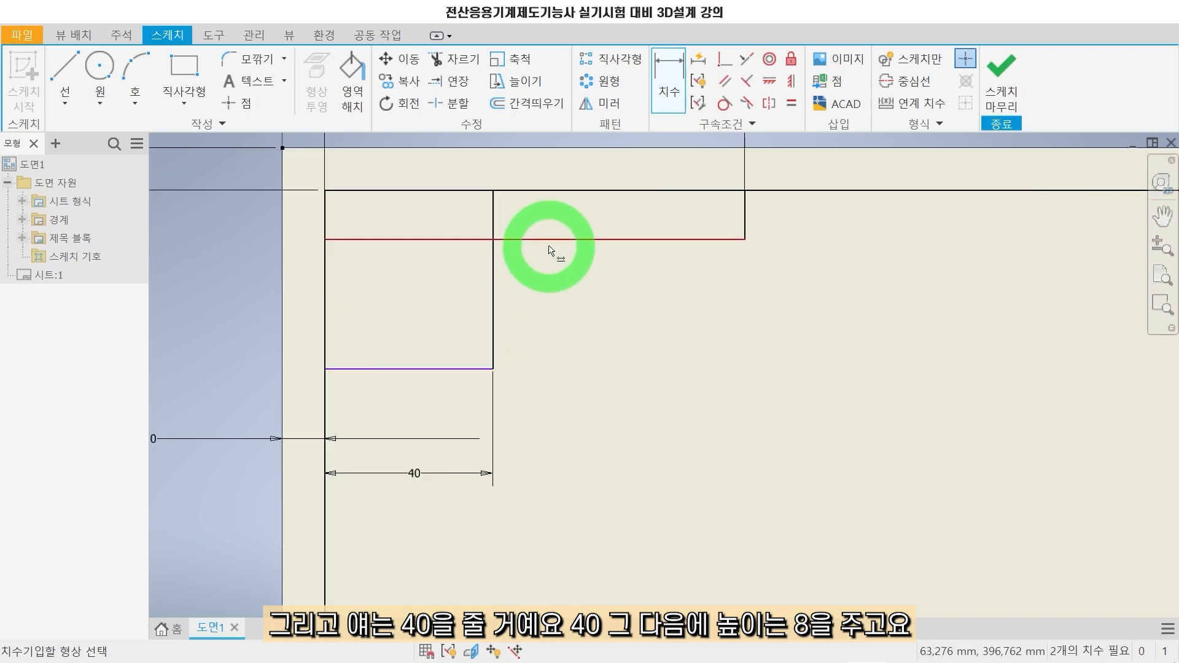
{"action": "left_click", "coordinate": [784, 221]}
{"action": "type", "text": "8"}
{"action": "key", "text": "Return"}
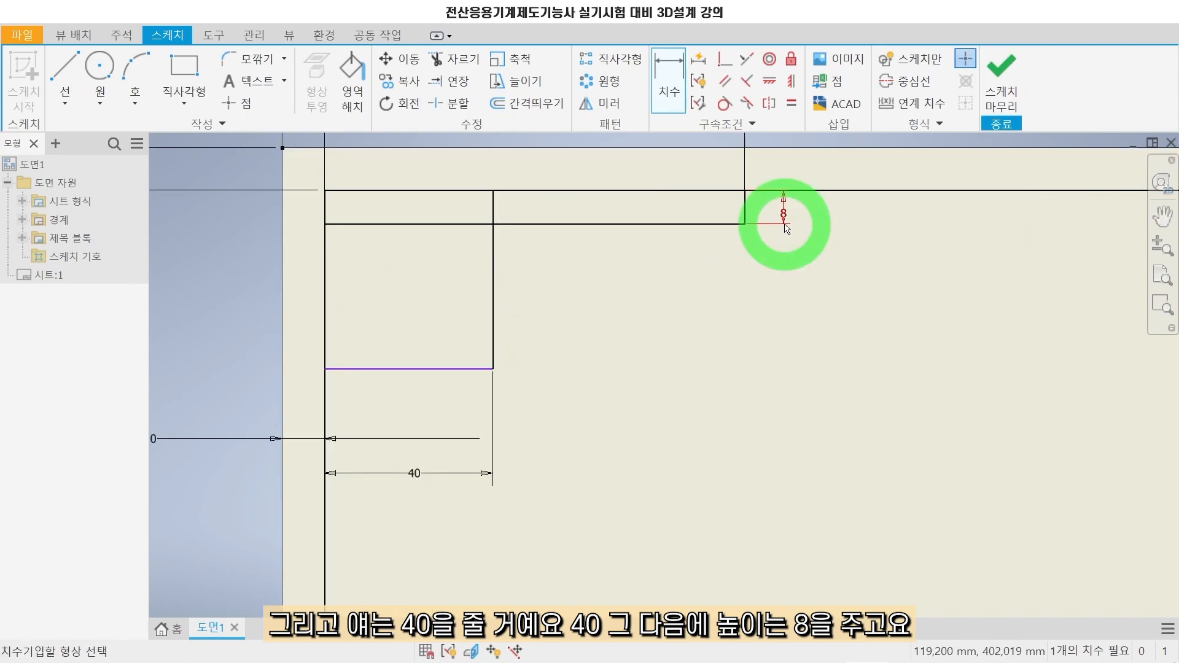
Draw two horizontal divider lines across the 40 mm wide rectangle, below the long rectangle.
{"action": "key", "text": "l"}
{"action": "left_click", "coordinate": [325, 264]}
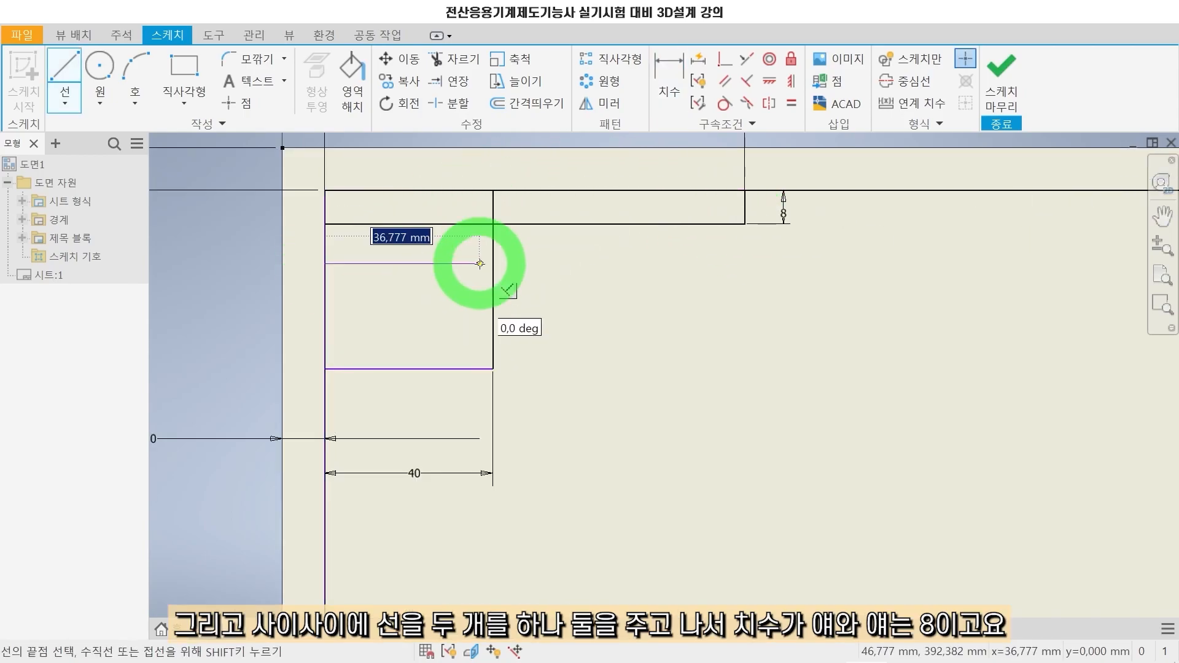
{"action": "left_click", "coordinate": [493, 264]}
{"action": "left_click", "coordinate": [325, 314]}
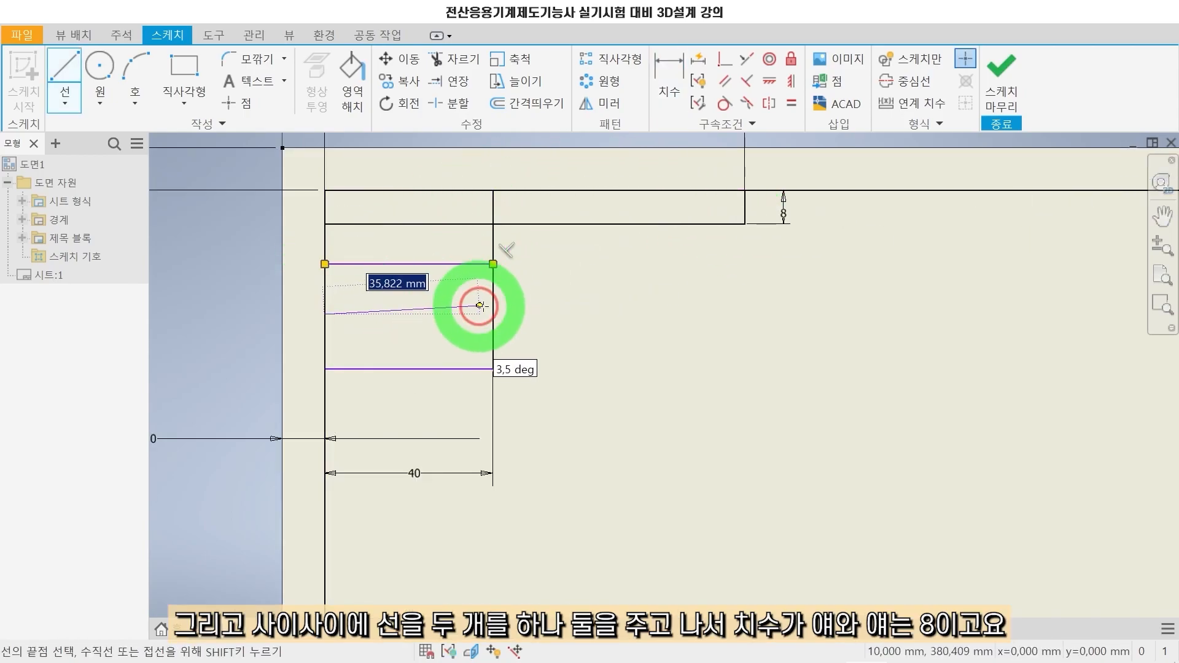
{"action": "left_click", "coordinate": [493, 315]}
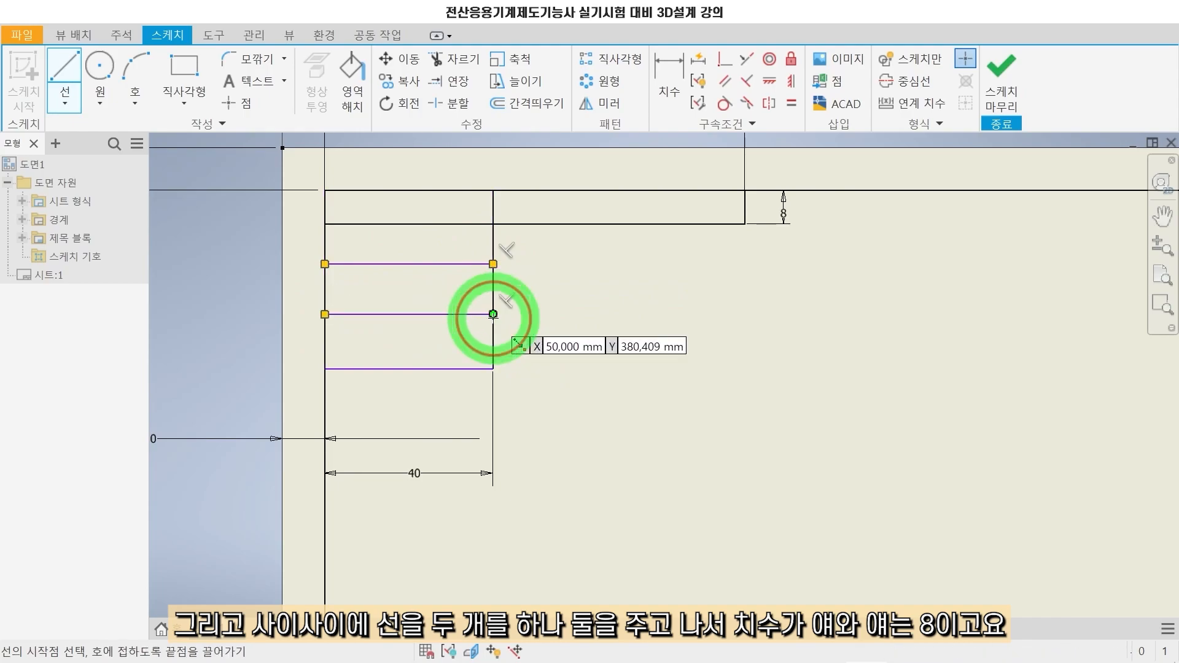
Dimension the two title block rows directly below the long rectangle to 8 mm high each.
{"action": "key", "text": "d"}
{"action": "left_click", "coordinate": [462, 224]}
{"action": "left_click", "coordinate": [458, 264]}
{"action": "left_click", "coordinate": [545, 255]}
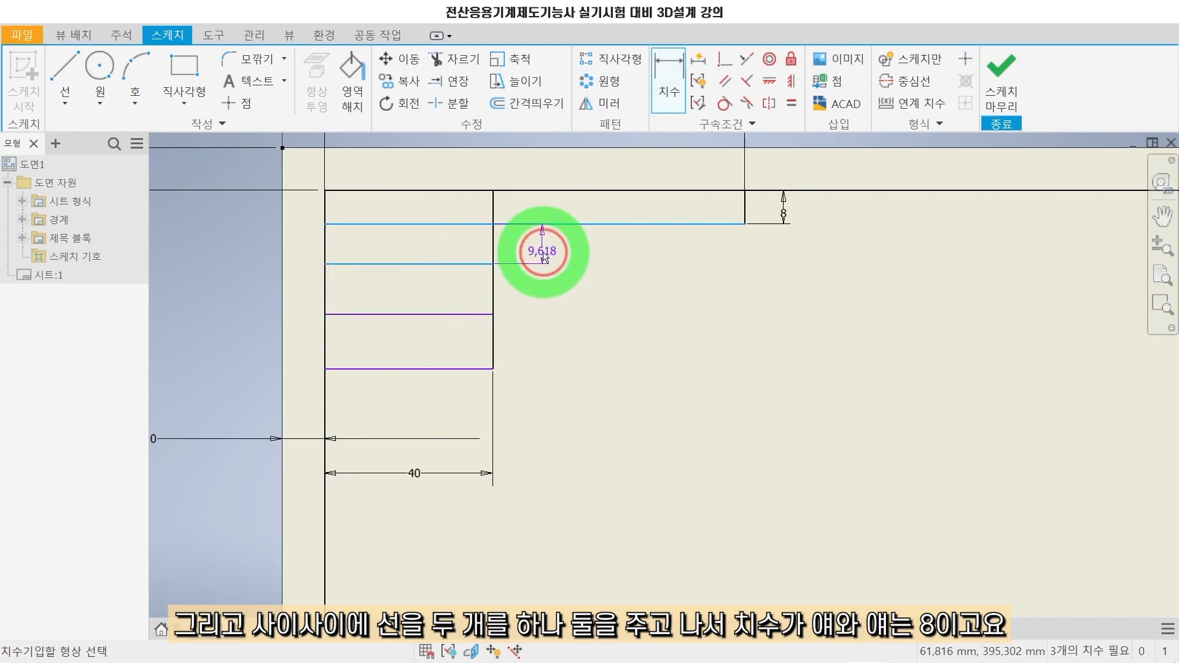
{"action": "type", "text": "8"}
{"action": "key", "text": "Return"}
{"action": "left_click", "coordinate": [466, 257]}
{"action": "left_click", "coordinate": [465, 315]}
{"action": "left_click", "coordinate": [527, 281]}
{"action": "type", "text": "8"}
{"action": "key", "text": "Return"}
Dimension the bottom row of the title block to 8 mm high.
{"action": "left_click", "coordinate": [449, 370]}
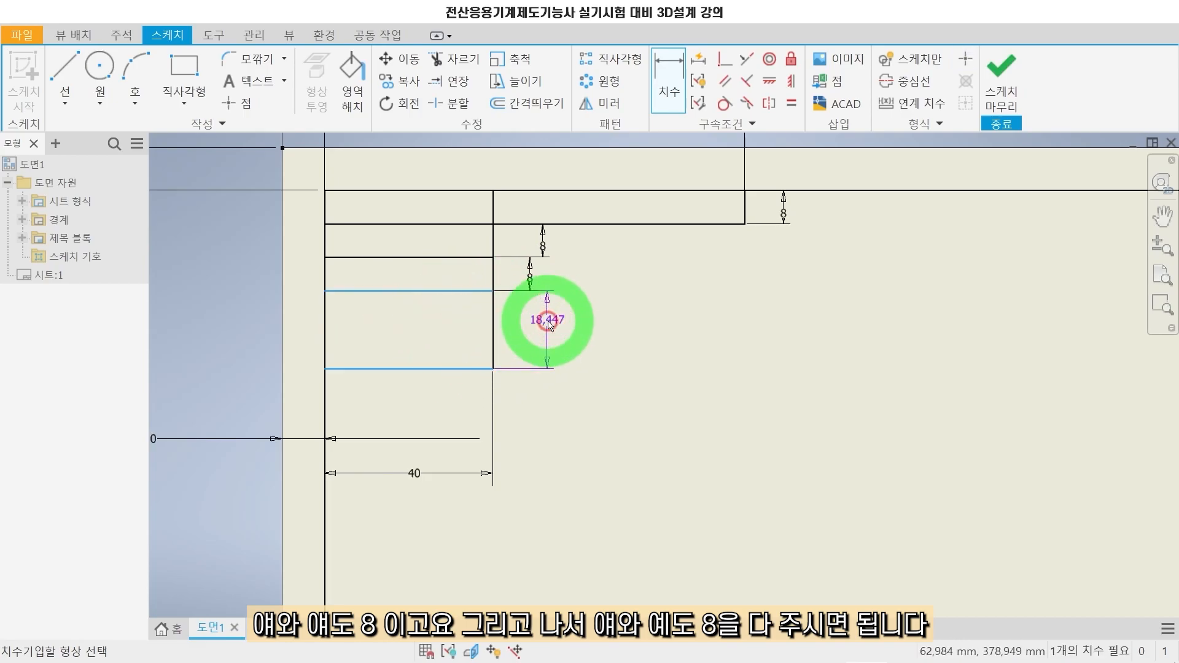
{"action": "left_click", "coordinate": [546, 320]}
{"action": "type", "text": "8"}
{"action": "key", "text": "Return"}
Draw a vertical line from the midpoint of the 40 mm rectangle's bottom edge up to its top edge, splitting it into two columns.
{"action": "key", "text": "l"}
{"action": "left_click", "coordinate": [409, 324]}
{"action": "left_click", "coordinate": [409, 191]}
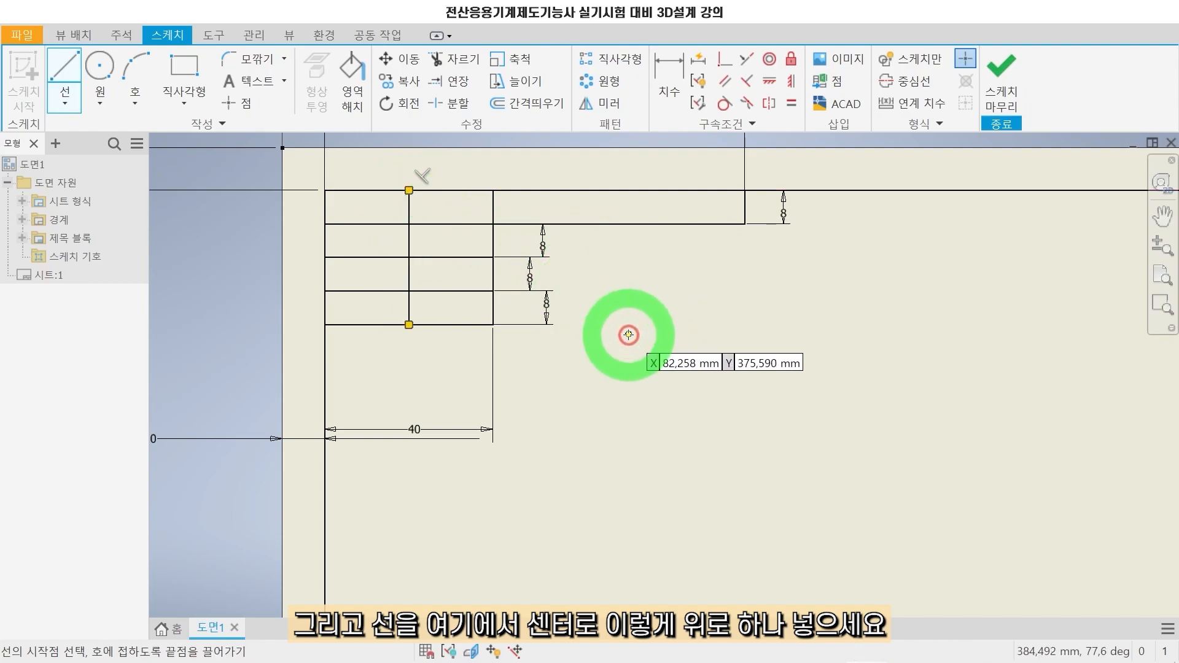
{"action": "key", "text": "Escape"}
Draw a diagonal line from upper-right to lower-left corner in each of the three cells of the title block's top row.
{"action": "middle_click_drag", "start_coordinate": [690, 358], "coordinate": [774, 378]}
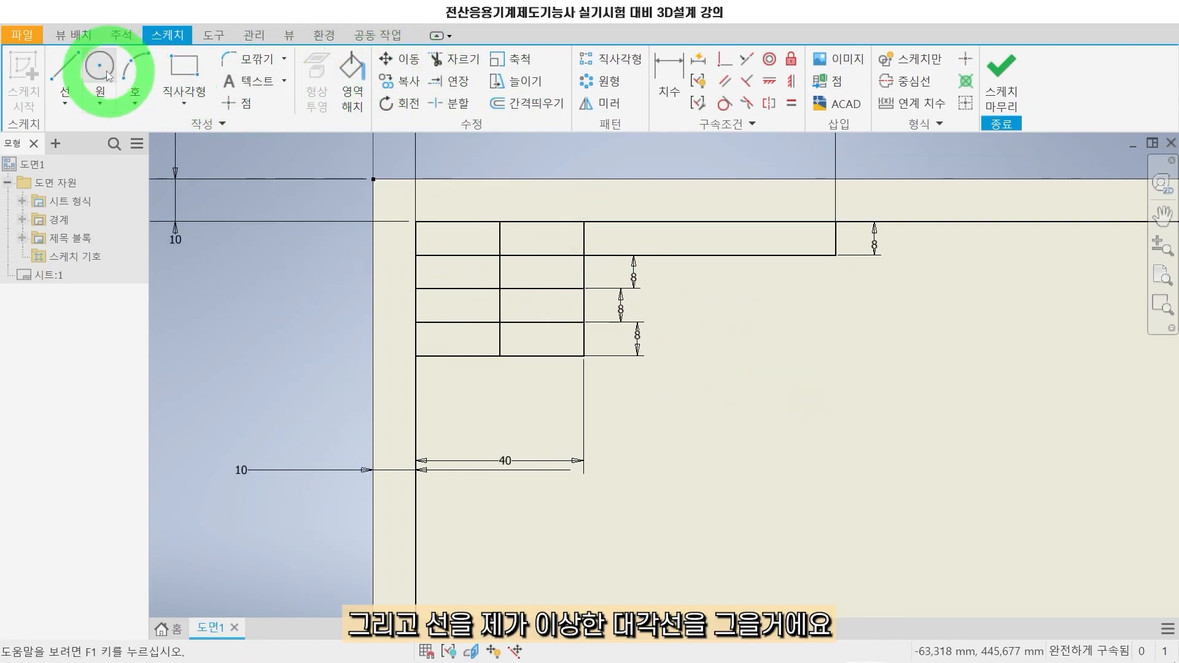
{"action": "left_click", "coordinate": [85, 67]}
{"action": "left_click", "coordinate": [499, 222]}
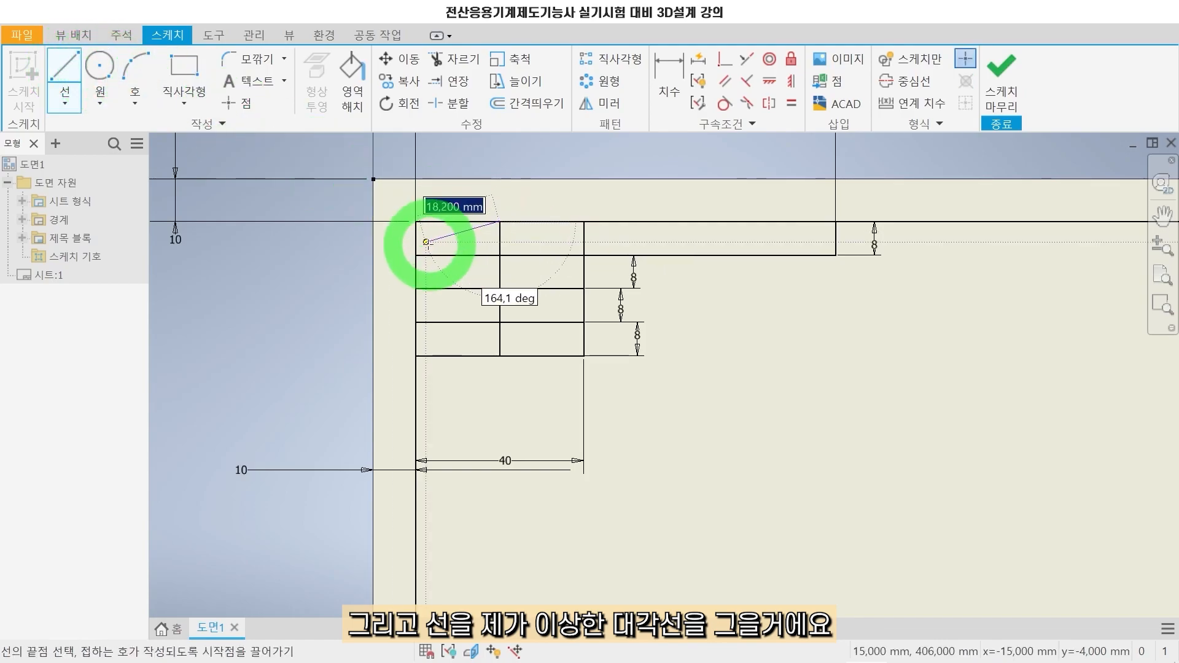
{"action": "double_click", "coordinate": [416, 254]}
{"action": "left_click", "coordinate": [583, 221]}
{"action": "double_click", "coordinate": [498, 255]}
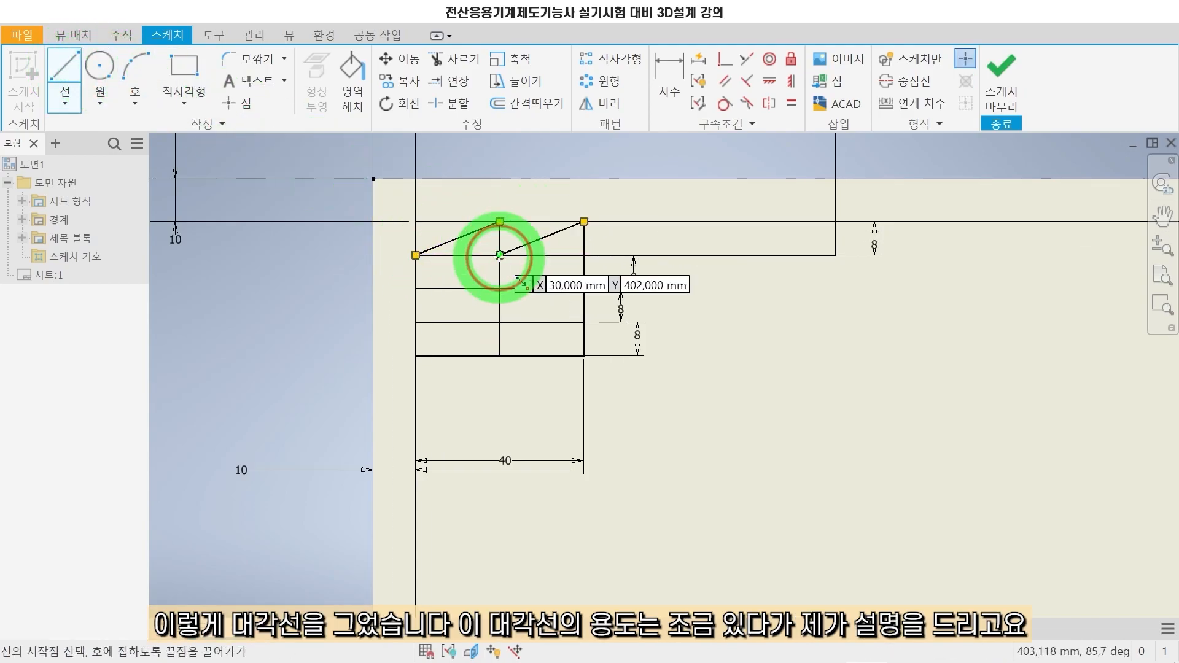
{"action": "left_click", "coordinate": [835, 222]}
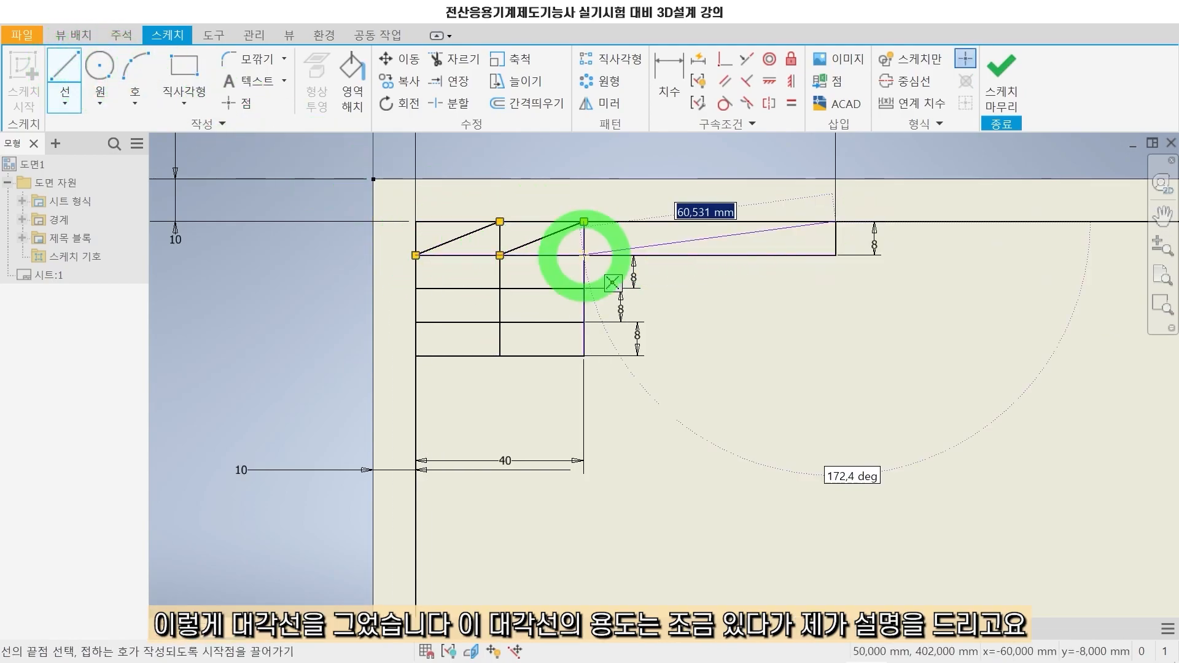
{"action": "left_click", "coordinate": [584, 256]}
Draw upper-right to lower-left diagonal lines in both cells of the title block's second and third rows.
{"action": "double_click", "coordinate": [499, 288]}
{"action": "left_click", "coordinate": [500, 255]}
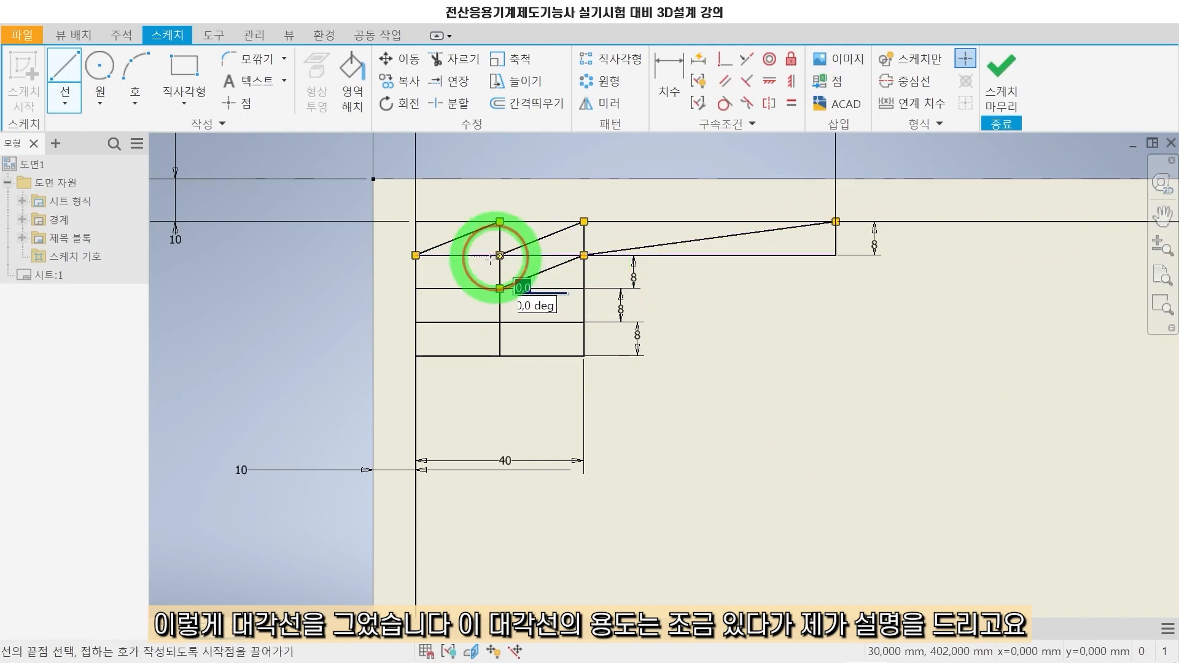
{"action": "double_click", "coordinate": [416, 288]}
{"action": "left_click", "coordinate": [500, 288]}
{"action": "double_click", "coordinate": [416, 322]}
{"action": "left_click", "coordinate": [584, 288]}
{"action": "double_click", "coordinate": [500, 321]}
Draw parallel diagonal lines across both cells of the title block's bottom row.
{"action": "left_click", "coordinate": [500, 322]}
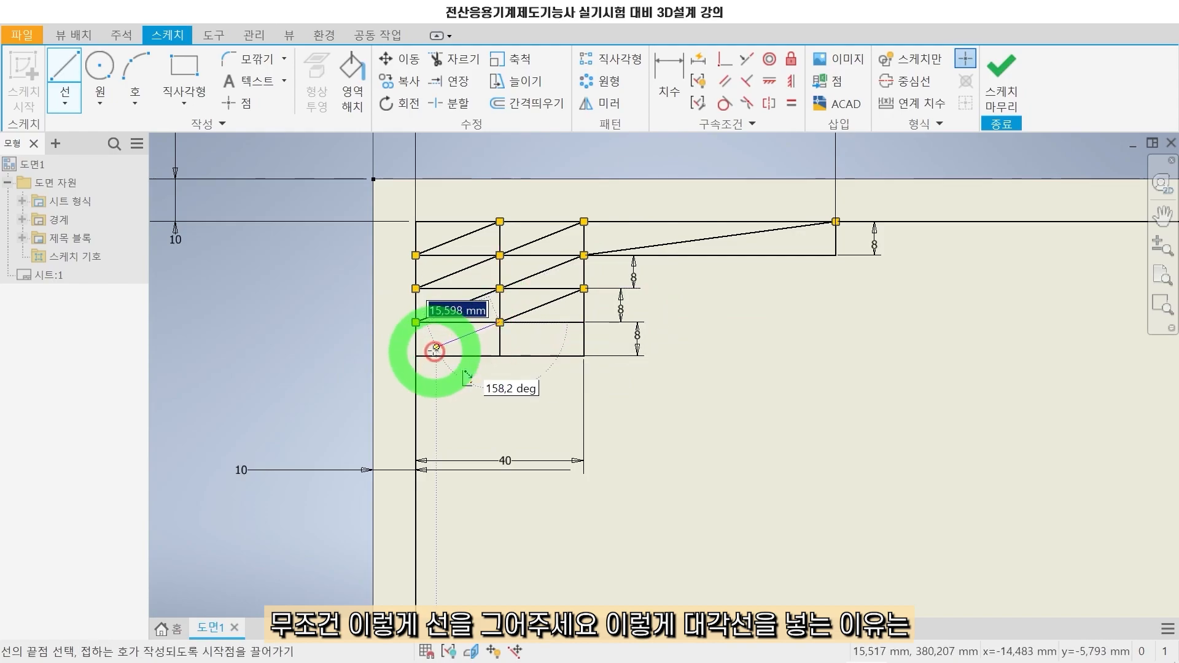
{"action": "double_click", "coordinate": [415, 356]}
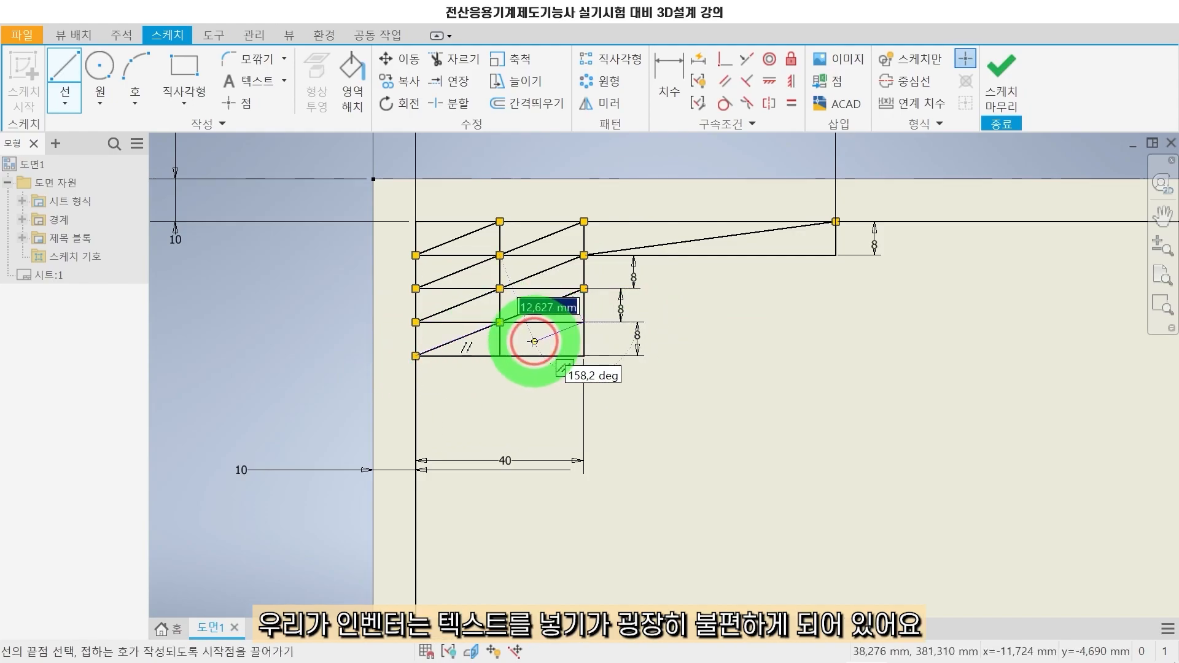
{"action": "left_click", "coordinate": [500, 355]}
{"action": "double_click", "coordinate": [585, 322]}
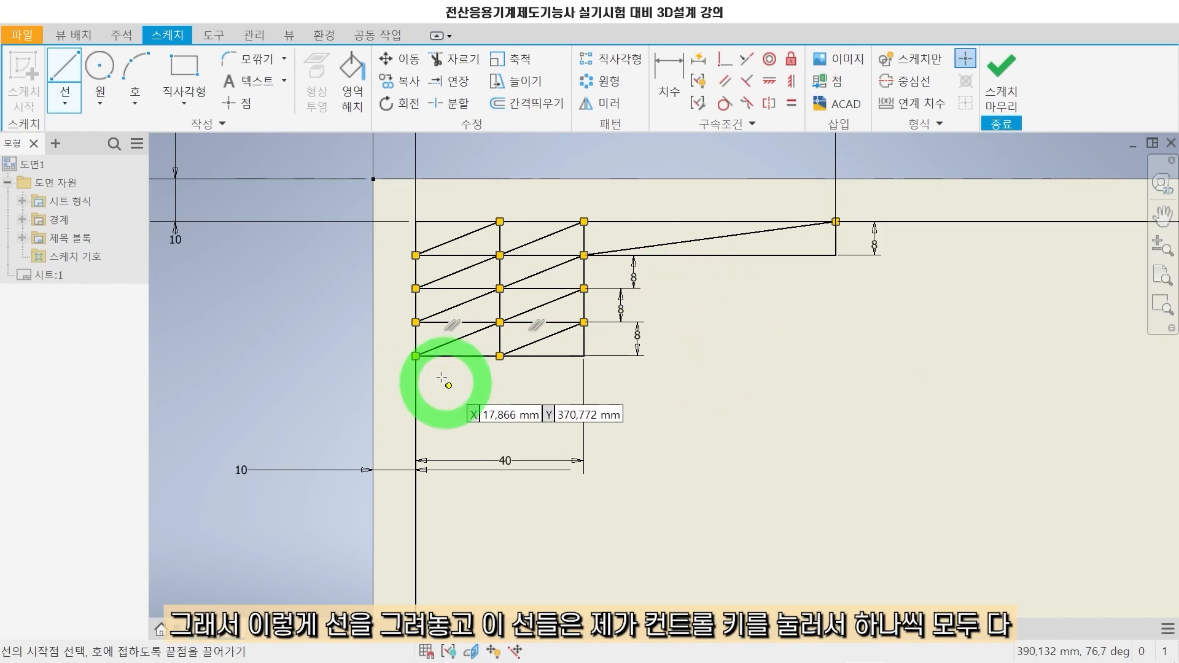
{"action": "key", "text": "Escape"}
Convert all the diagonal lines in the title block cells to sketch-only geometry.
{"action": "left_click", "coordinate": [563, 239]}
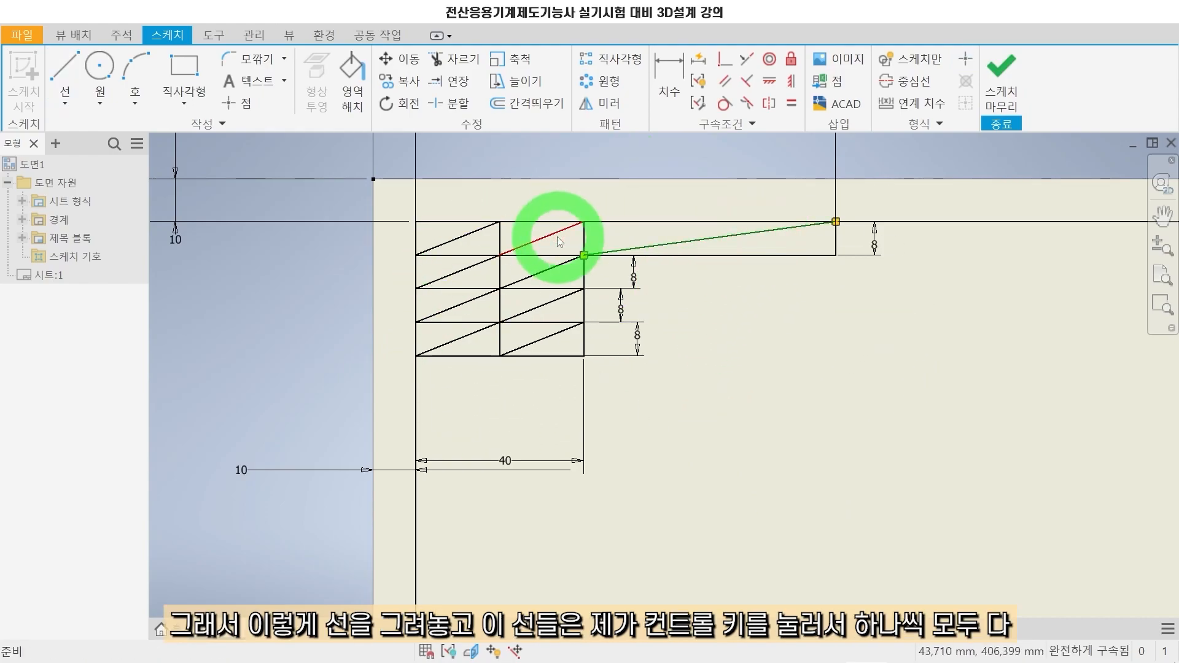
{"action": "left_click", "coordinate": [559, 240], "text": "ctrl"}
{"action": "left_click", "coordinate": [473, 236], "text": "ctrl"}
{"action": "left_click", "coordinate": [474, 269], "text": "ctrl"}
{"action": "left_click", "coordinate": [535, 271], "text": "ctrl"}
{"action": "left_click", "coordinate": [487, 296], "text": "ctrl"}
{"action": "left_click", "coordinate": [534, 310], "text": "ctrl"}
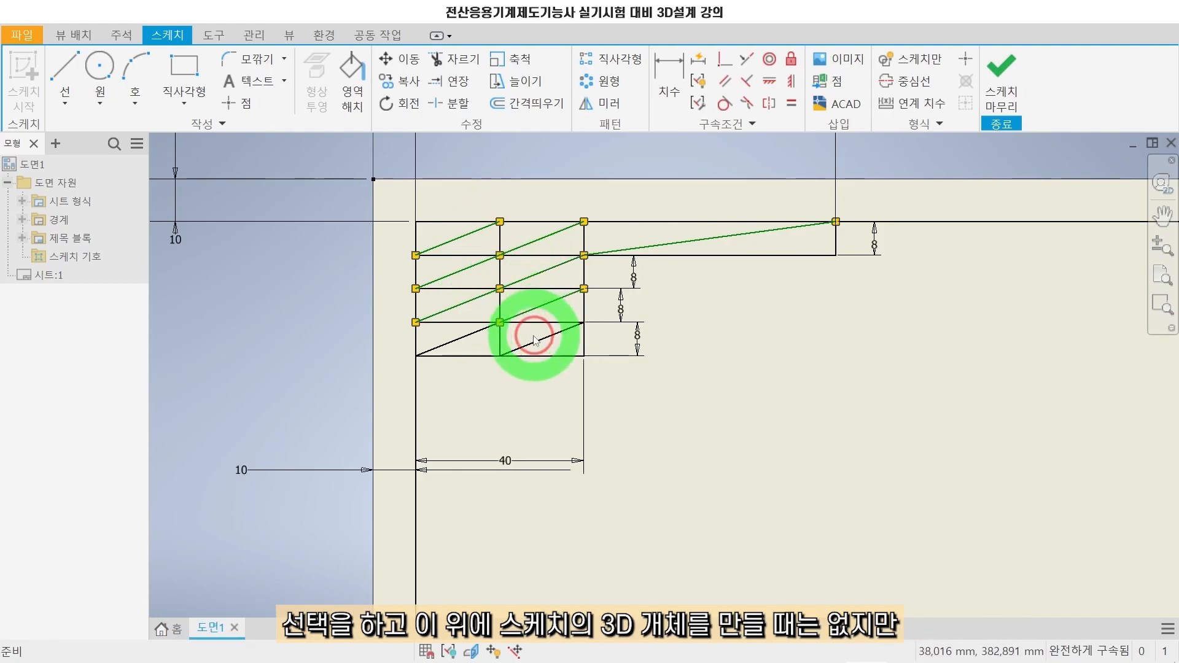
{"action": "left_click", "coordinate": [535, 337], "text": "ctrl"}
{"action": "left_click", "coordinate": [461, 337], "text": "ctrl"}
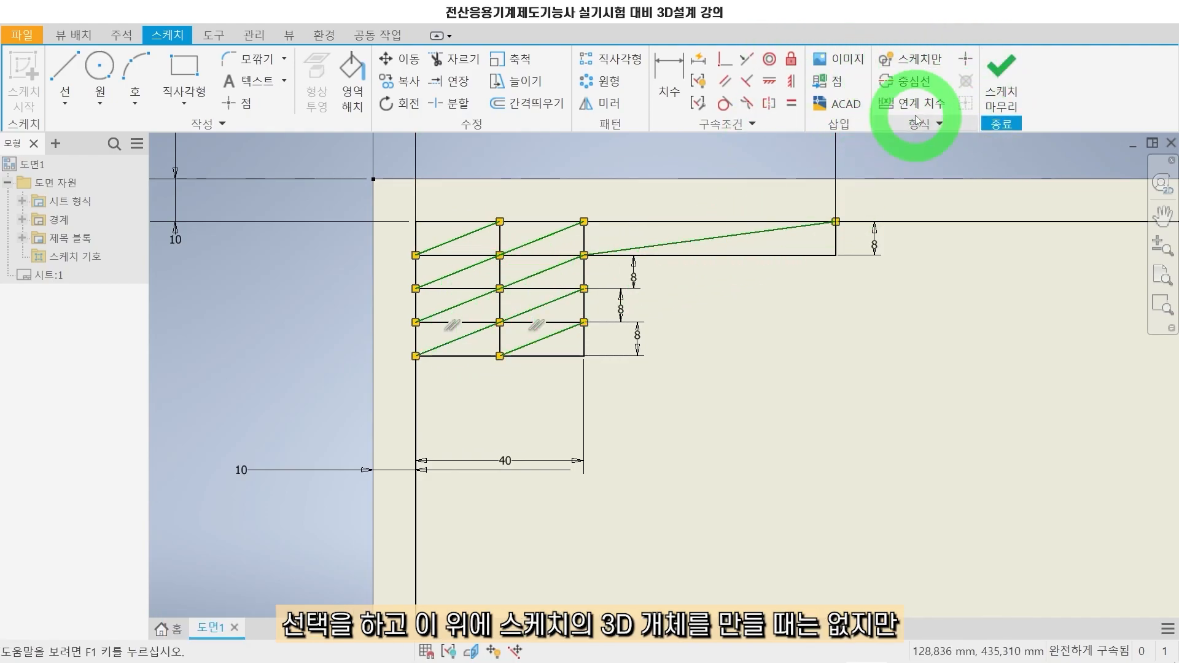
{"action": "left_click", "coordinate": [907, 62]}
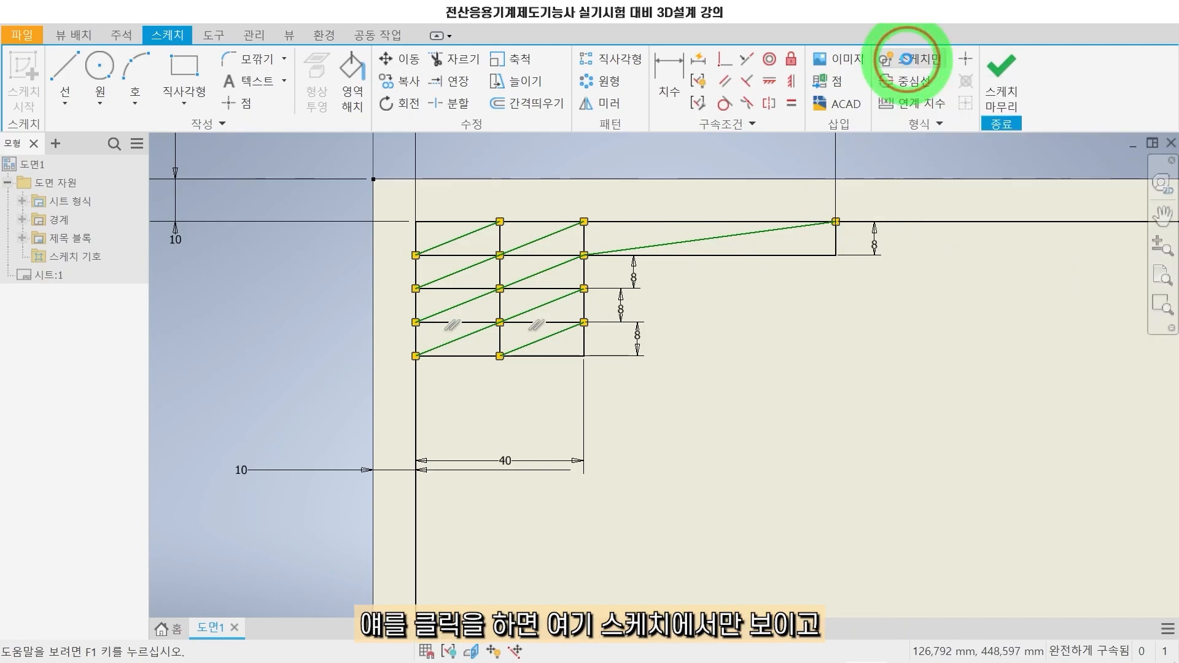
Turn off the sketch-only format for the diagonal line in the second cell of the title block's bottom row.
{"action": "left_click", "coordinate": [779, 391]}
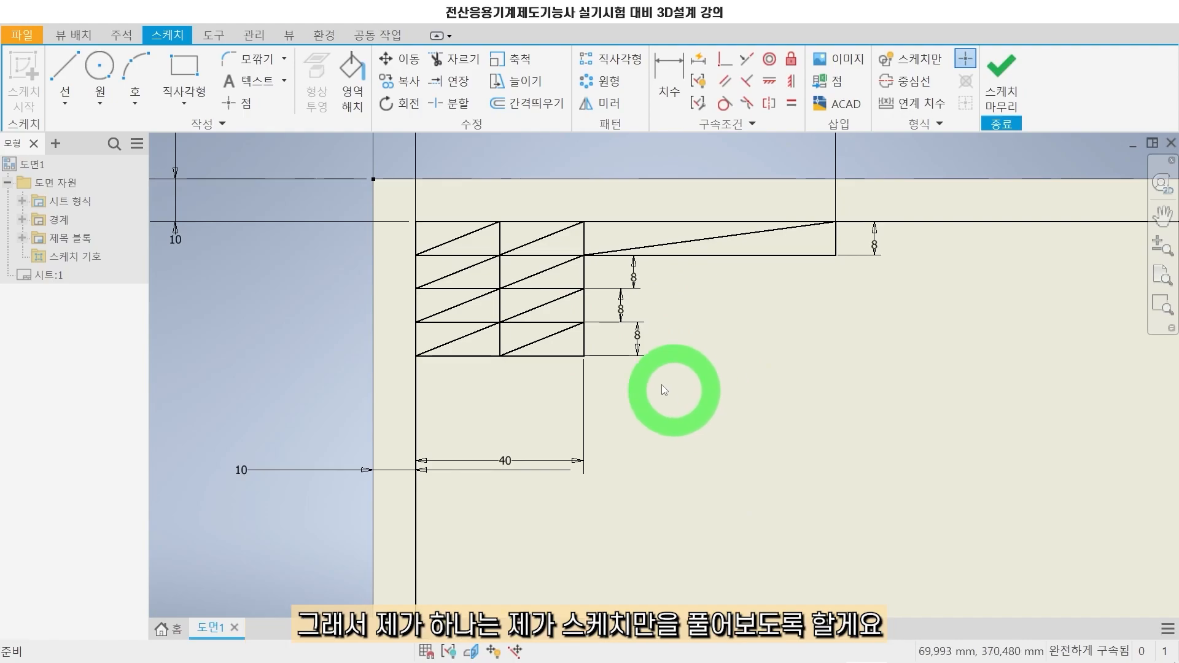
{"action": "left_click", "coordinate": [553, 334]}
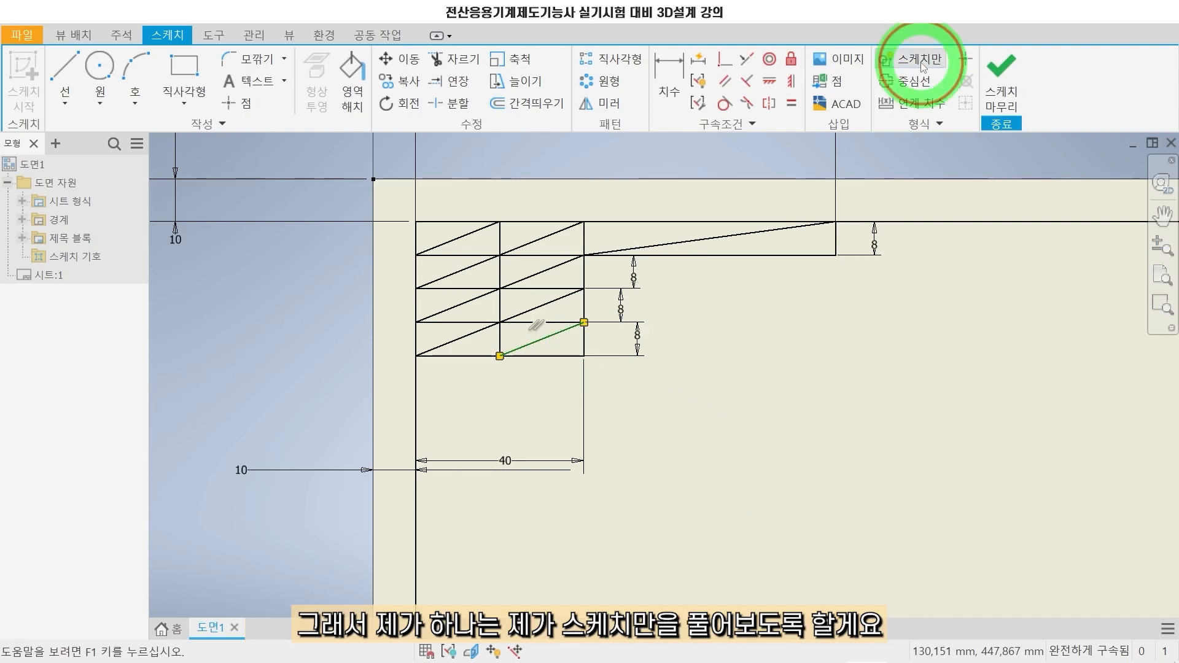
{"action": "left_click", "coordinate": [683, 430]}
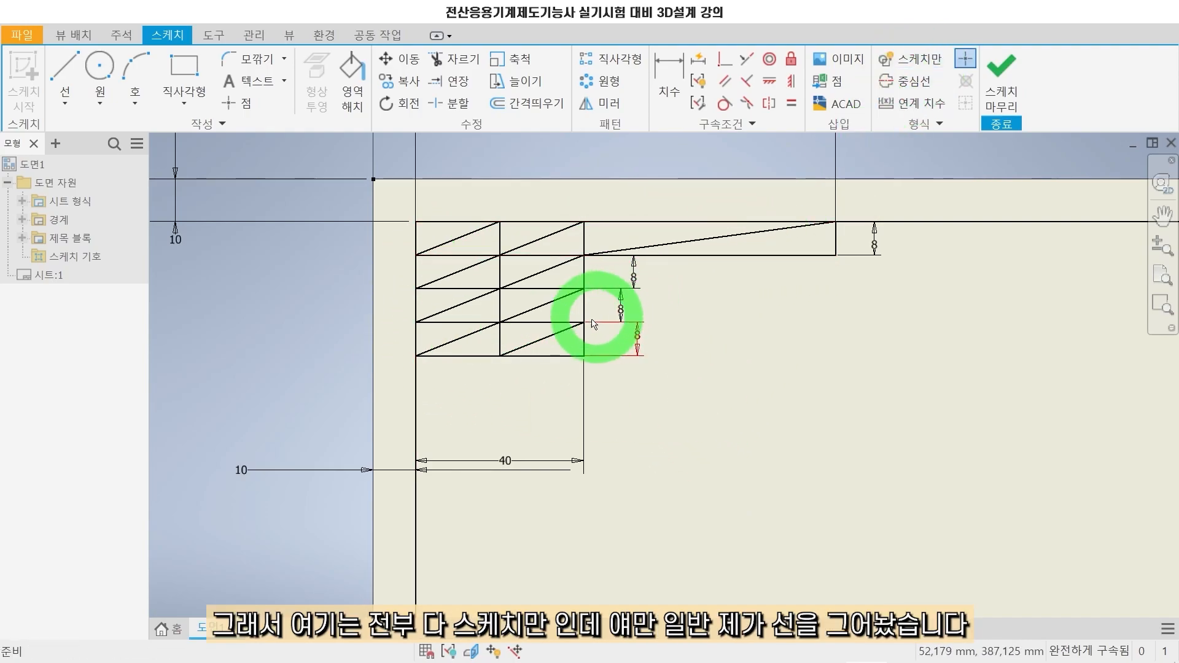
{"action": "left_click", "coordinate": [557, 334]}
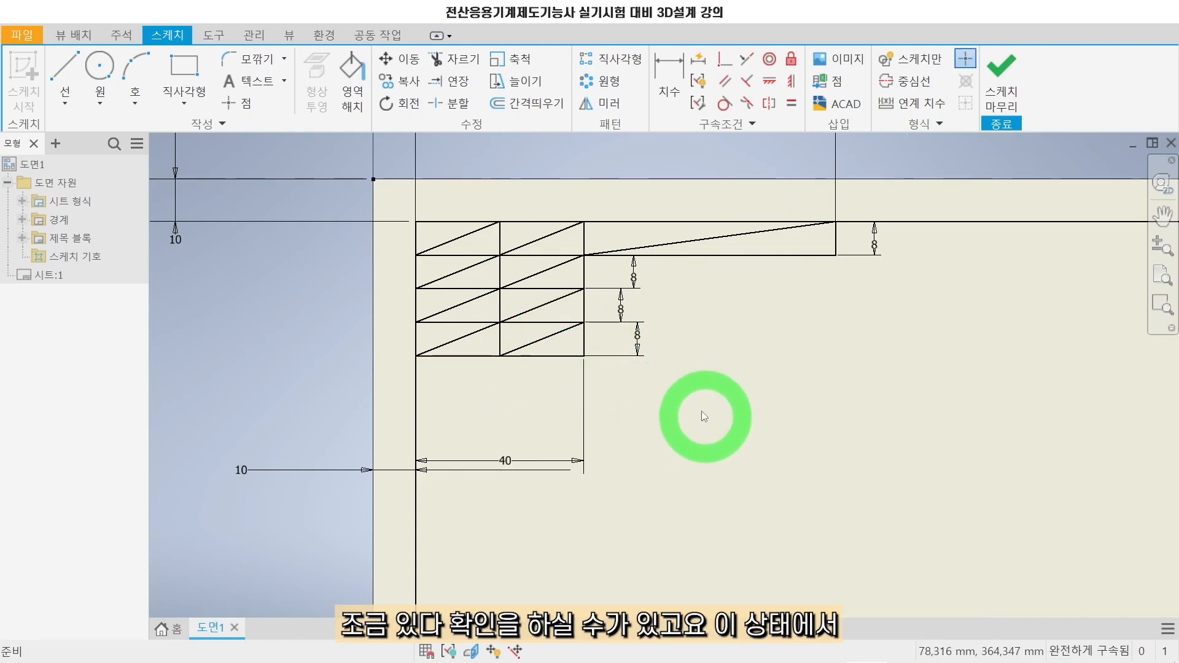
Create the text 수험번호 in the empty area beside the title block, using text style 3.5 with centre and middle justification.
{"action": "left_click", "coordinate": [250, 81]}
{"action": "left_click", "coordinate": [838, 462]}
{"action": "left_click", "coordinate": [595, 286]}
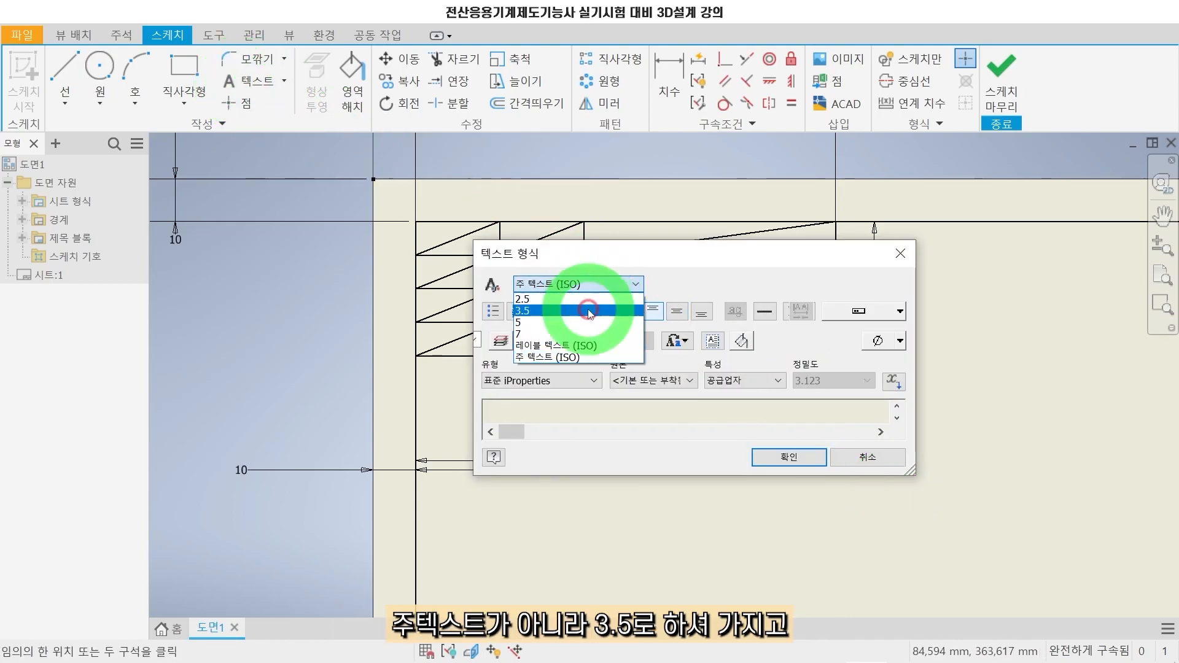
{"action": "left_click", "coordinate": [587, 308]}
{"action": "left_click", "coordinate": [699, 410]}
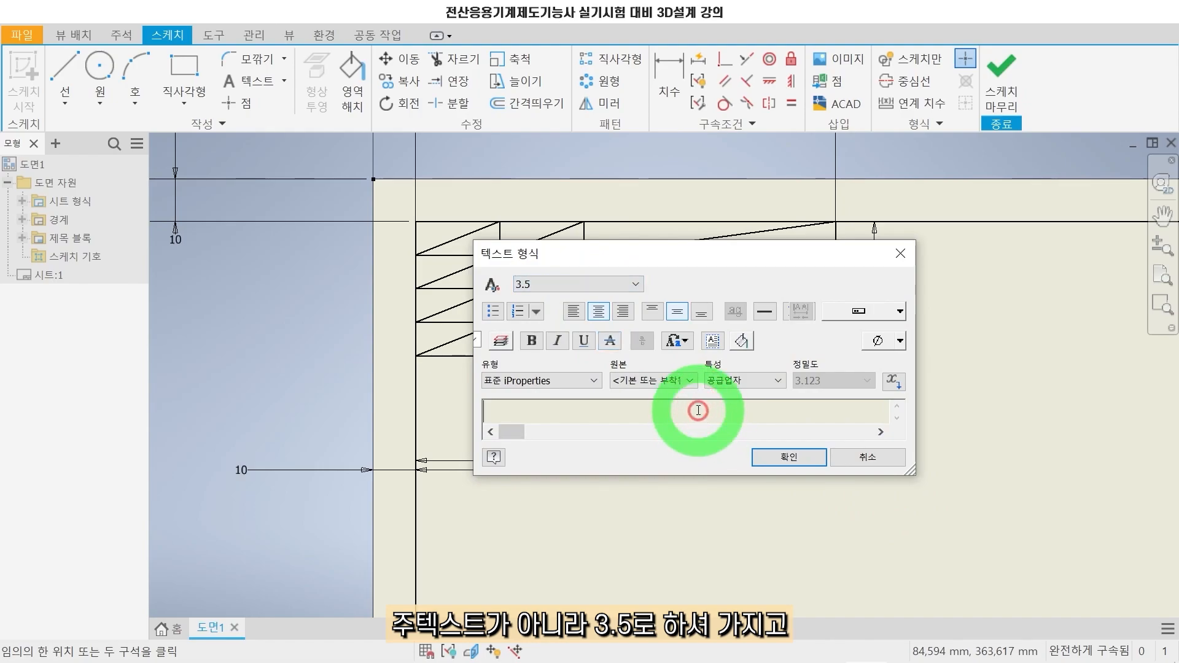
{"action": "type", "text": "수허"}
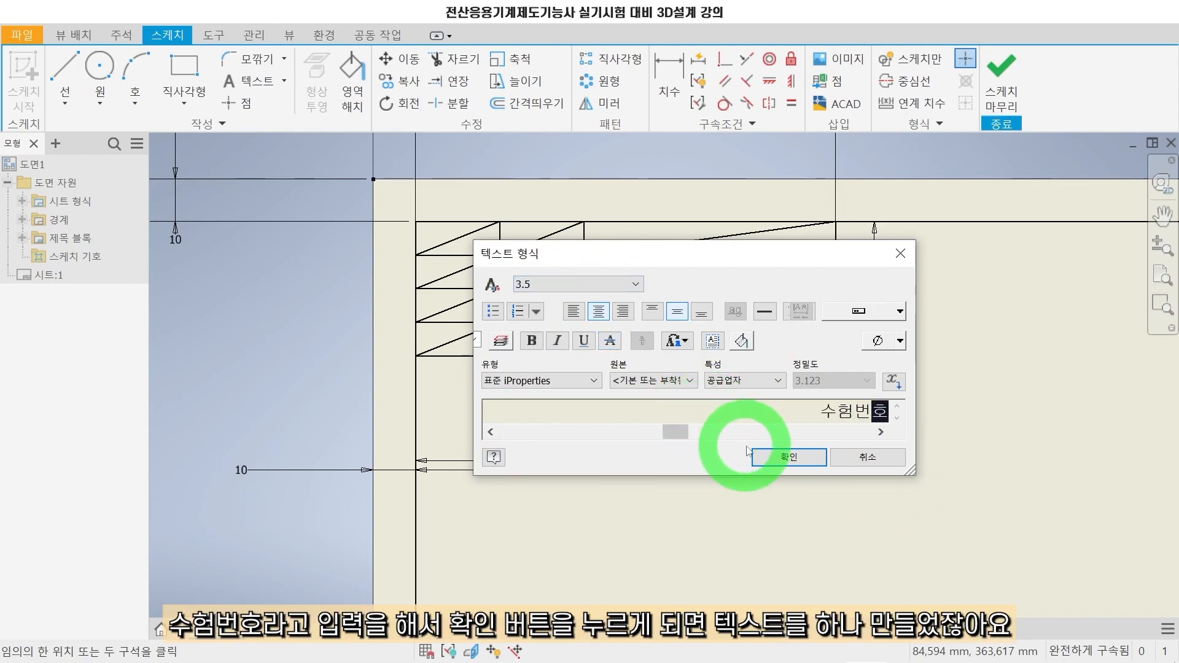
{"action": "left_click", "coordinate": [788, 457]}
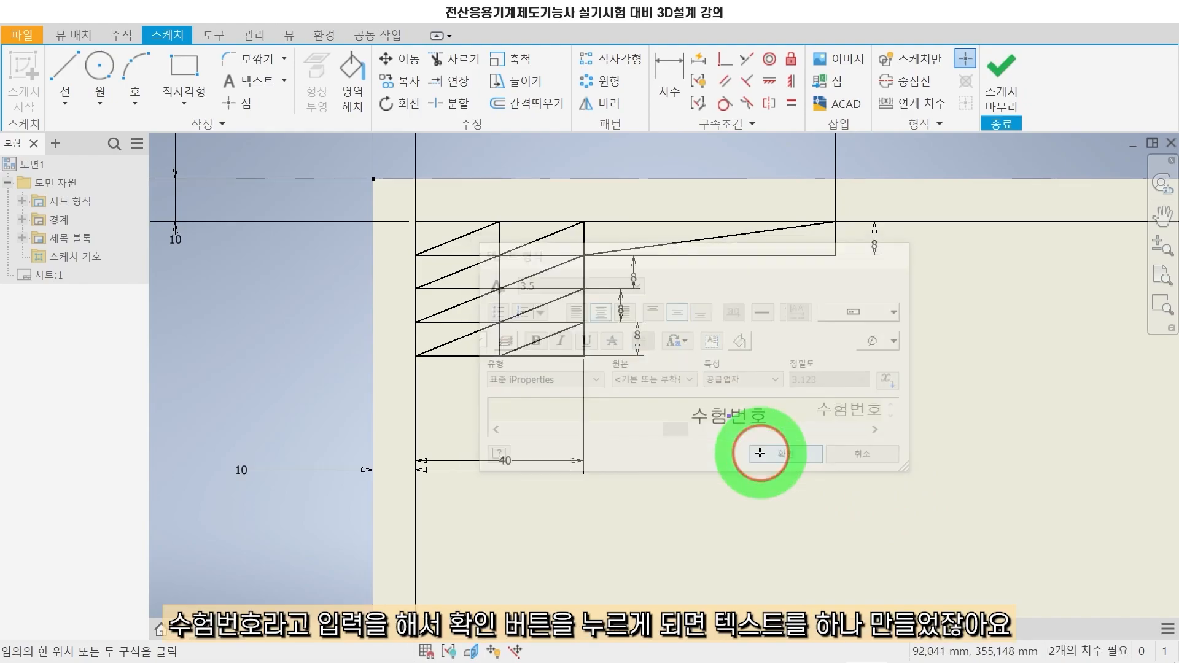
Copy the 수험번호 text and paste eight copies of it onto the sheet.
{"action": "left_click", "coordinate": [755, 420]}
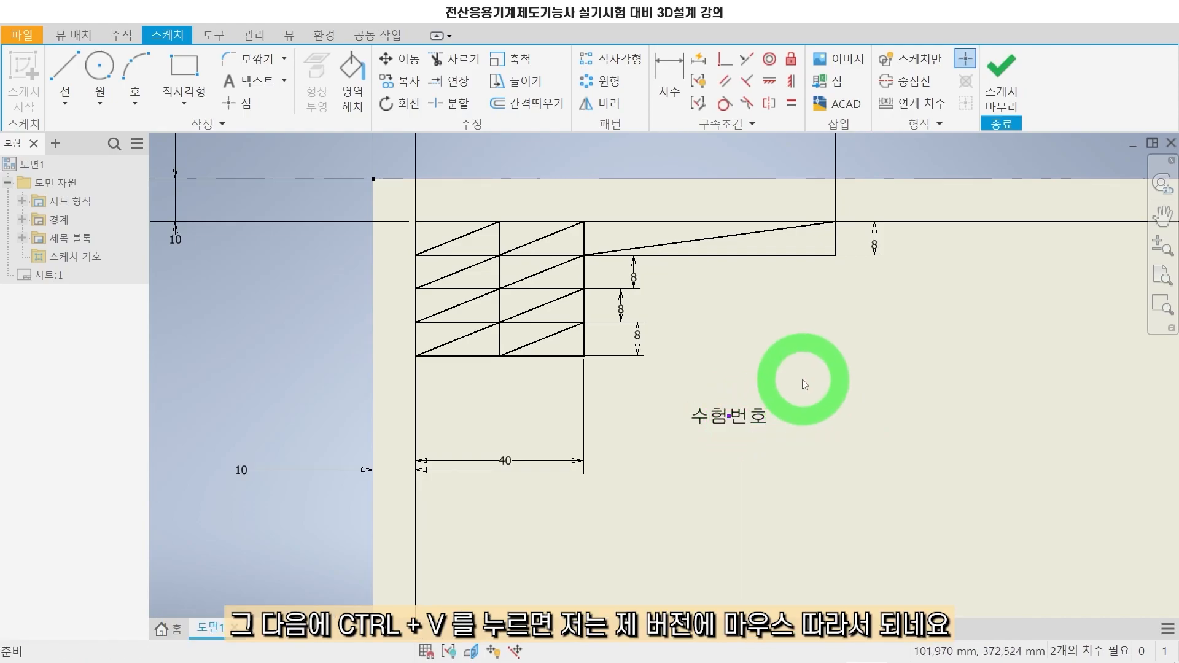
{"action": "key", "text": "ctrl+v"}
{"action": "key", "text": "ctrl+v"}
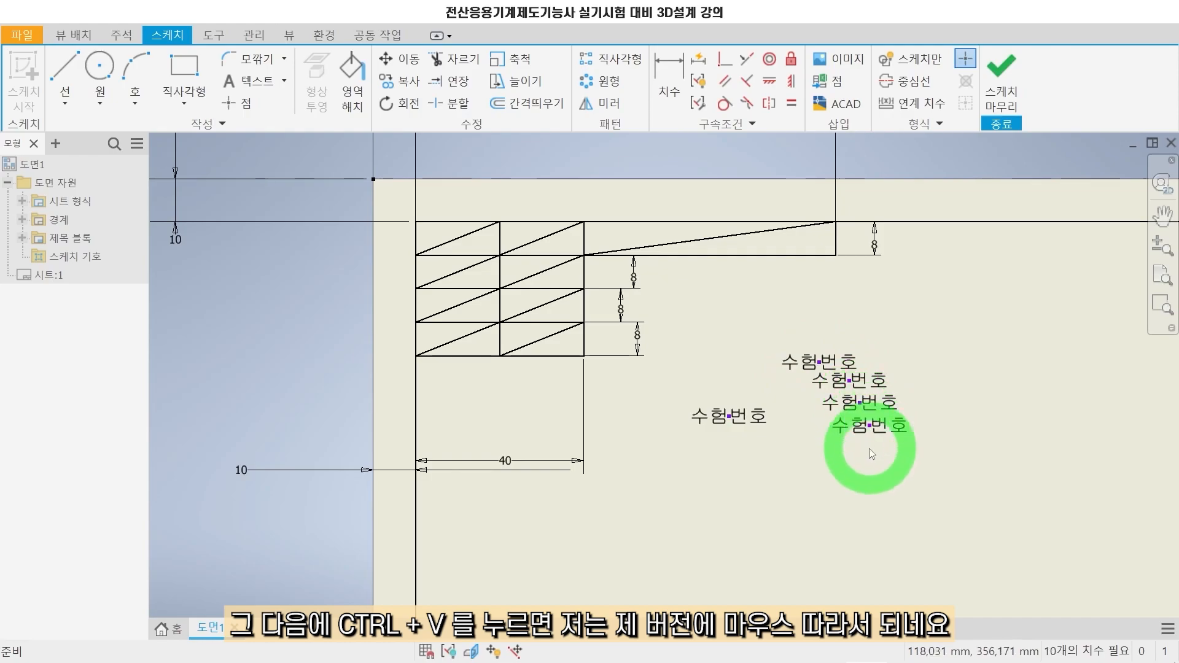
{"action": "key", "text": "ctrl+v"}
{"action": "key", "text": "ctrl+v"}
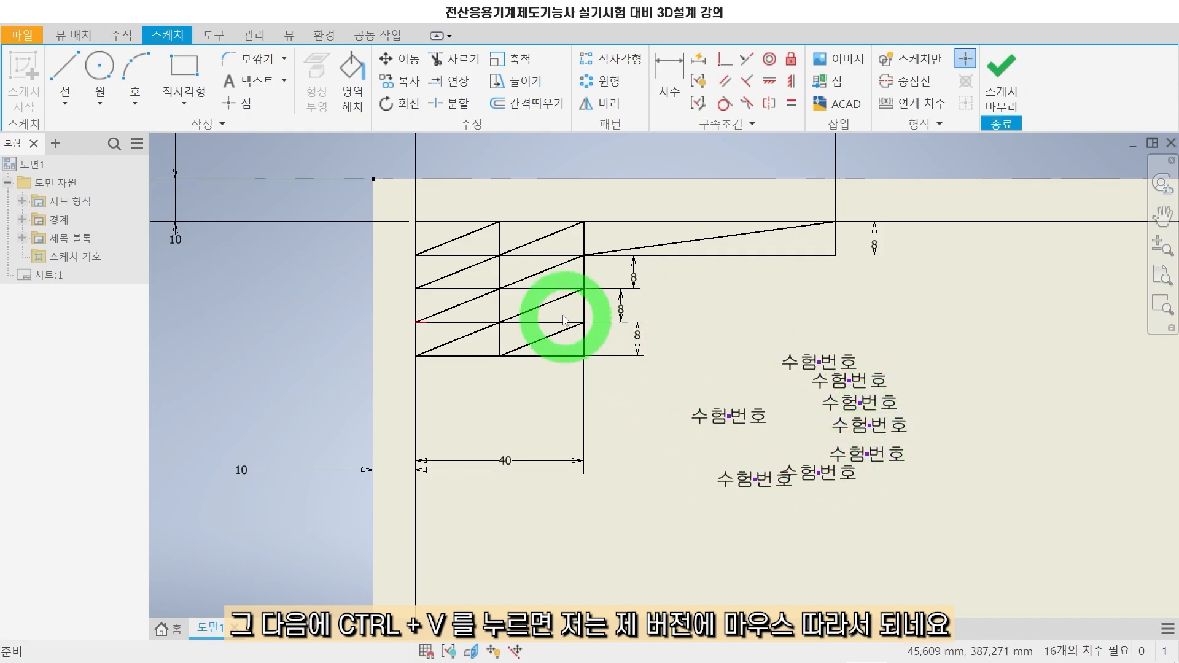
{"action": "type", "text": "수험번호"}
Snap the centre points of four 수험번호 texts to the diagonals' midpoints in the narrow cells of the first two rows.
{"action": "mouse_move", "coordinate": [476, 244]}
{"action": "left_mouse_down"}
{"action": "mouse_move", "coordinate": [837, 323]}
{"action": "mouse_move", "coordinate": [790, 346]}
{"action": "mouse_move", "coordinate": [766, 387]}
{"action": "mouse_move", "coordinate": [779, 342]}
{"action": "mouse_move", "coordinate": [823, 326]}
{"action": "mouse_move", "coordinate": [721, 274]}
{"action": "mouse_move", "coordinate": [458, 239]}
{"action": "left_mouse_up"}
{"action": "left_click", "coordinate": [820, 362]}
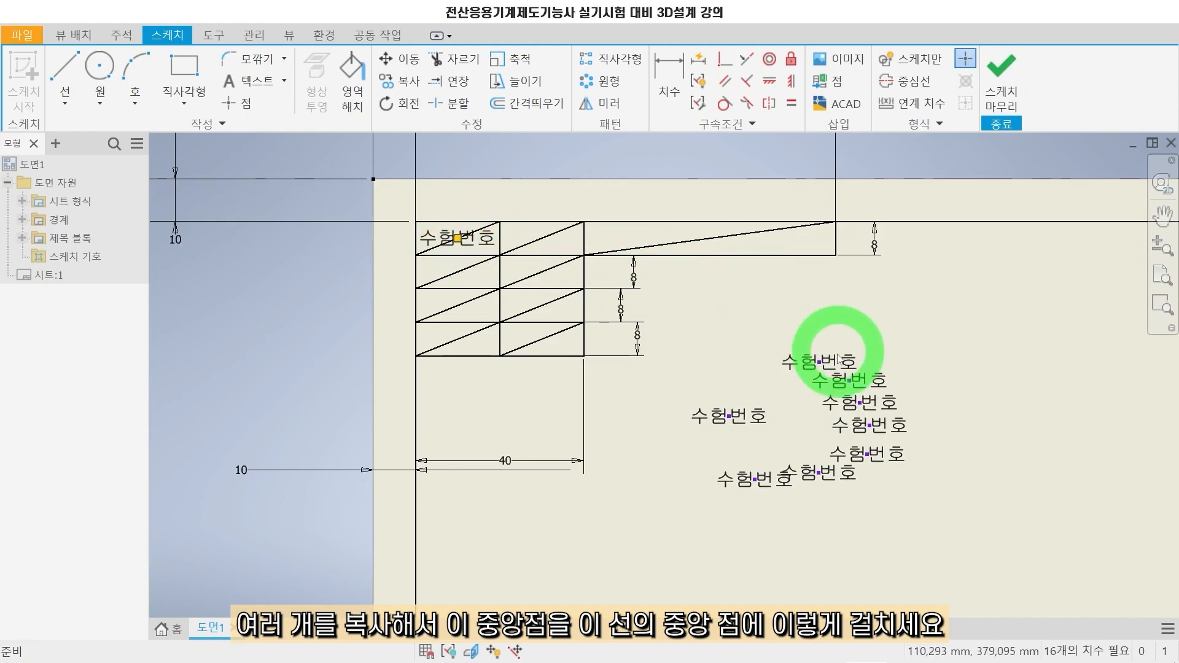
{"action": "left_click_drag", "start_coordinate": [820, 365], "coordinate": [543, 240]}
{"action": "left_click_drag", "start_coordinate": [820, 364], "coordinate": [458, 275]}
{"action": "left_click_drag", "start_coordinate": [837, 385], "coordinate": [546, 278]}
Snap the remaining 수험번호 texts to the diagonals' midpoints in the third and fourth rows and the wide top cell.
{"action": "left_click_drag", "start_coordinate": [727, 416], "coordinate": [470, 309]}
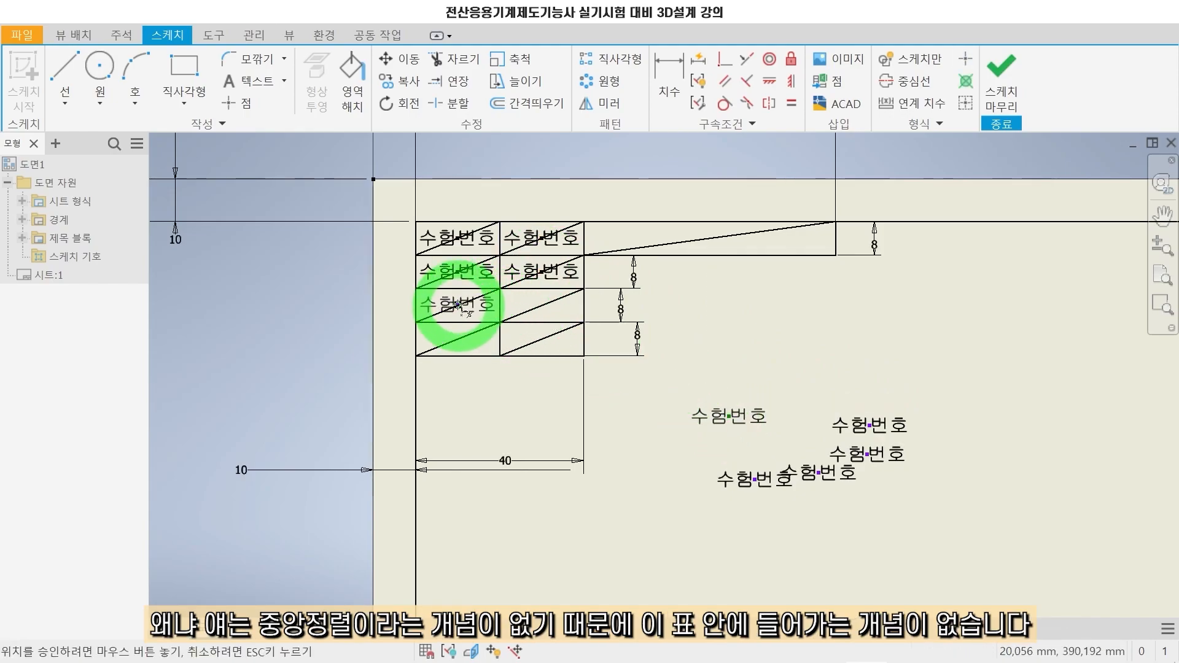
{"action": "left_click_drag", "start_coordinate": [458, 306], "coordinate": [458, 305]}
{"action": "left_click", "coordinate": [875, 430]}
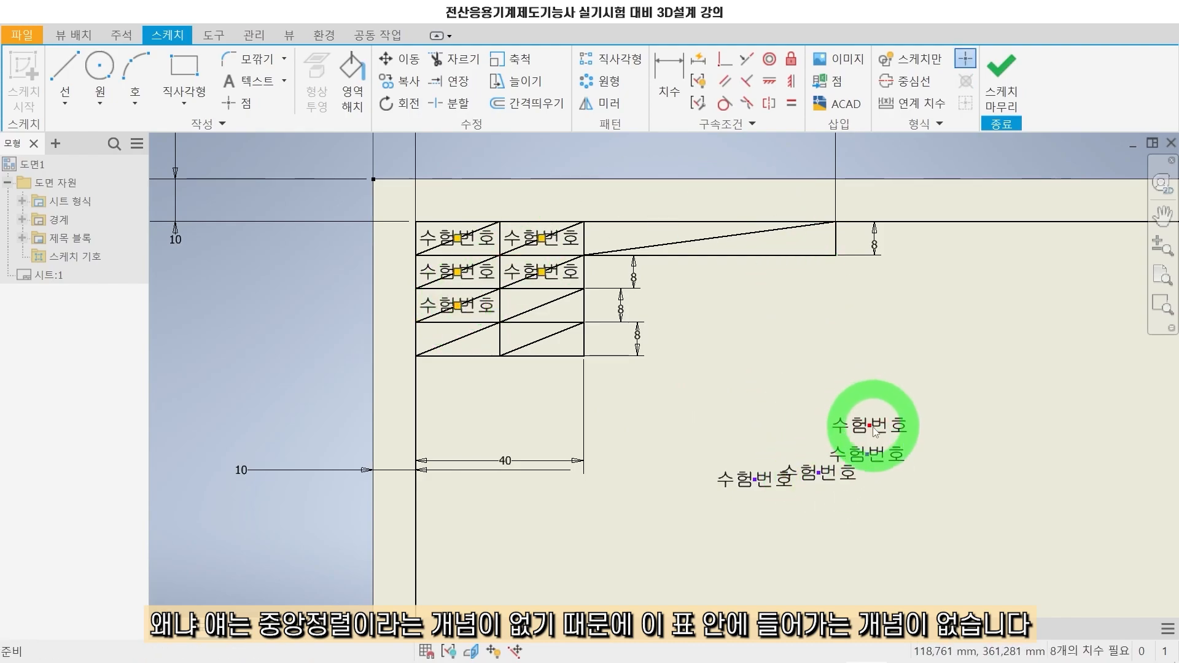
{"action": "left_click_drag", "start_coordinate": [872, 431], "coordinate": [551, 311]}
{"action": "left_click_drag", "start_coordinate": [875, 430], "coordinate": [465, 347]}
{"action": "left_click_drag", "start_coordinate": [844, 476], "coordinate": [545, 342]}
{"action": "left_click", "coordinate": [827, 477]}
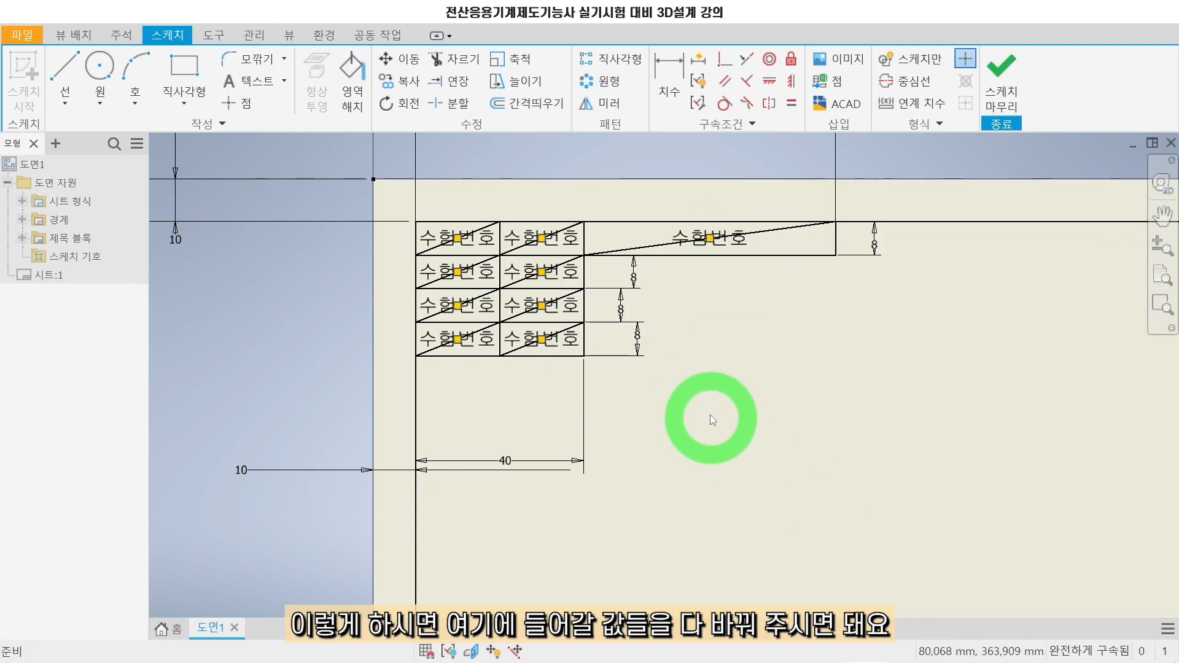
Change the text in the wide top-row cell to 전산응용기계제도기능사.
{"action": "double_click", "coordinate": [739, 245]}
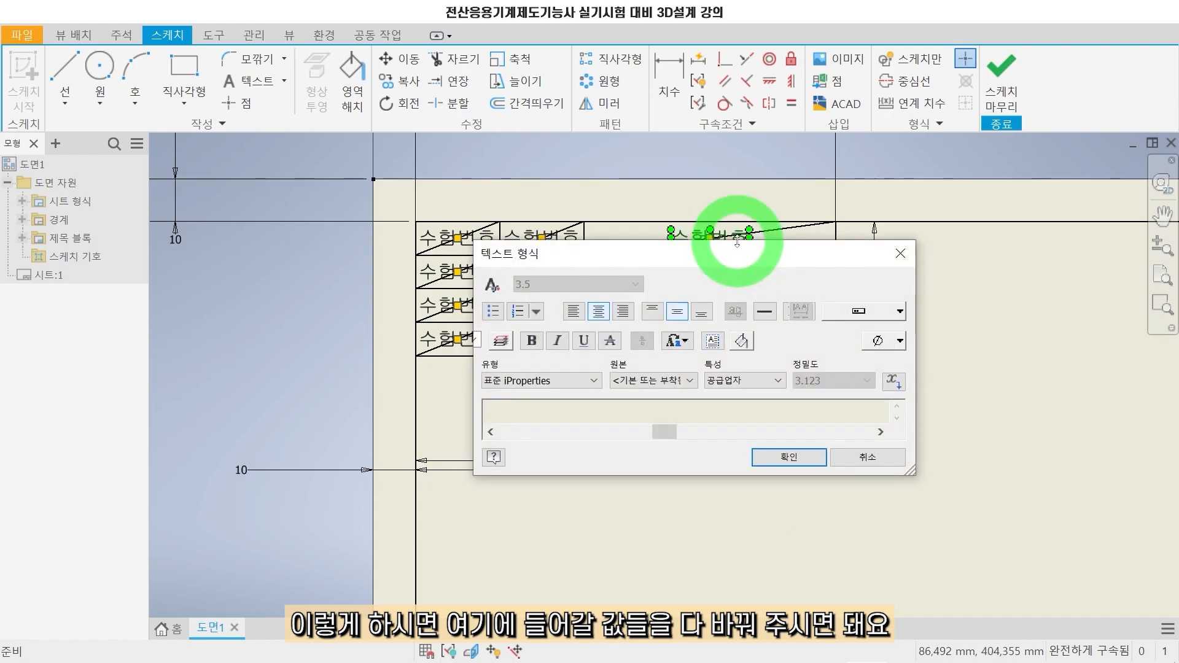
{"action": "key", "text": "Escape"}
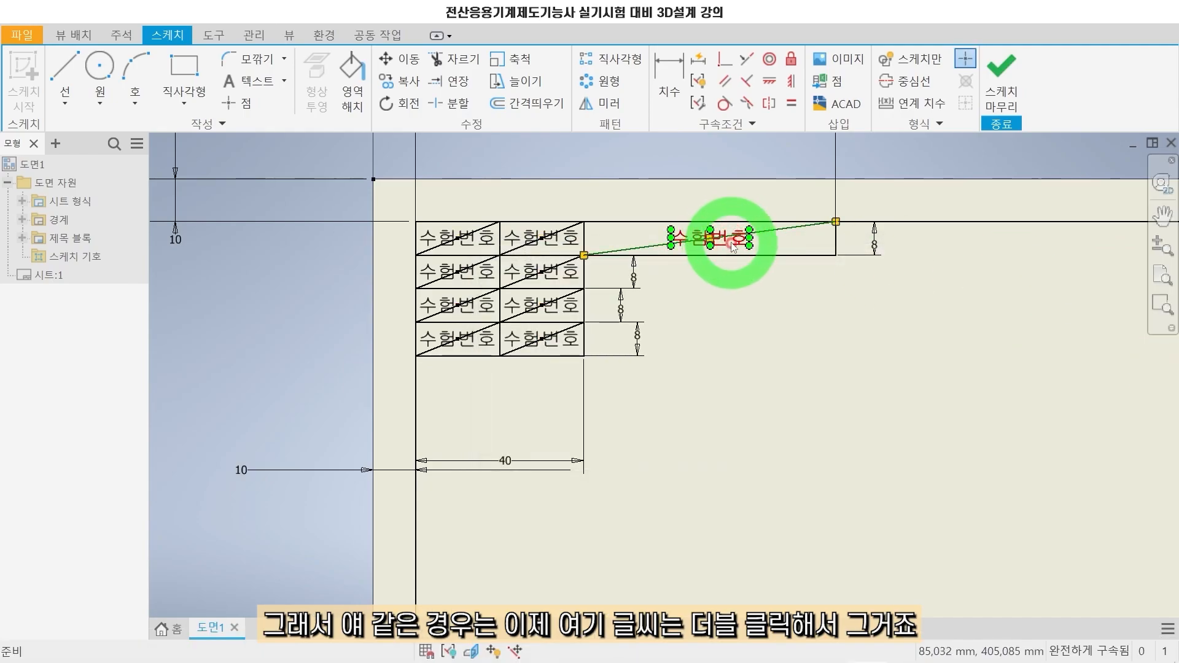
{"action": "left_click", "coordinate": [739, 241]}
{"action": "double_click", "coordinate": [740, 245]}
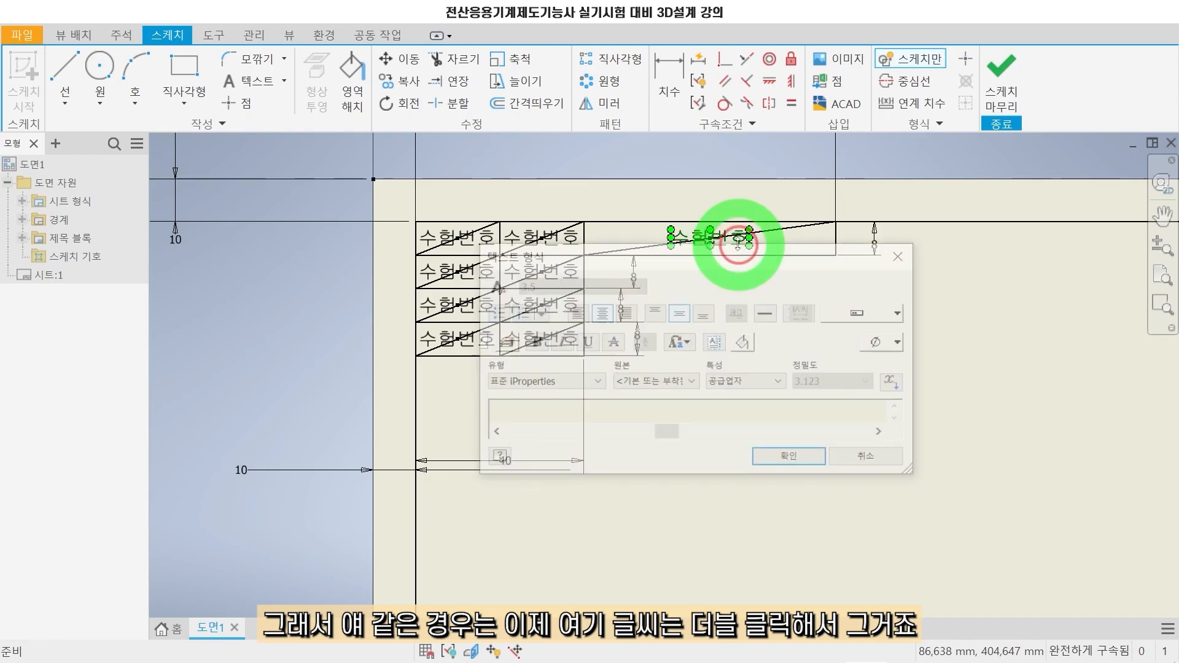
{"action": "double_click", "coordinate": [805, 419]}
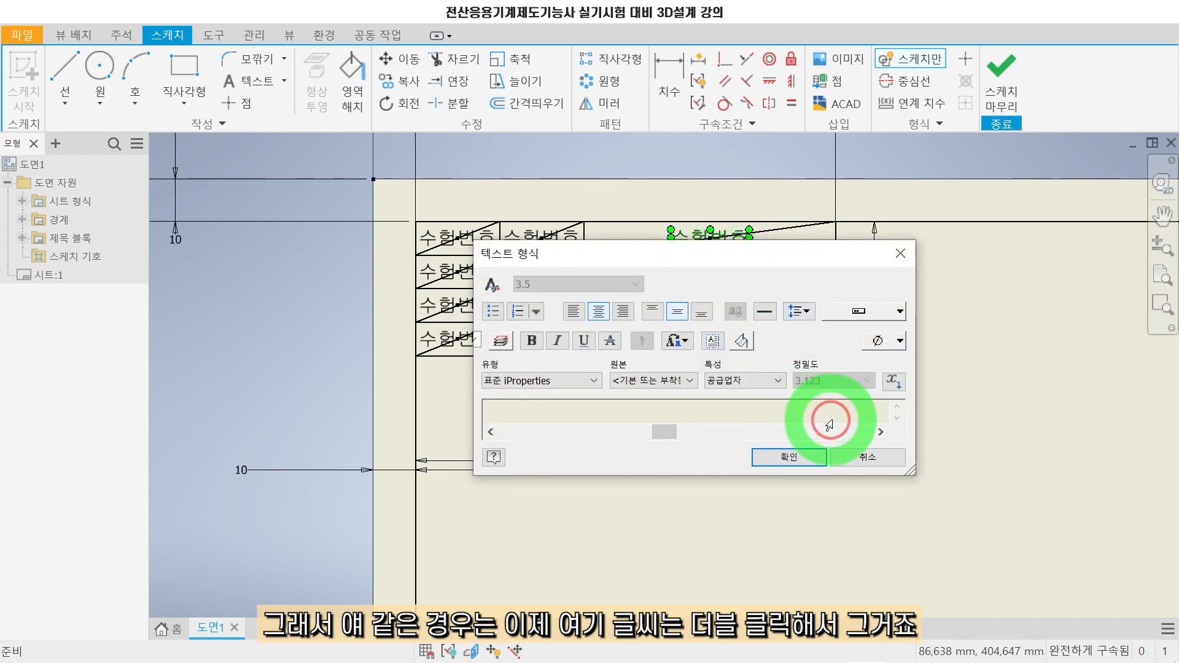
{"action": "type", "text": "전사"}
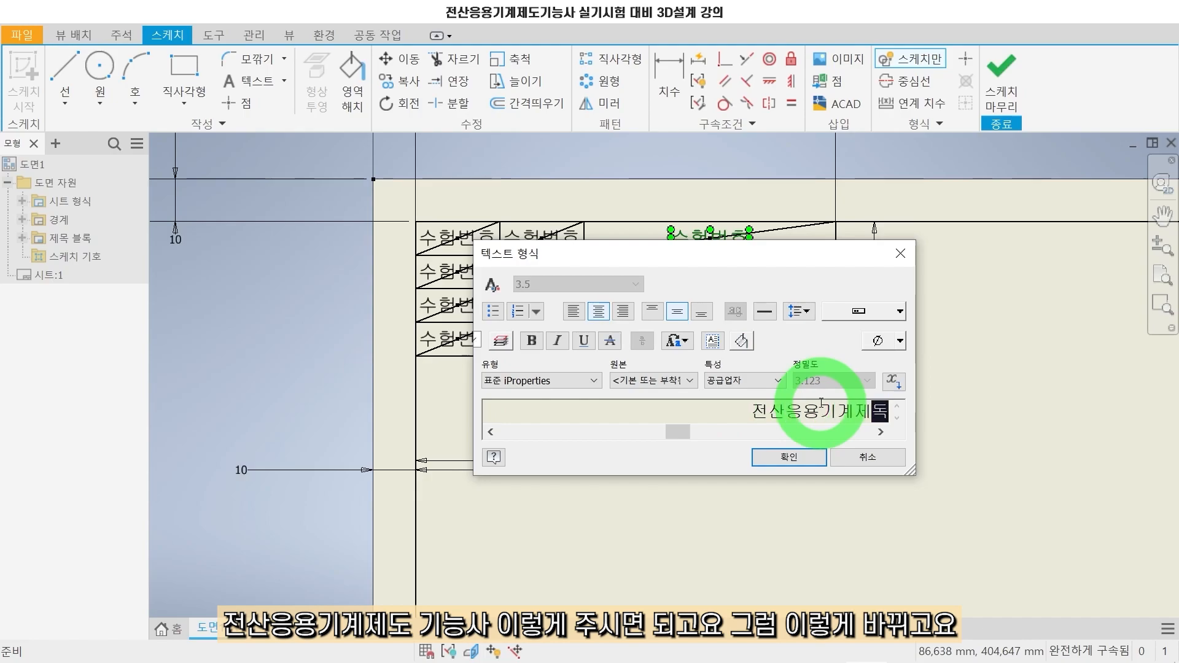
{"action": "left_click", "coordinate": [799, 457]}
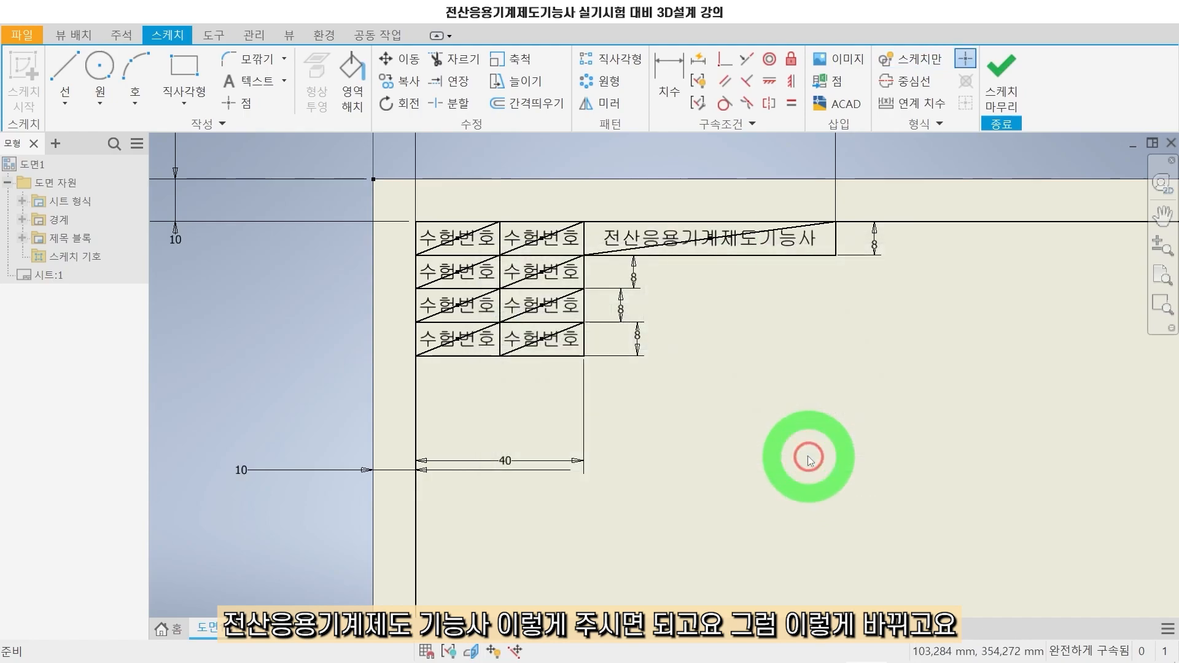
Replace the text in the top row's second cell with the examinee's registration number.
{"action": "left_click", "coordinate": [557, 244]}
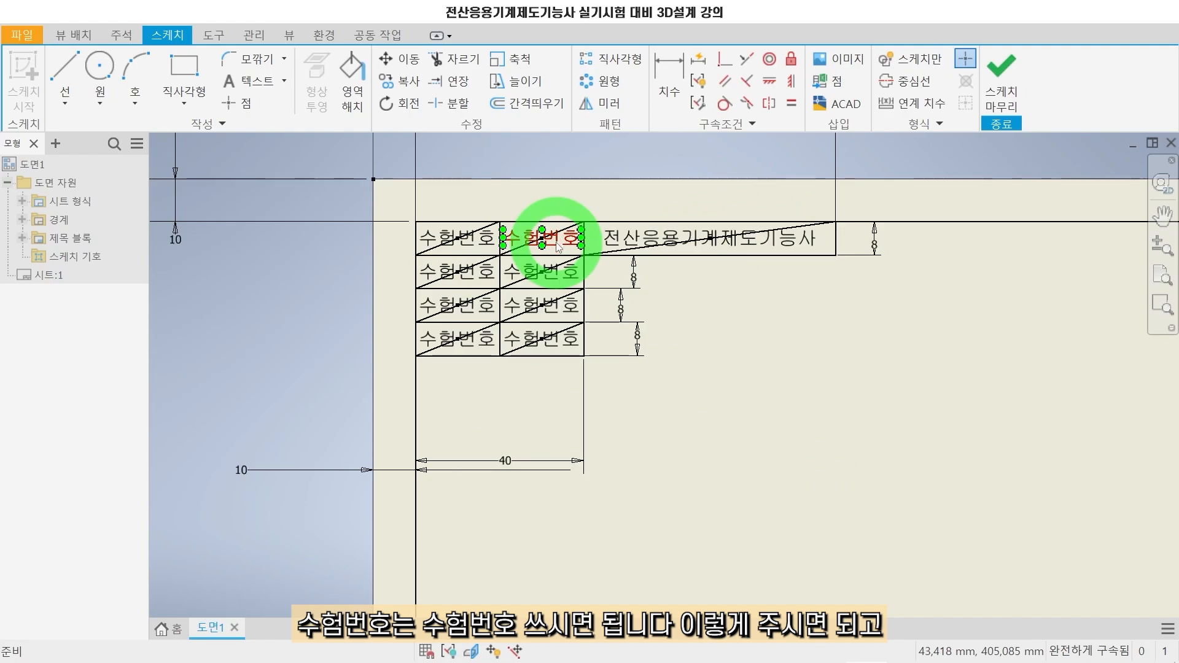
{"action": "double_click", "coordinate": [556, 245]}
{"action": "type", "text": "12345679"}
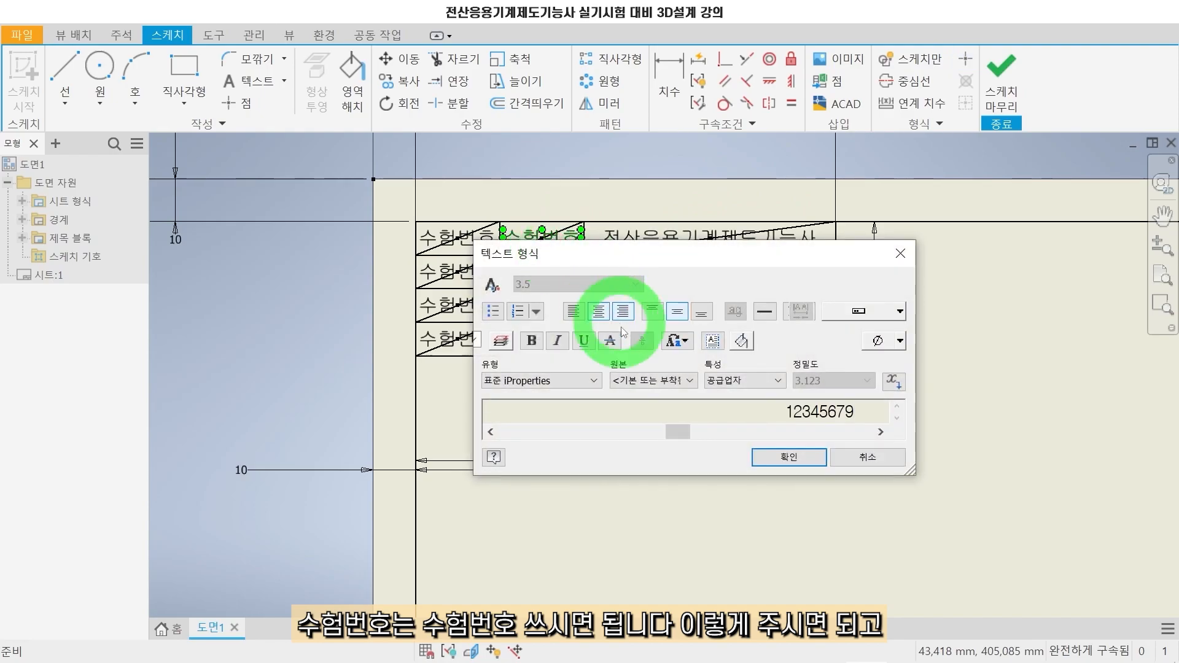
{"action": "left_click", "coordinate": [799, 457]}
Change the label in the second row's first cell to 성 명, with spaces between the two characters.
{"action": "double_click", "coordinate": [453, 276]}
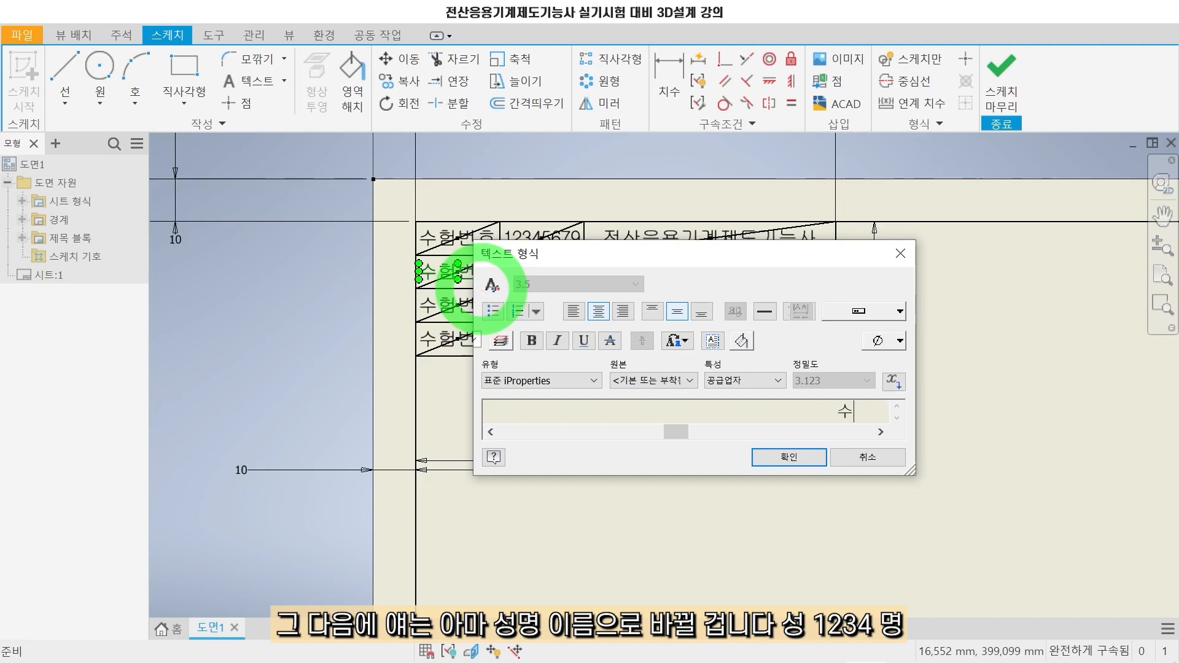
{"action": "type", "text": "명"}
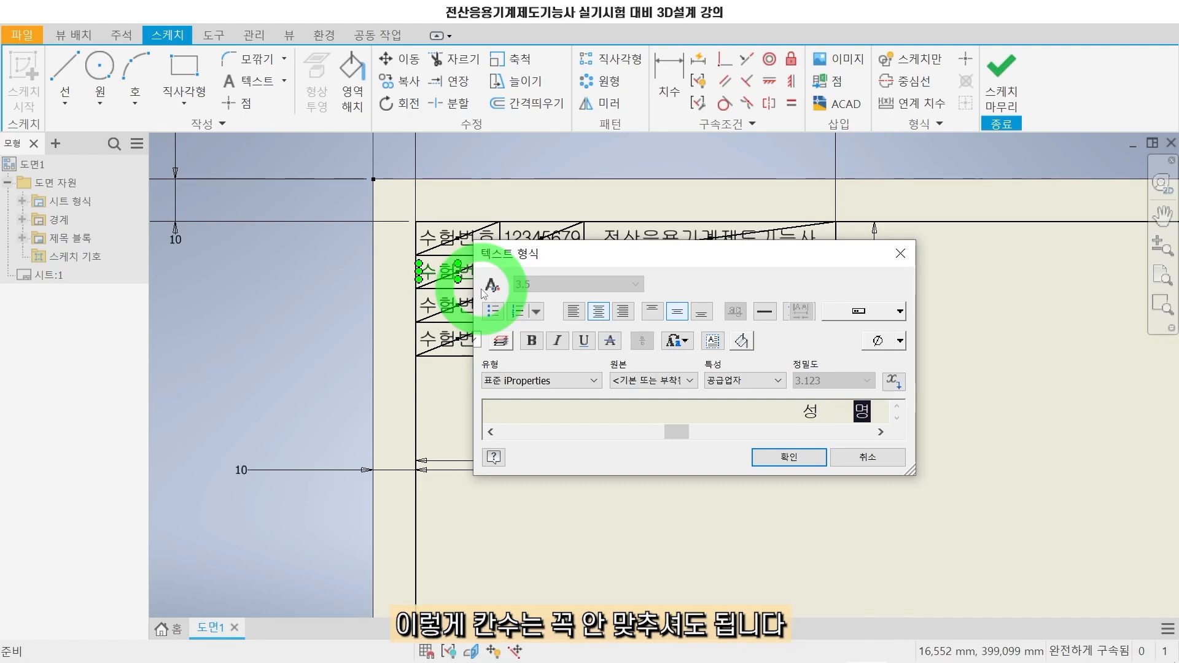
{"action": "left_click", "coordinate": [789, 457]}
Change the first-column labels in the third and fourth rows to 연장시간 and 감독확인.
{"action": "left_click", "coordinate": [445, 306]}
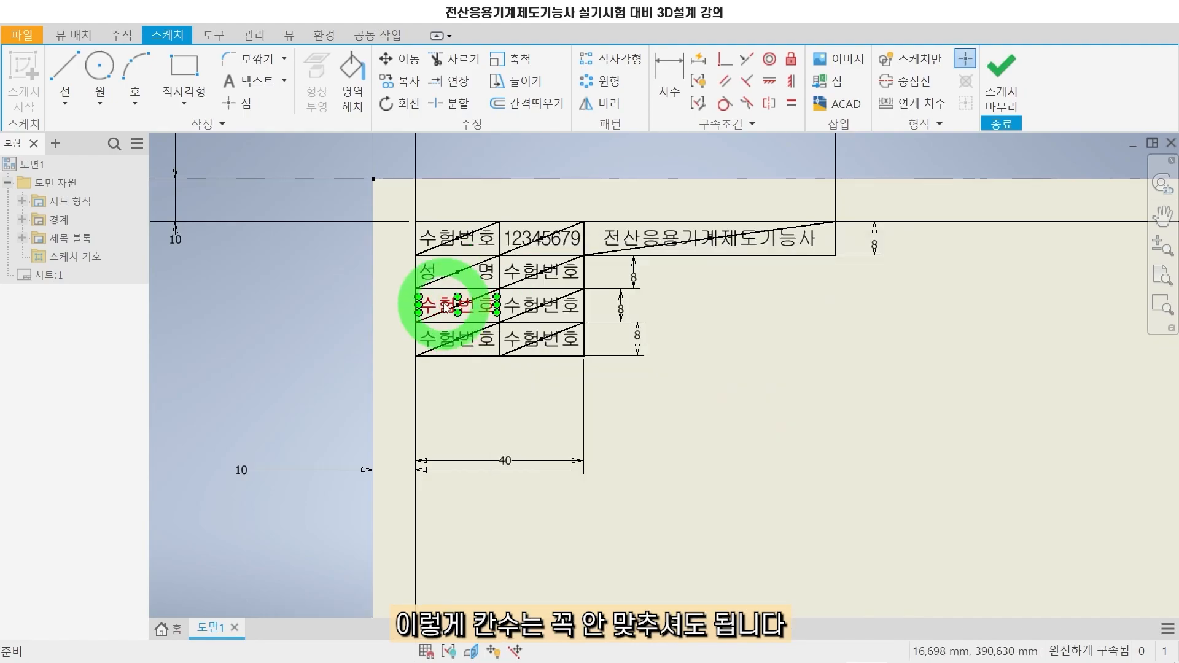
{"action": "double_click", "coordinate": [445, 306]}
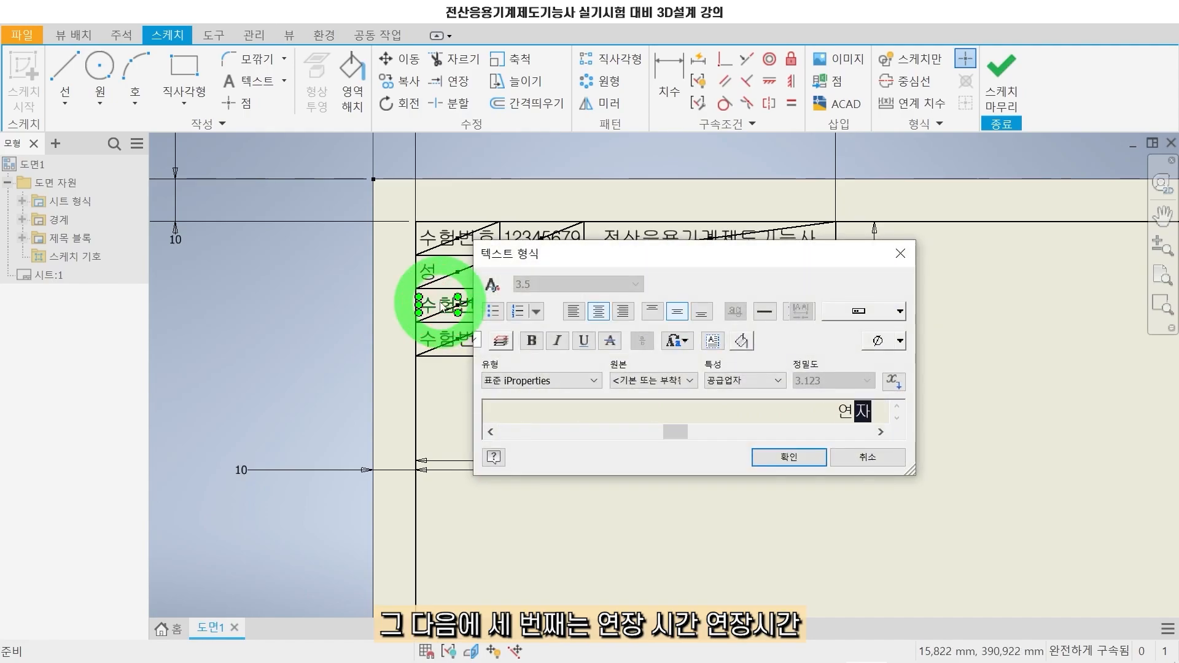
{"action": "double_click", "coordinate": [441, 333]}
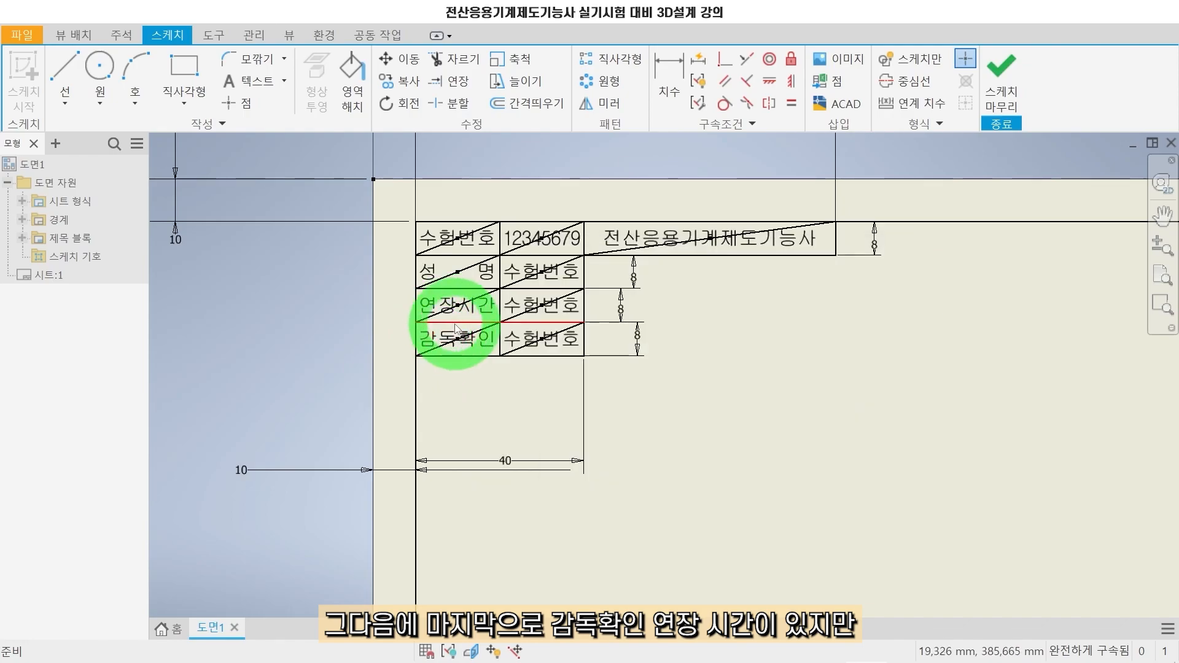
Replace the text in the cell beside 성 명 with the examinee's name.
{"action": "double_click", "coordinate": [570, 283]}
{"action": "key", "text": "ctrl+a"}
{"action": "key", "text": "BackSpace"}
{"action": "type", "text": "배쌤"}
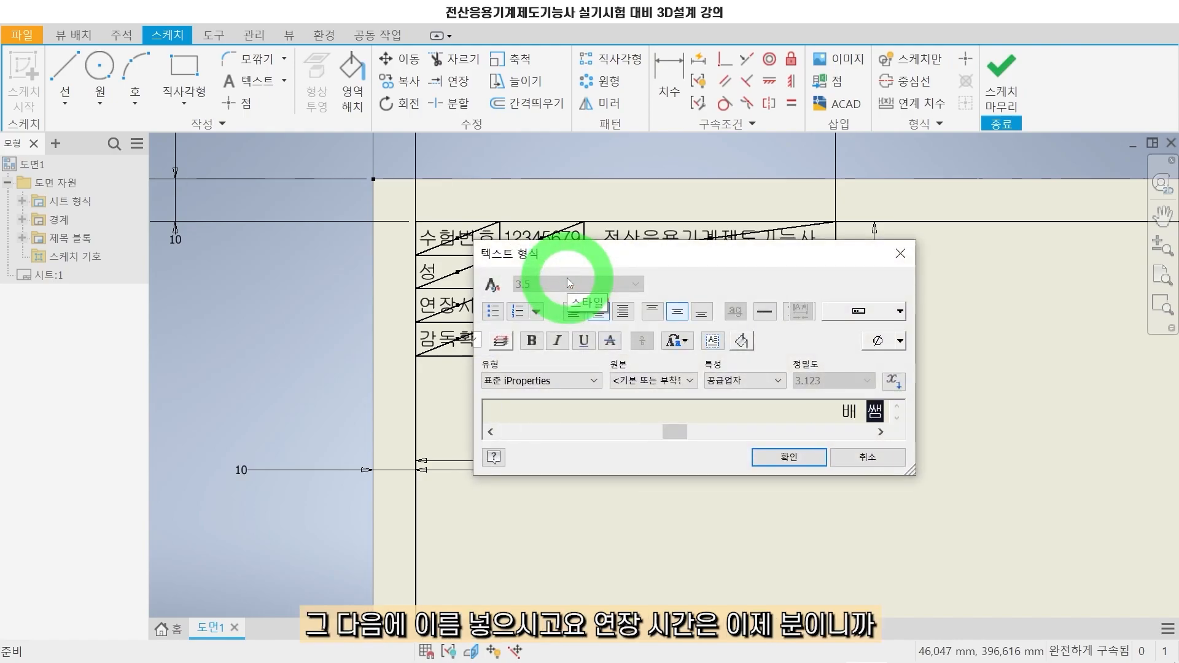
Replace the text beside 연장시간 with (분), adding leading spaces to shift it towards the cell's right edge.
{"action": "left_click", "coordinate": [603, 316]}
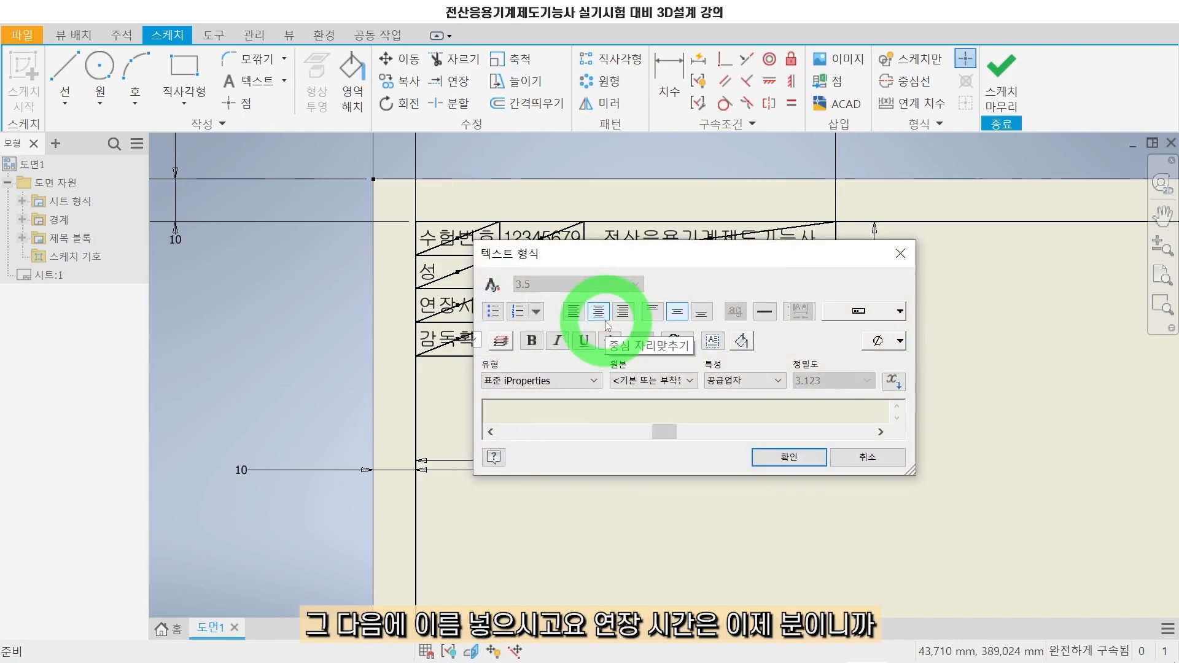
{"action": "key", "text": "End"}
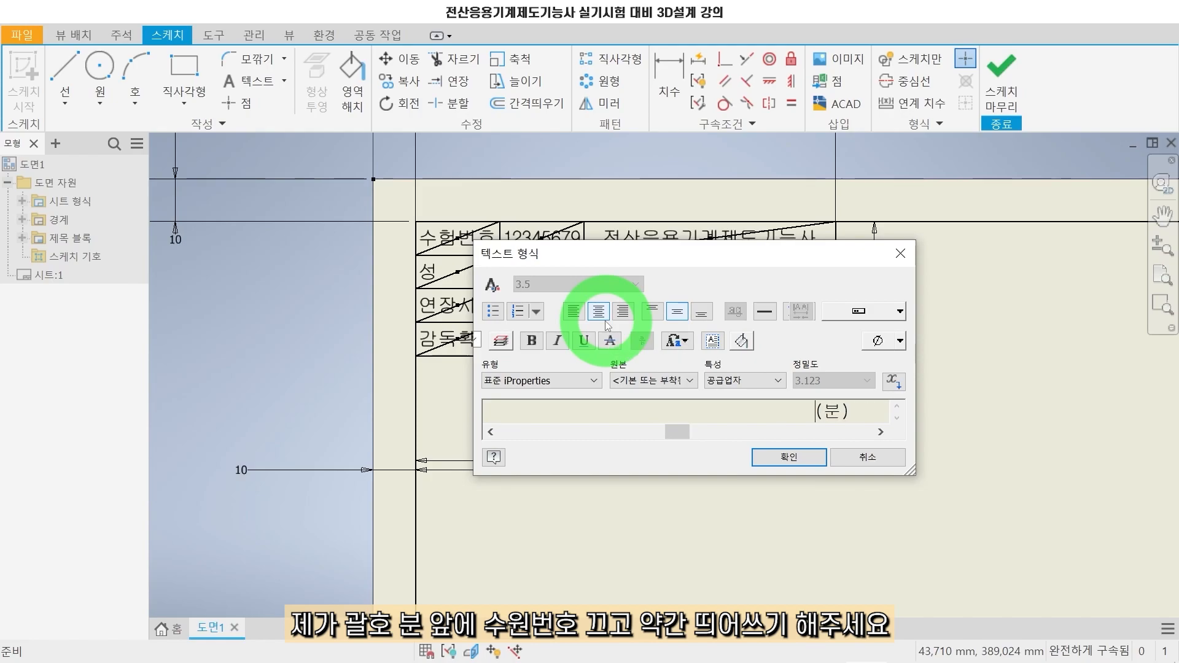
{"action": "left_click", "coordinate": [781, 457]}
Replace the text in the cell beside 감독확인 with (인), adding leading spaces to shift it towards the cell's right edge.
{"action": "double_click", "coordinate": [540, 337]}
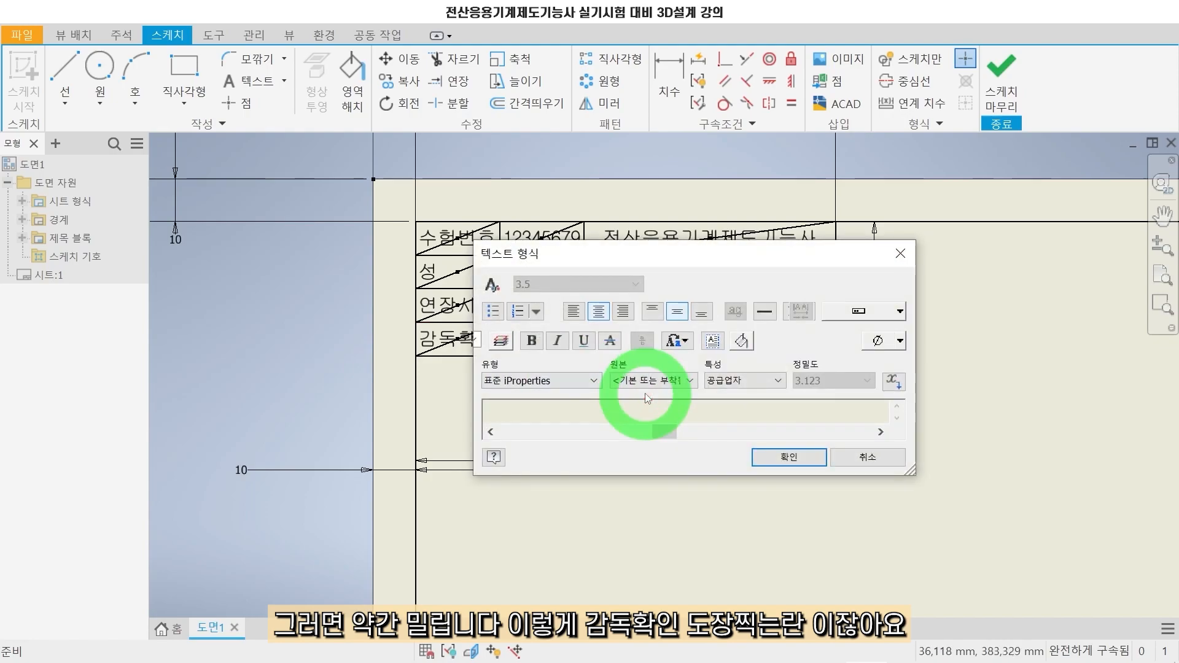
{"action": "key", "text": "ctrl+a"}
{"action": "key", "text": "BackSpace"}
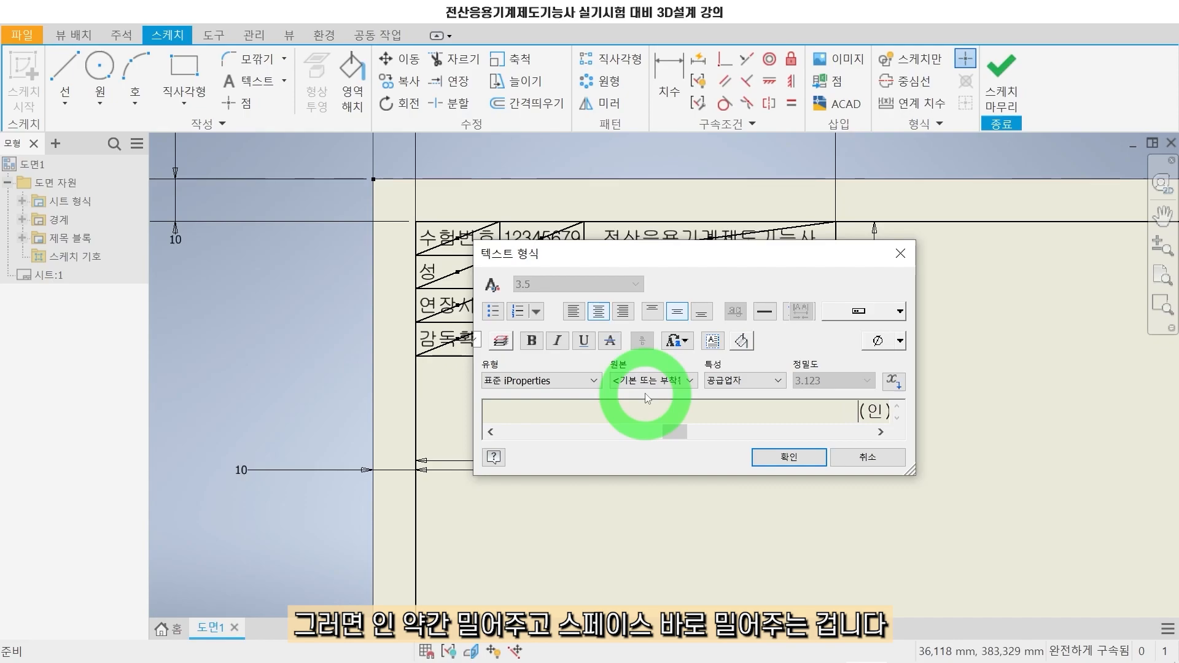
{"action": "left_click", "coordinate": [792, 457]}
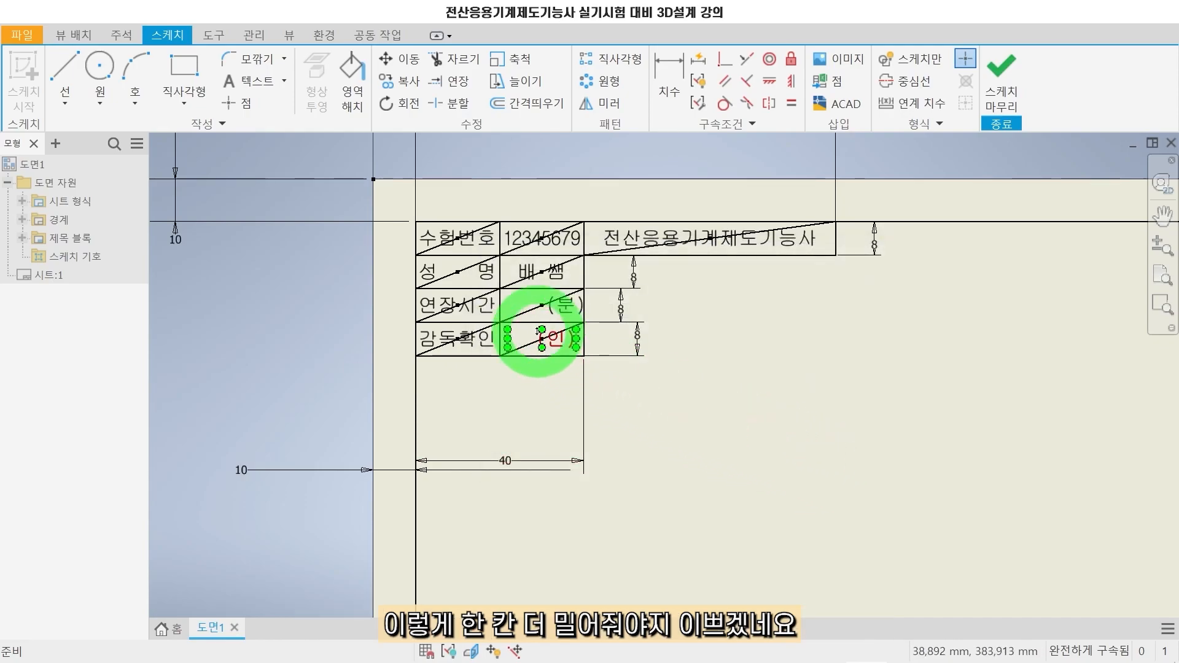
{"action": "double_click", "coordinate": [562, 343]}
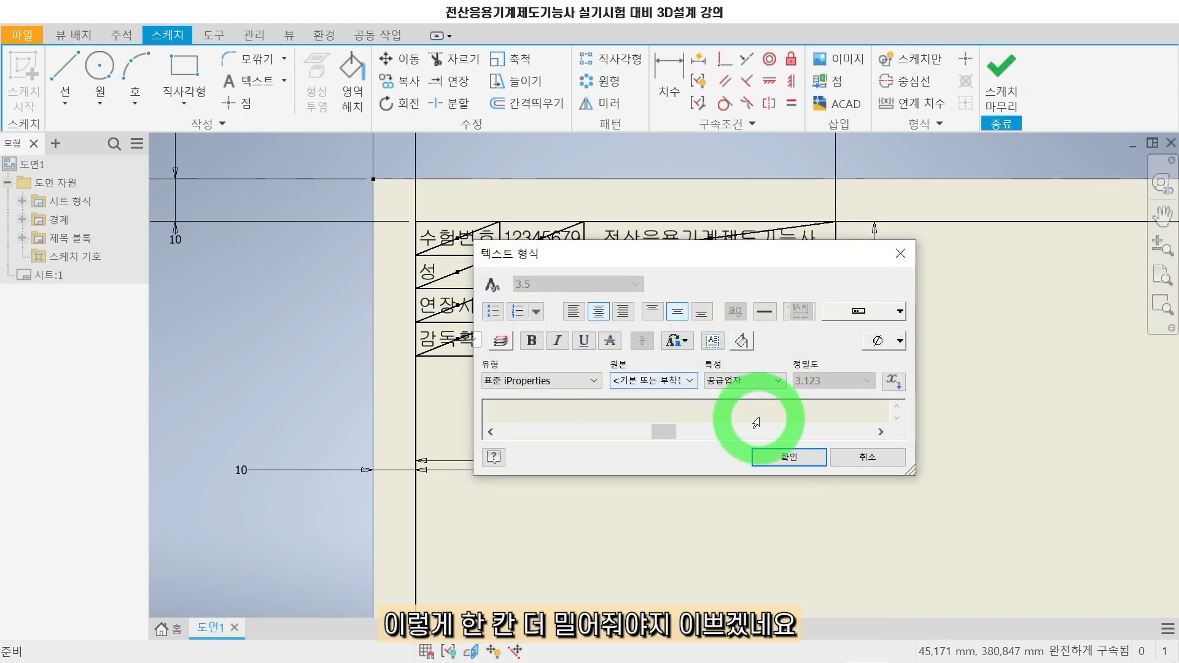
{"action": "left_click", "coordinate": [789, 457]}
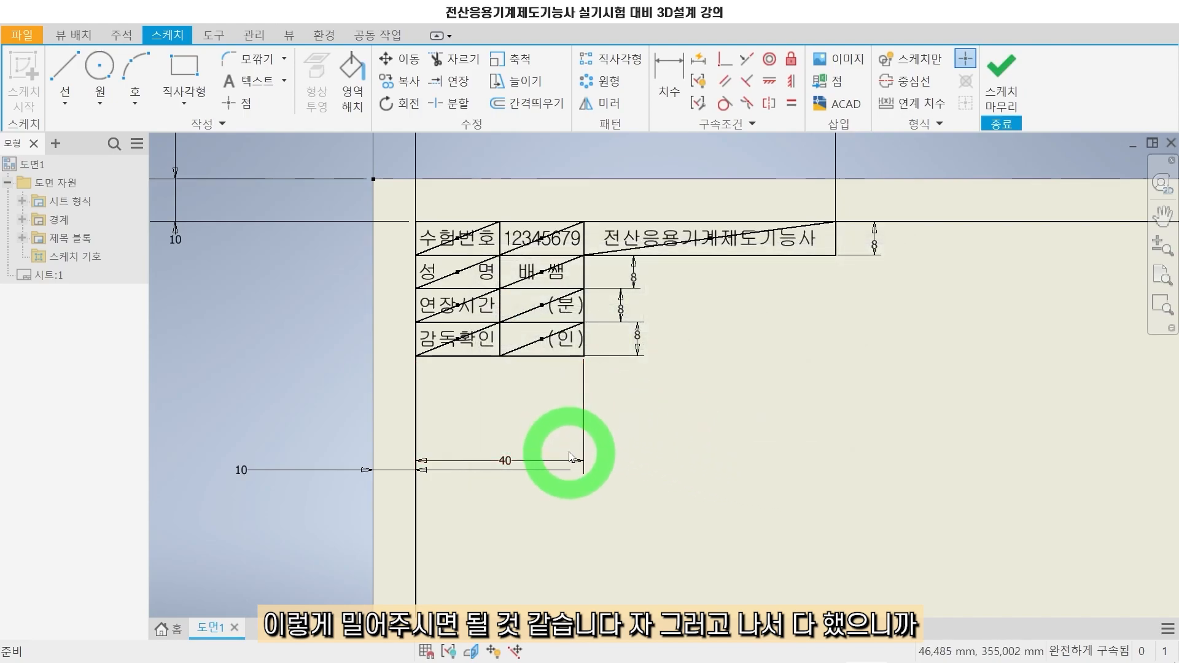
Finish the border sketch and save the border definition under the name 테두리.
{"action": "left_click", "coordinate": [1001, 72]}
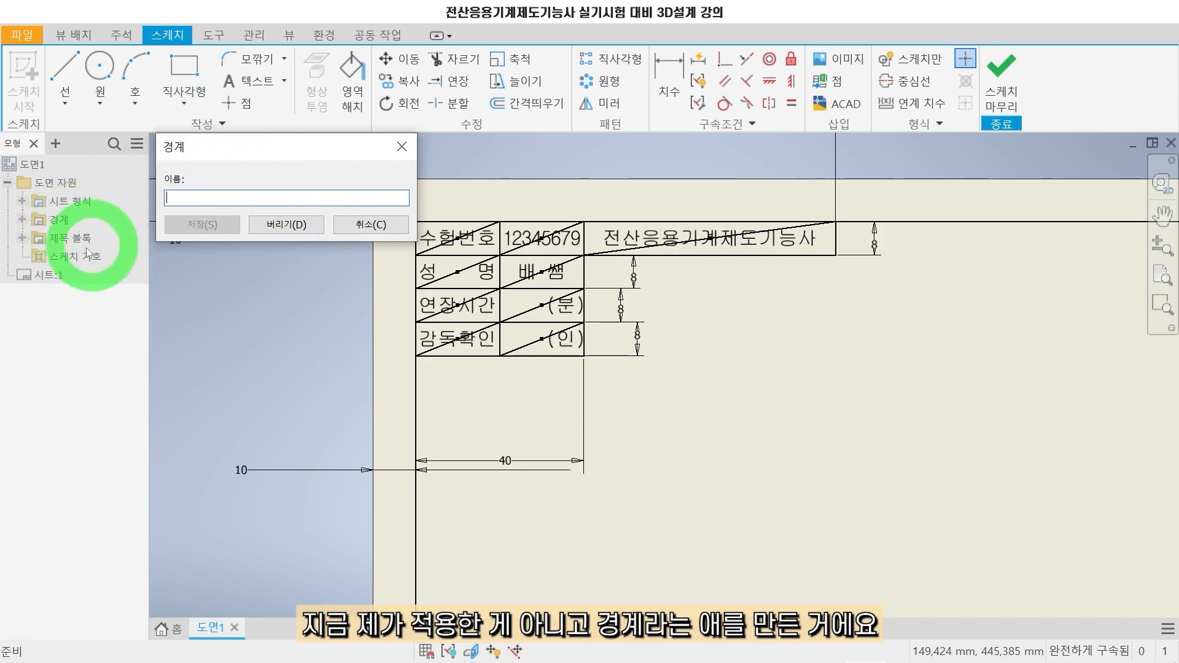
{"action": "type", "text": "테두리"}
{"action": "left_click", "coordinate": [219, 226]}
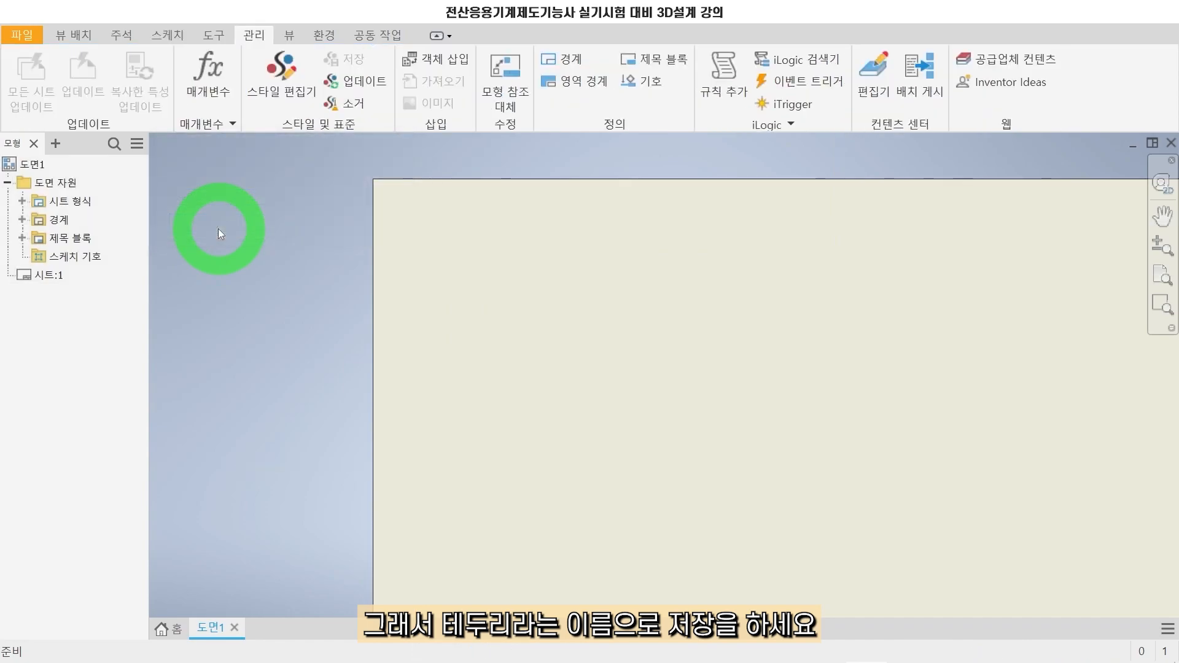
Insert the saved 테두리 border from the drawing resources into the sheet.
{"action": "scroll", "coordinate": [581, 357], "scroll_direction": "down", "scroll_amount": 3}
{"action": "scroll", "coordinate": [581, 358], "scroll_direction": "up", "scroll_amount": 6}
{"action": "scroll", "coordinate": [519, 323], "scroll_direction": "down", "scroll_amount": 6}
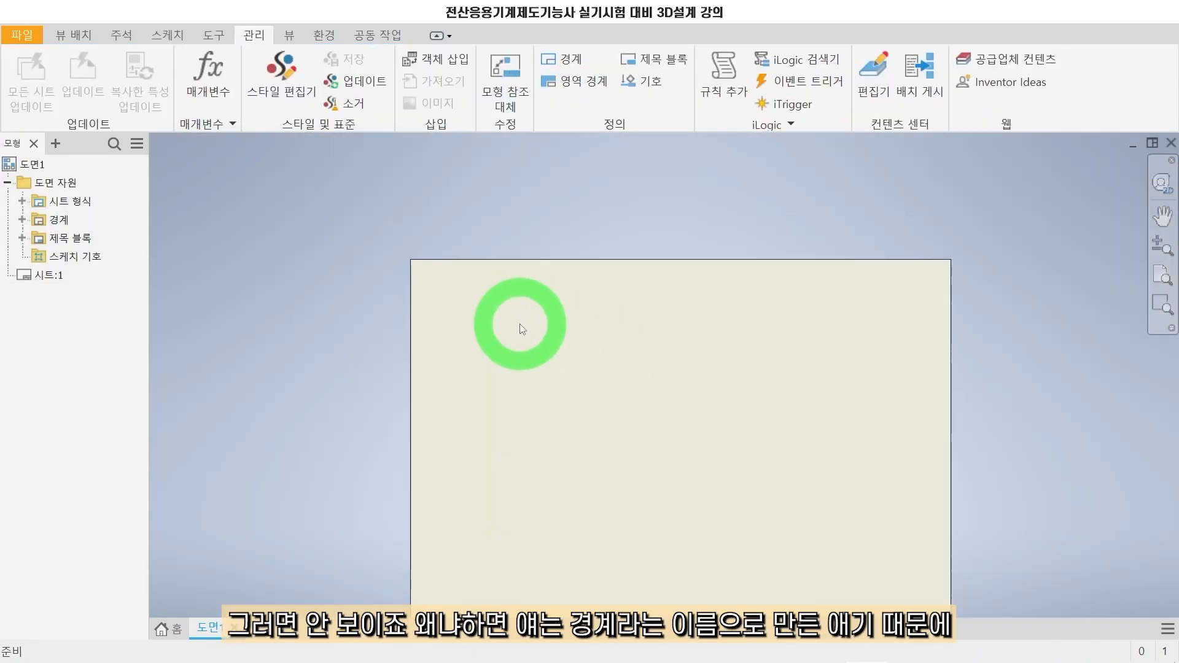
{"action": "middle_click_drag", "start_coordinate": [564, 343], "coordinate": [480, 247]}
{"action": "left_click", "coordinate": [22, 220]}
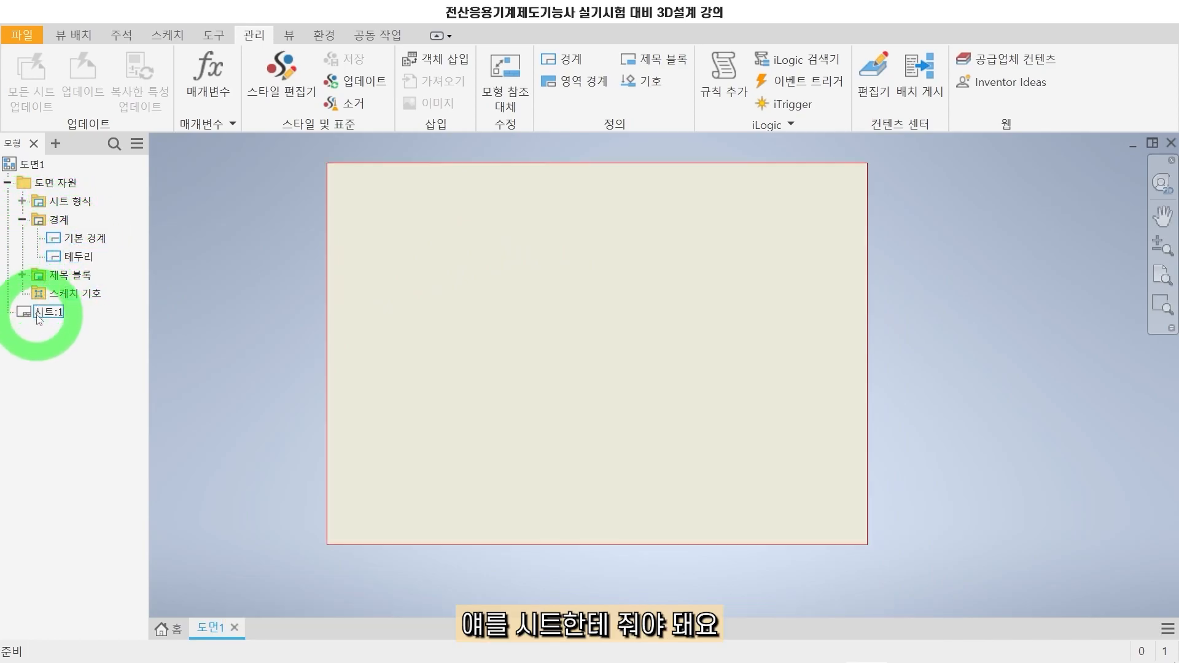
{"action": "right_click", "coordinate": [67, 256]}
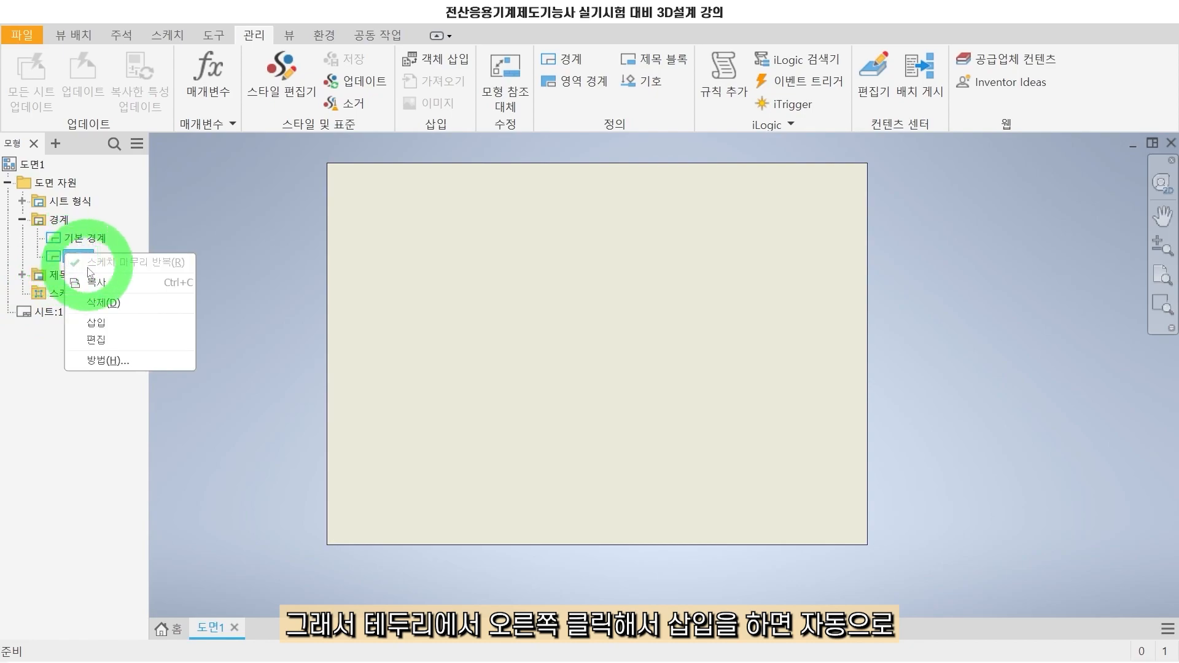
{"action": "left_click", "coordinate": [110, 327]}
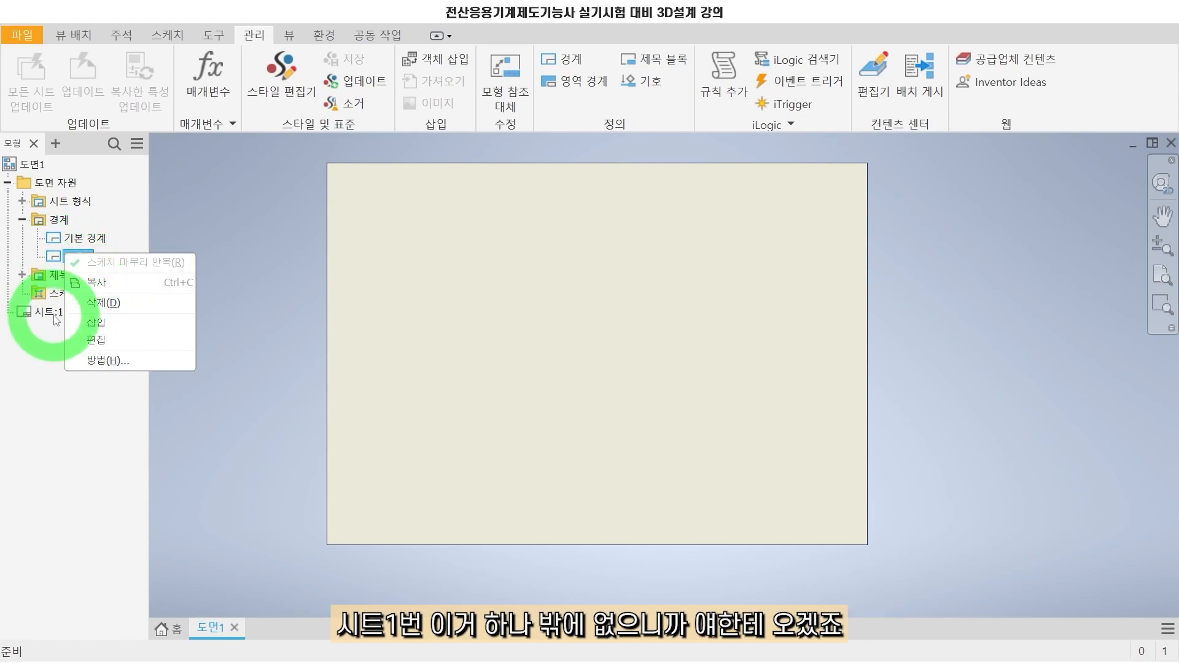
{"action": "left_click", "coordinate": [100, 326]}
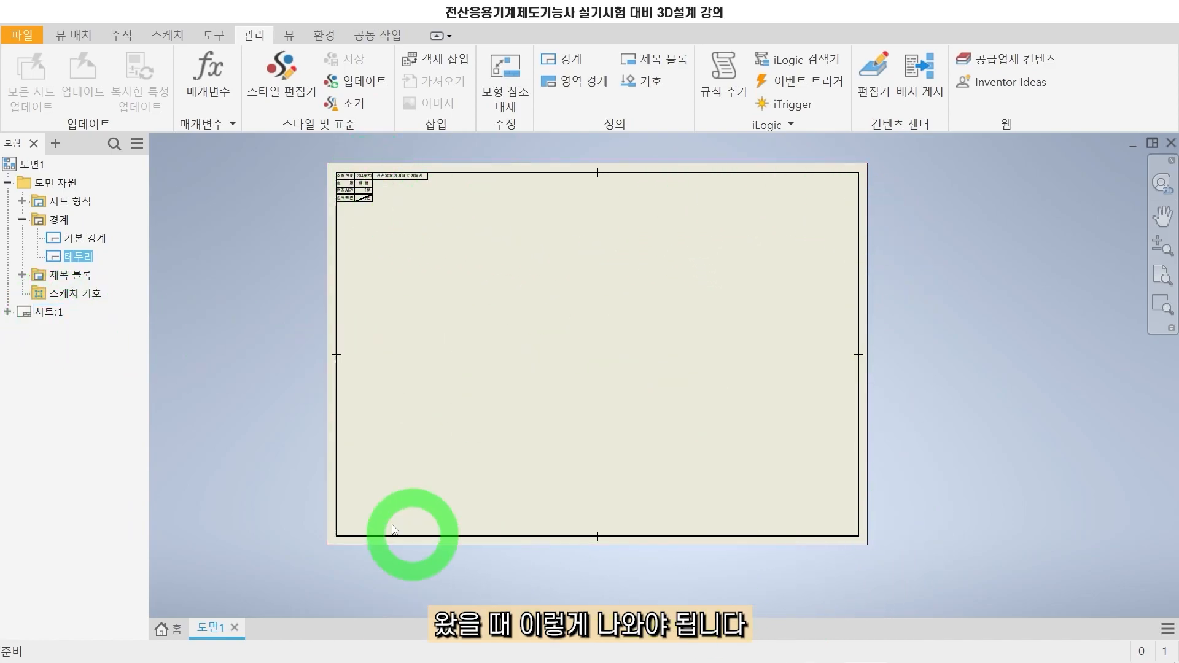
{"action": "scroll", "coordinate": [372, 199], "scroll_direction": "up", "scroll_amount": 5}
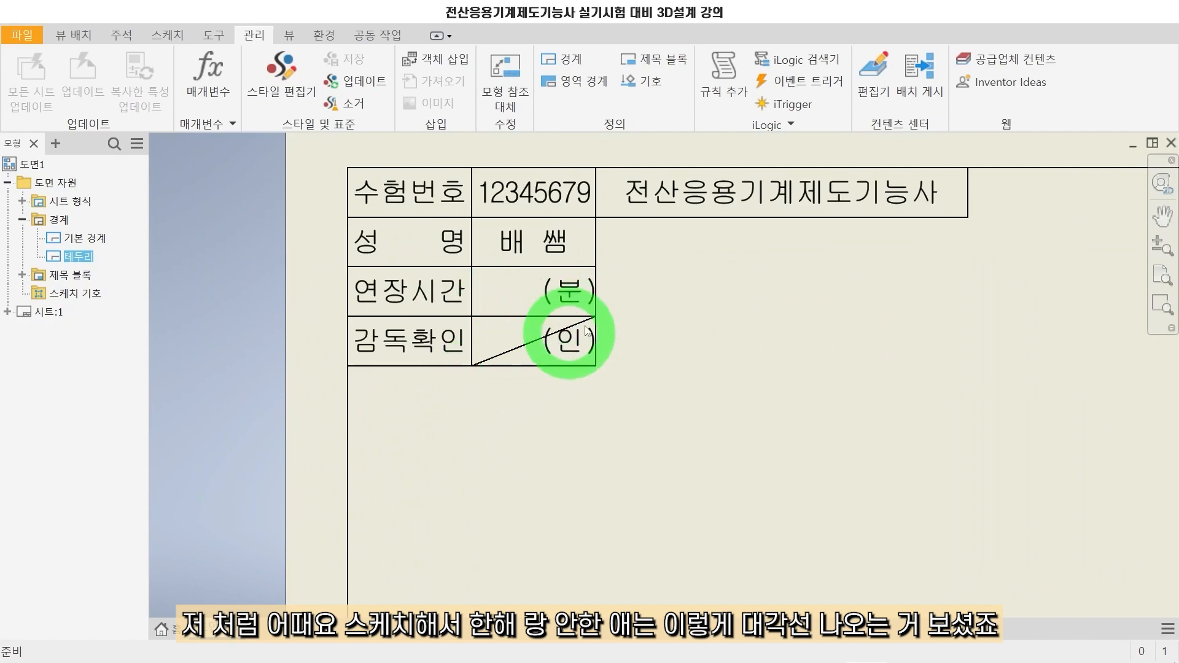
{"action": "scroll", "coordinate": [595, 378], "scroll_direction": "down", "scroll_amount": 6}
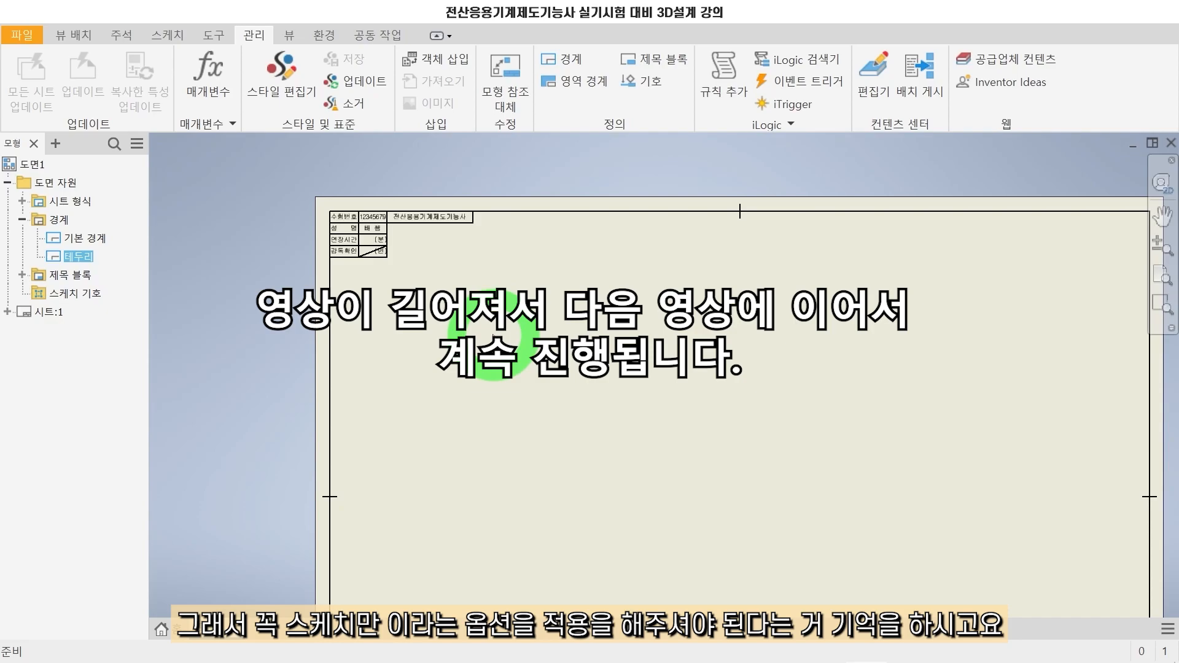
{"action": "scroll", "coordinate": [528, 373], "scroll_direction": "up", "scroll_amount": 2}
{"action": "scroll", "coordinate": [543, 389], "scroll_direction": "down", "scroll_amount": 5}
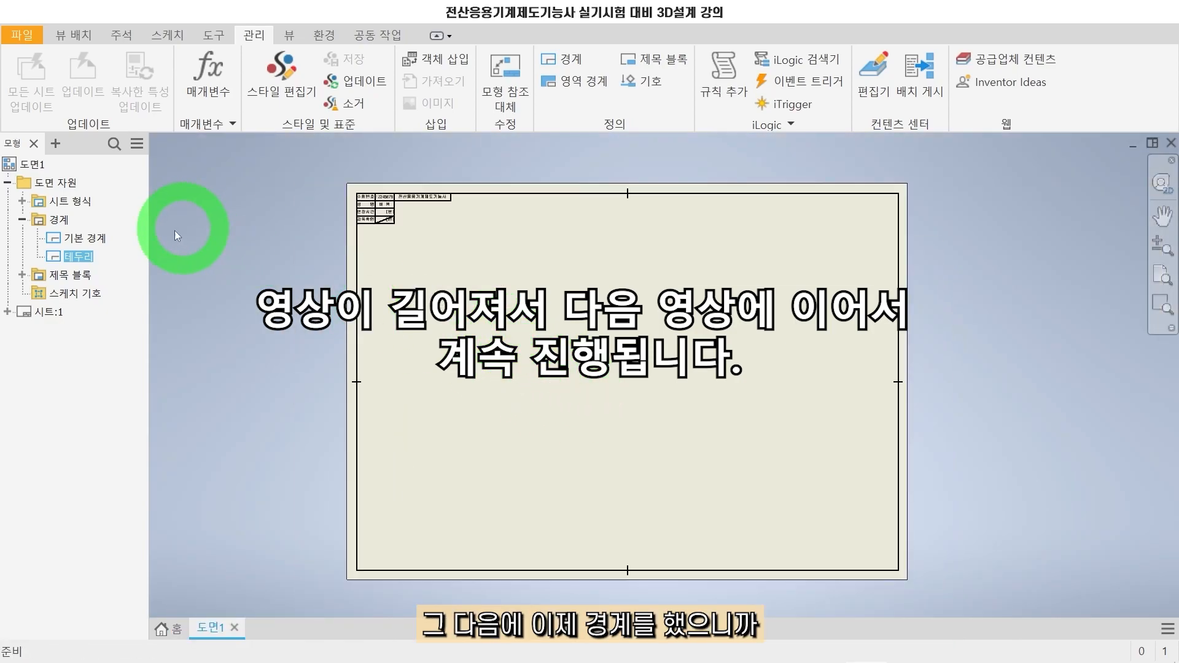